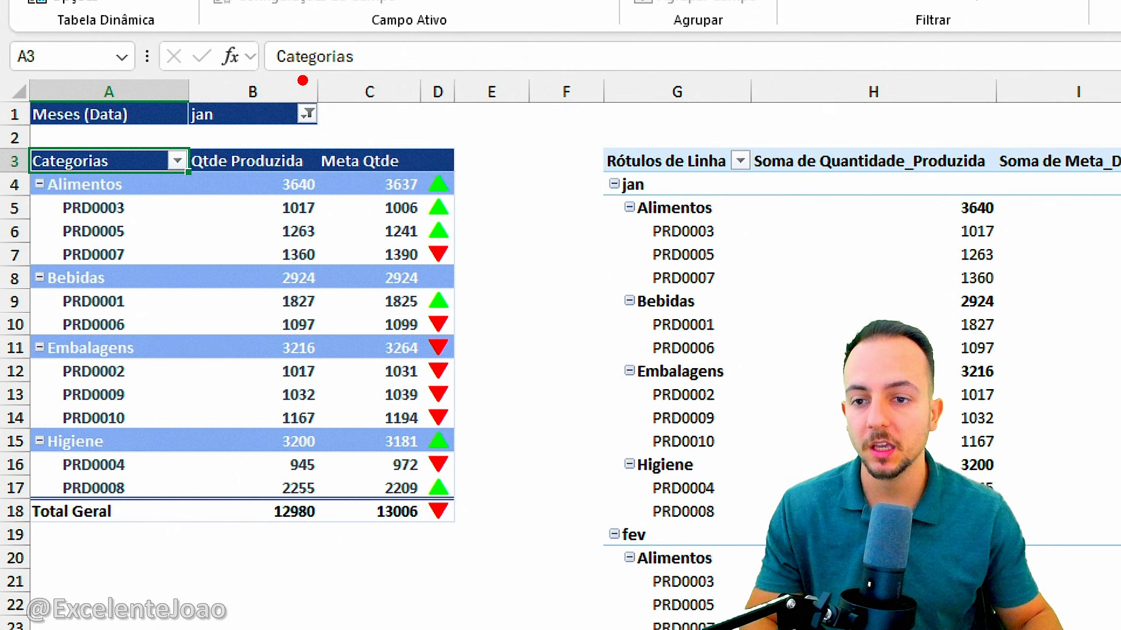
Step: Filter the finished pivot table's Meses (Data) field to the month abr
{"action": "left_click", "coordinate": [306, 114]}
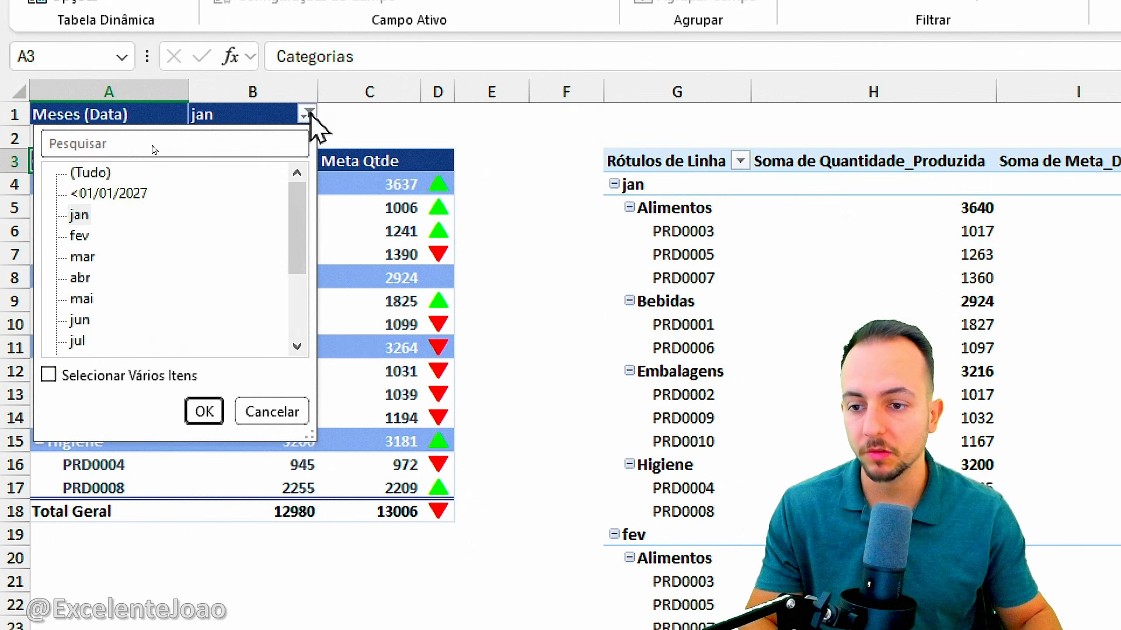
{"action": "left_click", "coordinate": [82, 278]}
{"action": "left_click", "coordinate": [204, 412]}
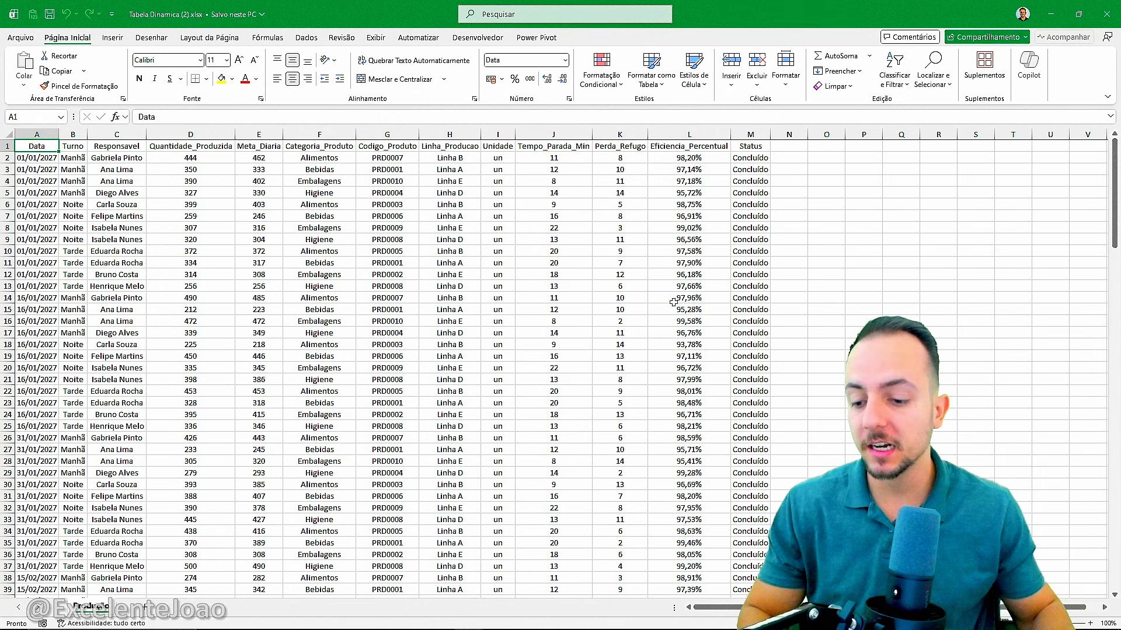
{"action": "key", "text": "ctrl+1"}
{"action": "left_click", "coordinate": [119, 610]}
{"action": "left_click_drag", "start_coordinate": [194, 537], "coordinate": [169, 532]}
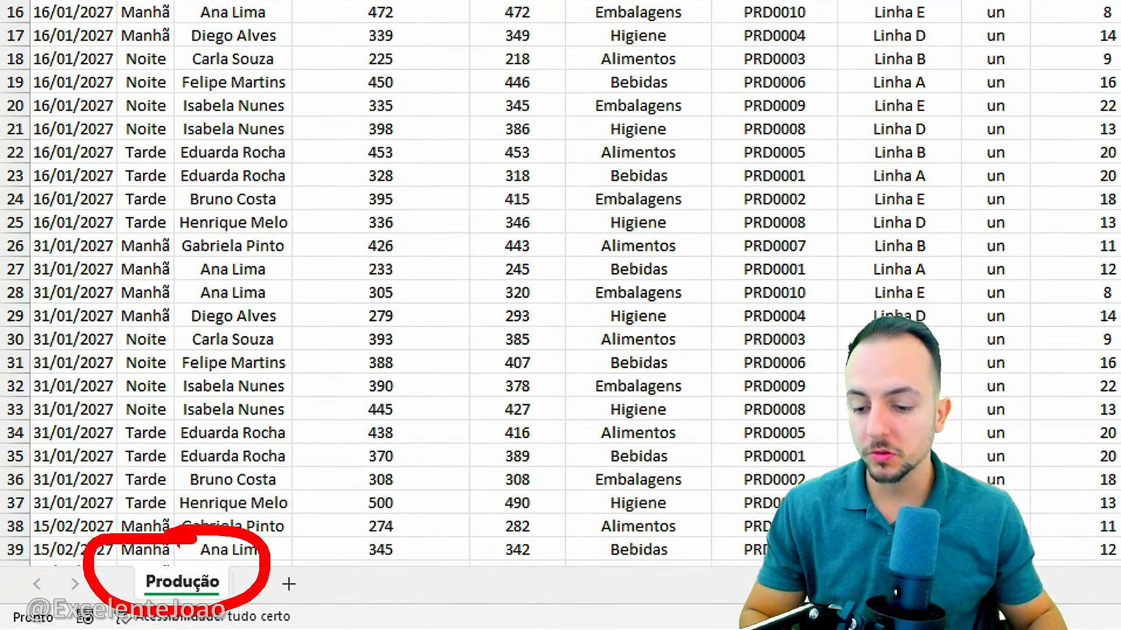
{"action": "left_click_drag", "start_coordinate": [228, 512], "coordinate": [283, 442]}
{"action": "key", "text": "Escape"}
{"action": "key", "text": "Escape"}
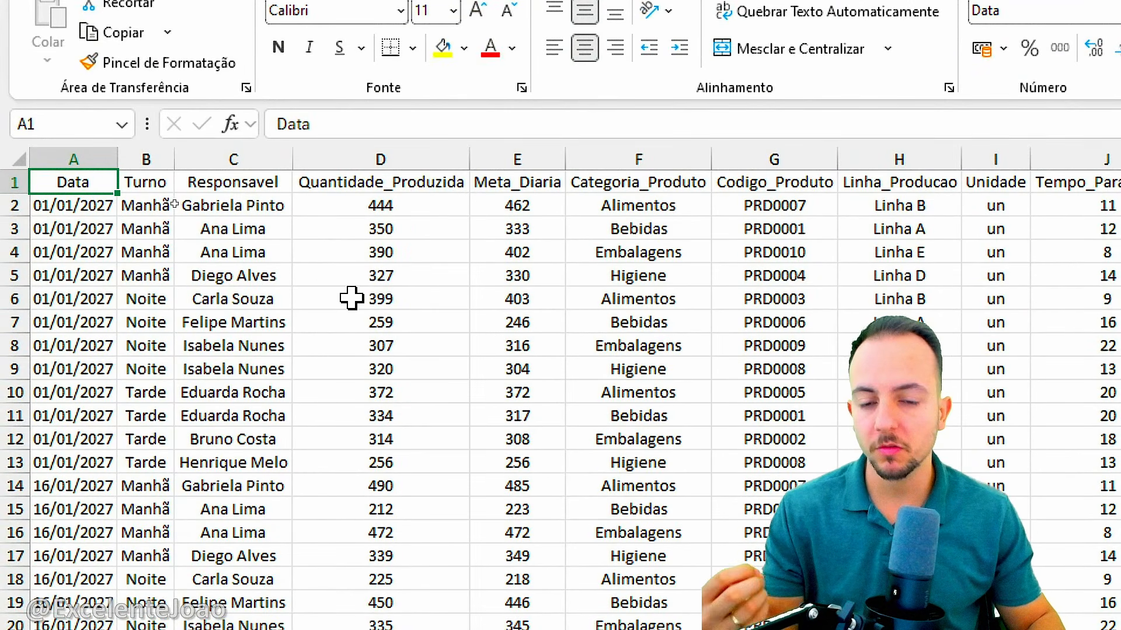
Step: Convert the production data range A1:M157 into a table with headers
{"action": "mouse_move", "coordinate": [88, 180]}
{"action": "left_mouse_down"}
{"action": "mouse_move", "coordinate": [425, 320]}
{"action": "mouse_move", "coordinate": [565, 350]}
{"action": "left_mouse_up"}
{"action": "left_click_drag", "start_coordinate": [114, 197], "coordinate": [1120, 629]}
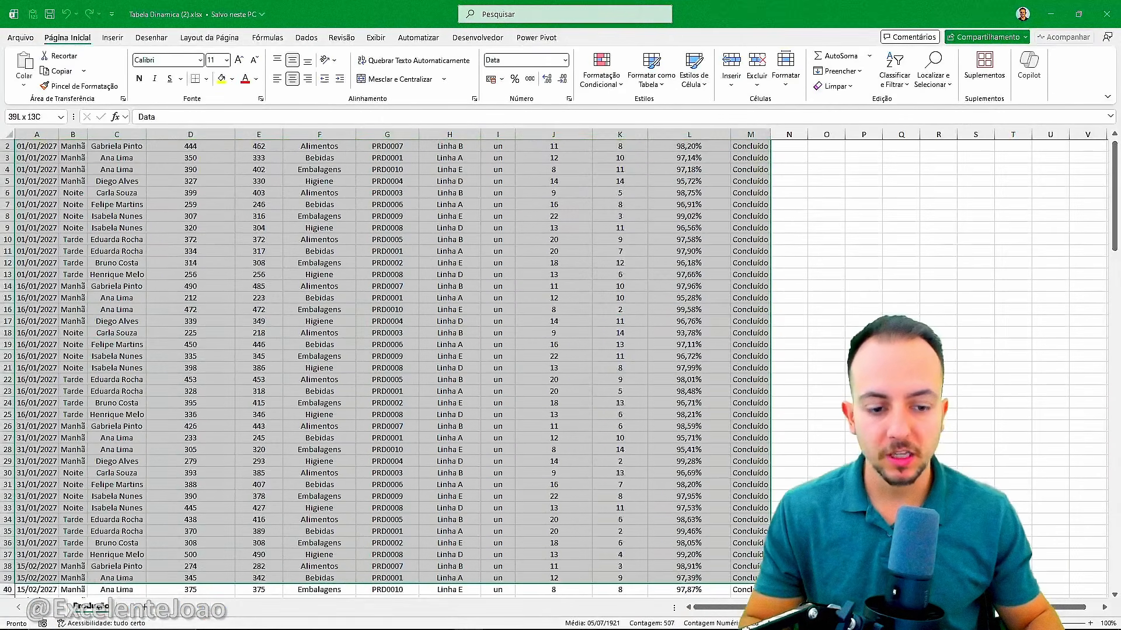
{"action": "left_click_drag", "start_coordinate": [750, 592], "coordinate": [735, 563]}
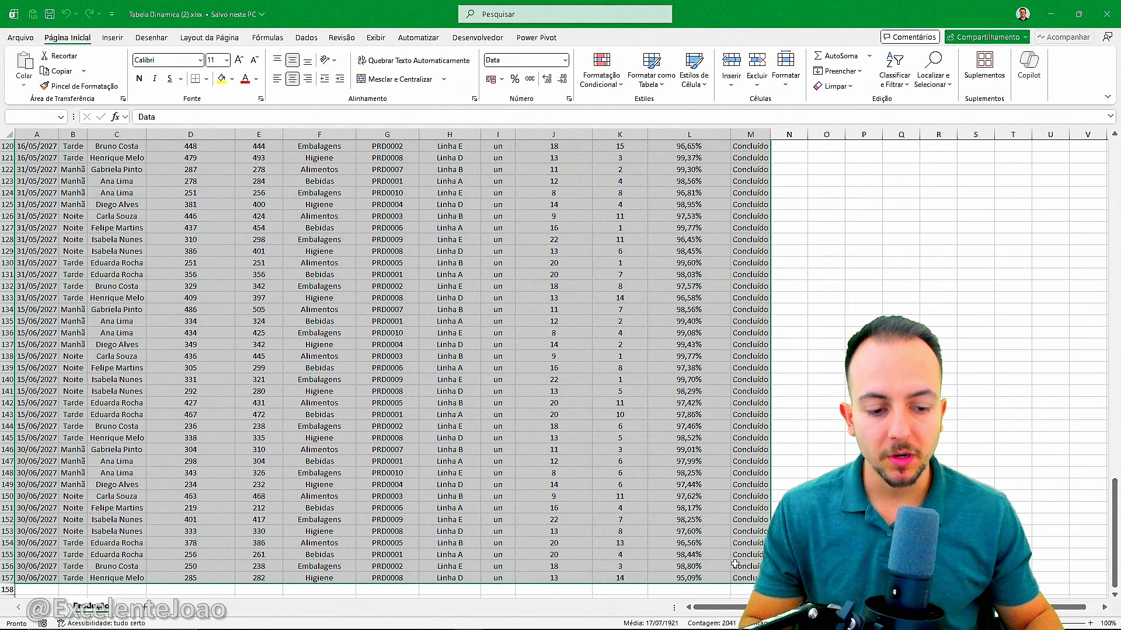
{"action": "scroll", "coordinate": [736, 567], "scroll_direction": "down", "scroll_amount": 4}
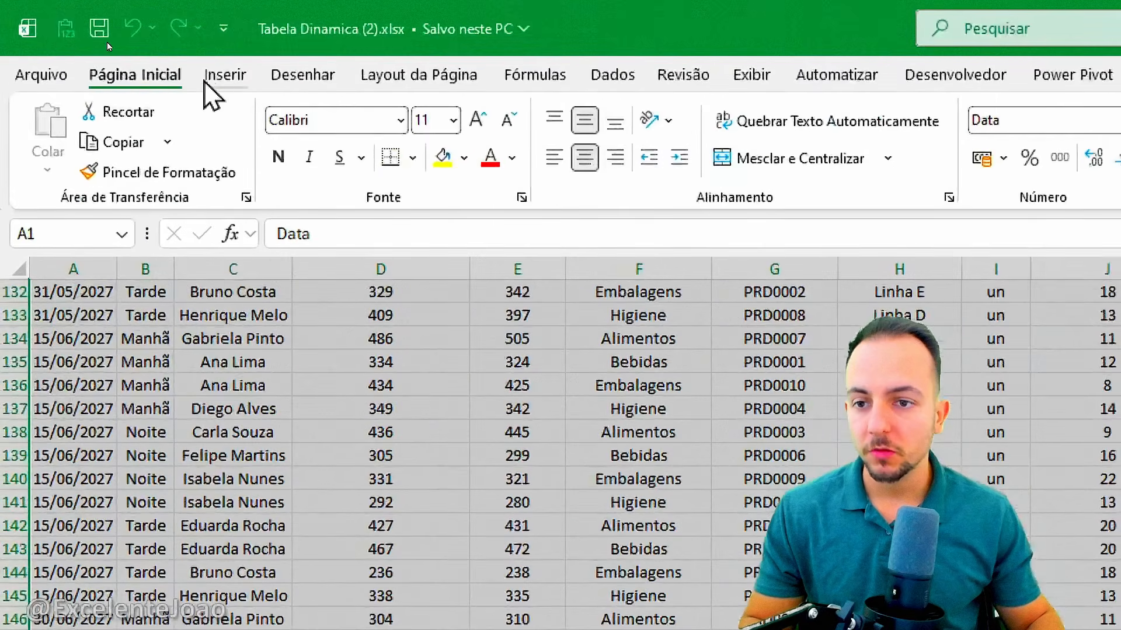
{"action": "left_click", "coordinate": [115, 42]}
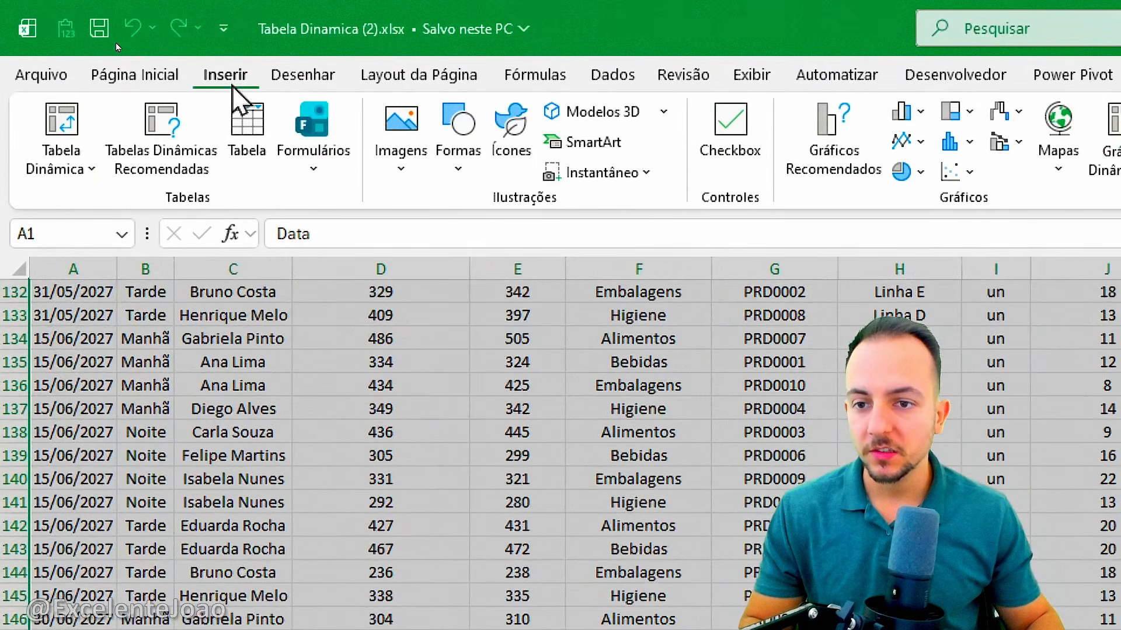
{"action": "left_click", "coordinate": [257, 160]}
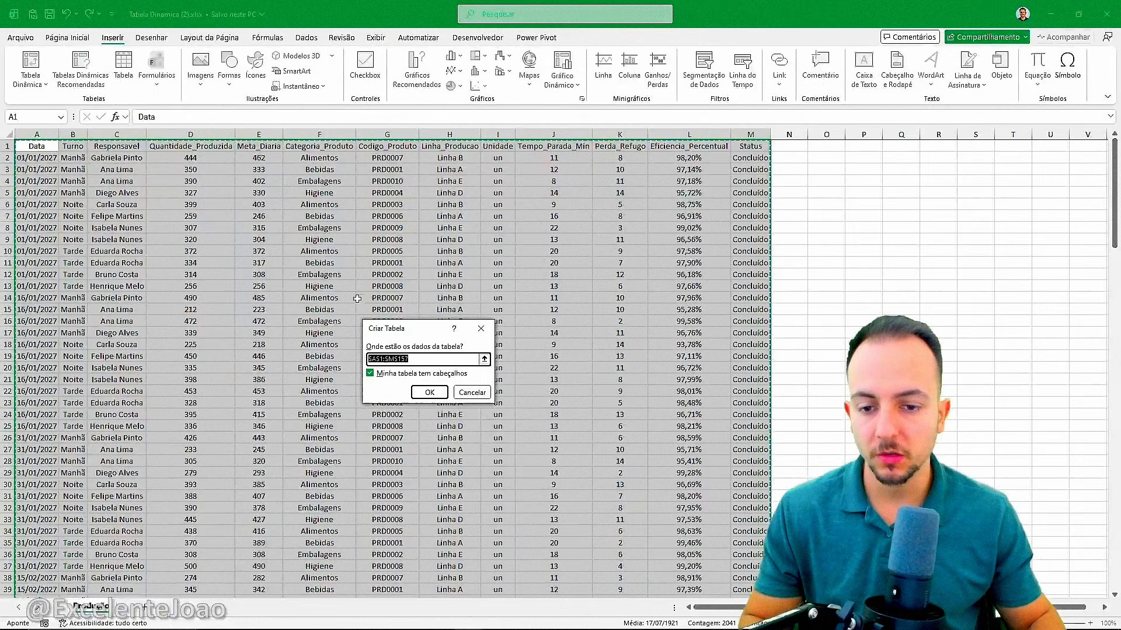
{"action": "left_click_drag", "start_coordinate": [399, 336], "coordinate": [125, 116]}
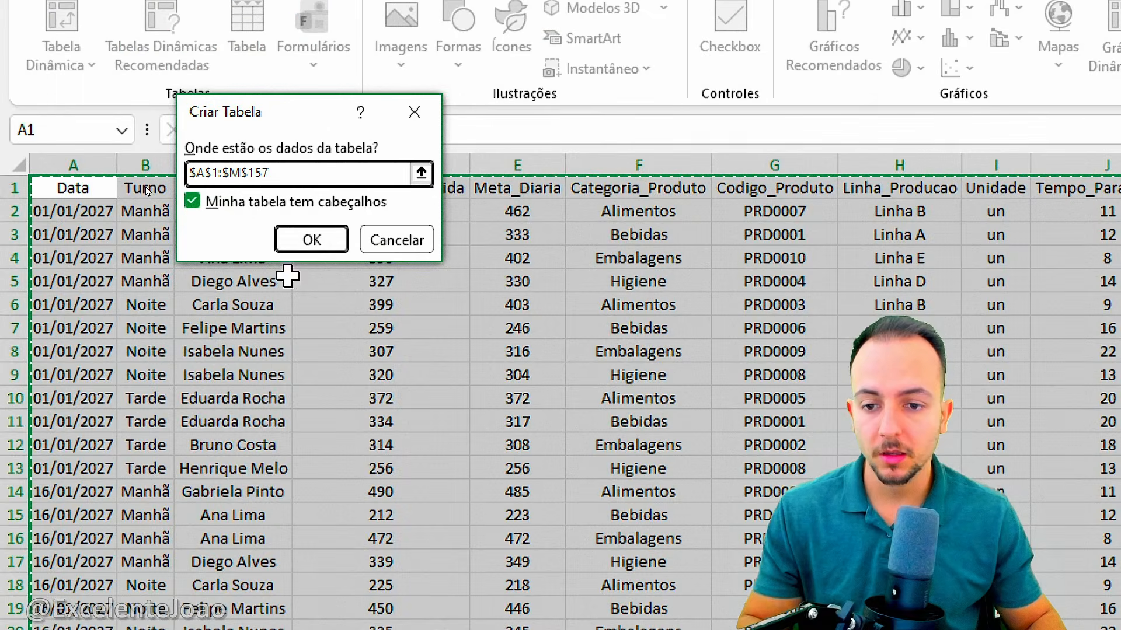
{"action": "left_click", "coordinate": [306, 243]}
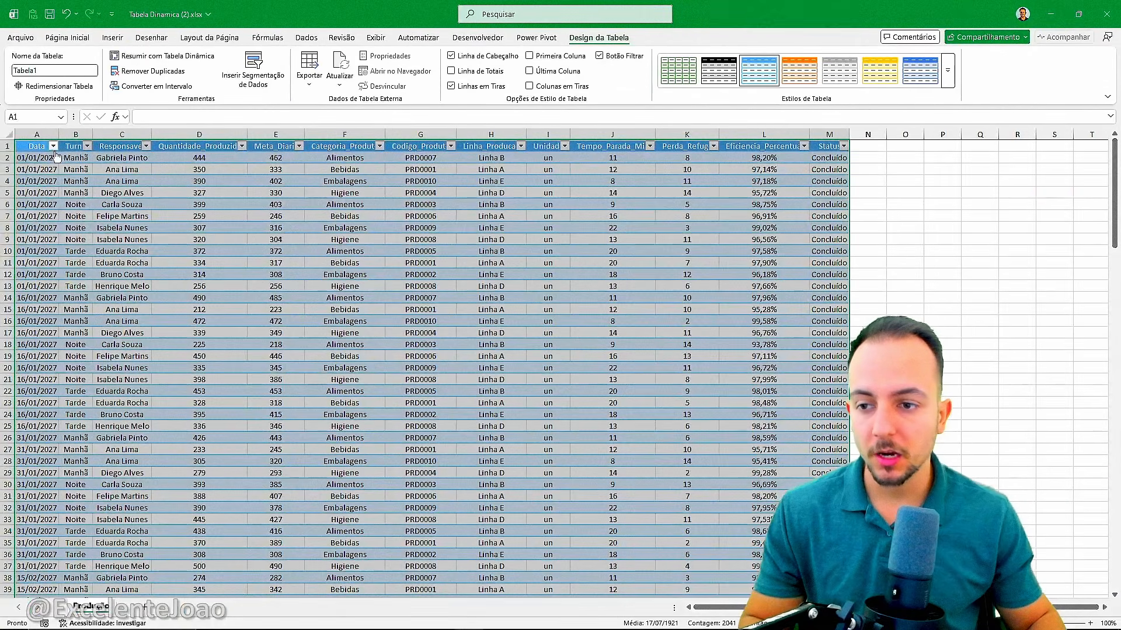
Step: Insert a pivot table based on Tabela1 in a new worksheet
{"action": "left_click", "coordinate": [43, 147]}
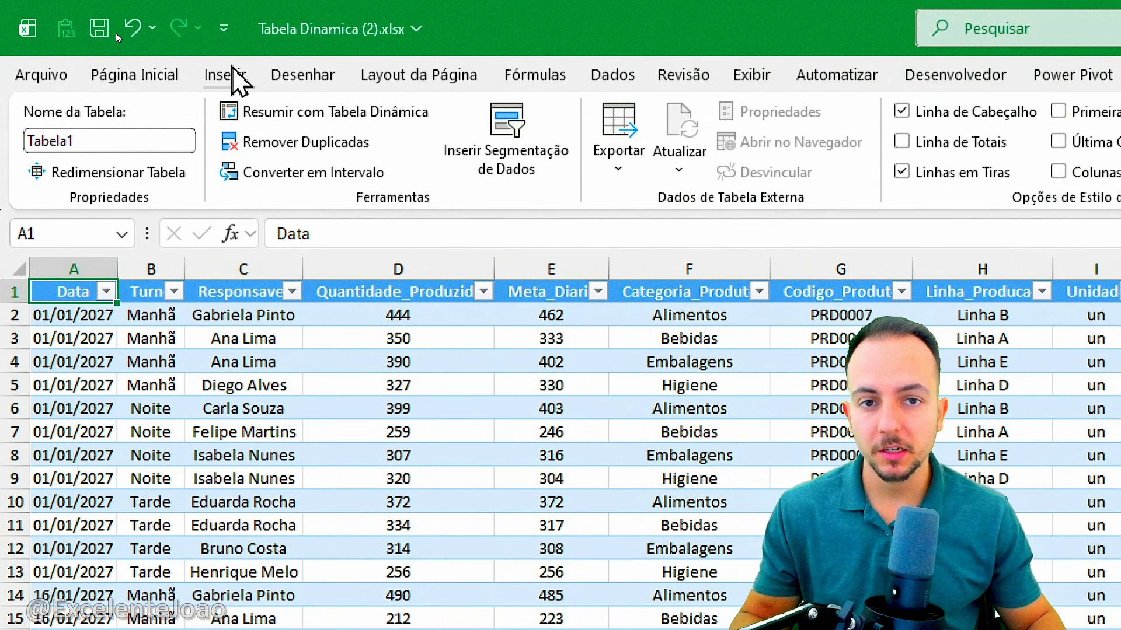
{"action": "left_click", "coordinate": [232, 70]}
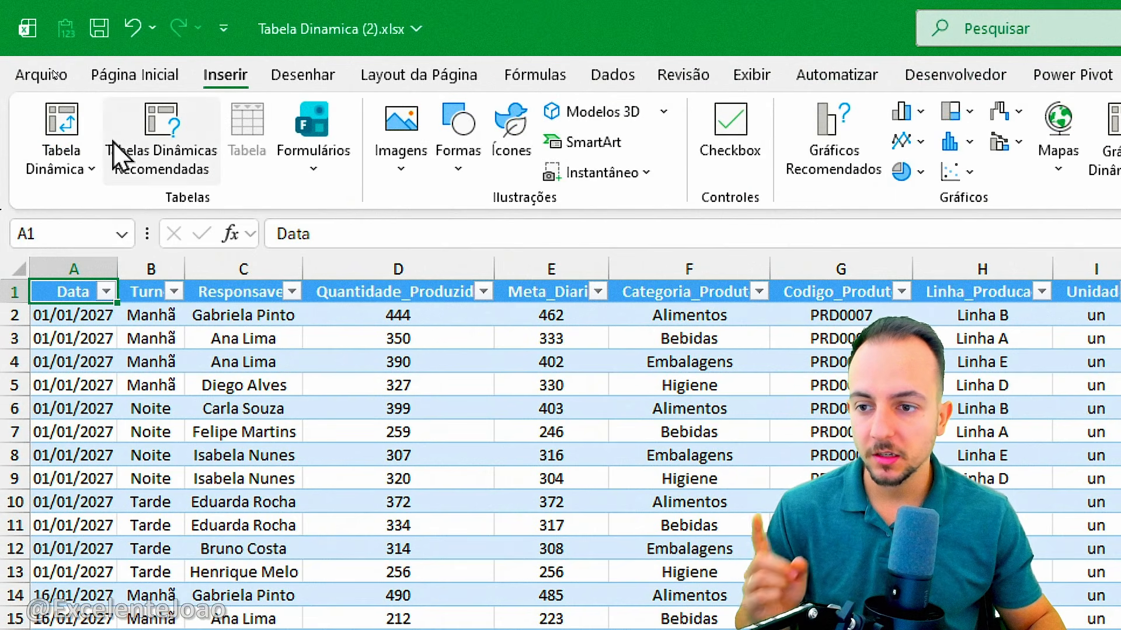
{"action": "left_click", "coordinate": [73, 140]}
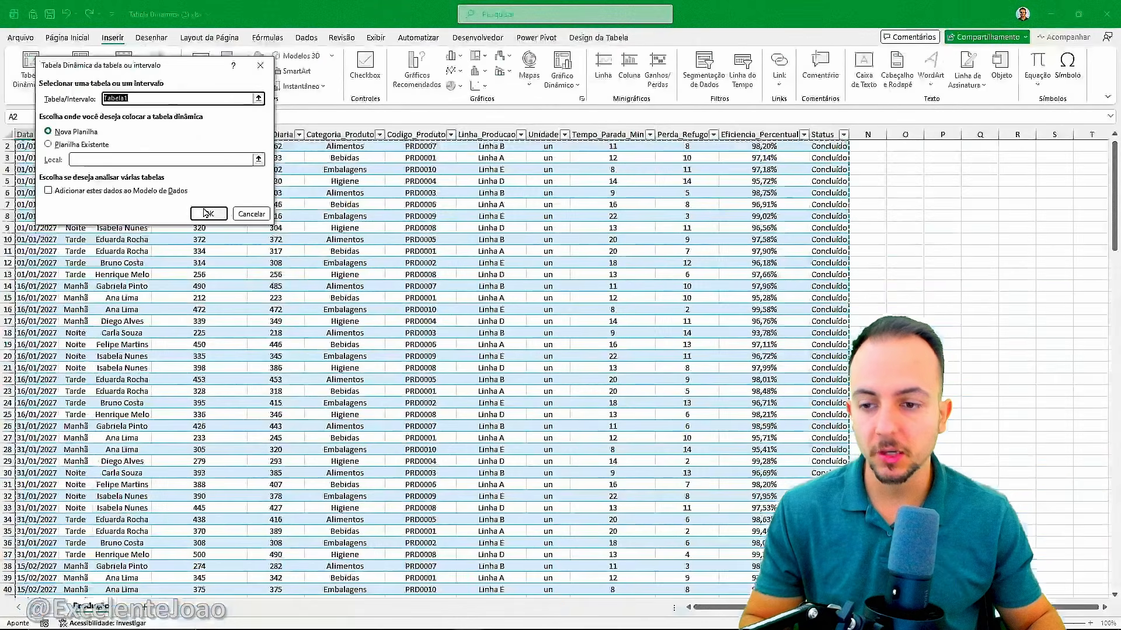
{"action": "left_click", "coordinate": [408, 418]}
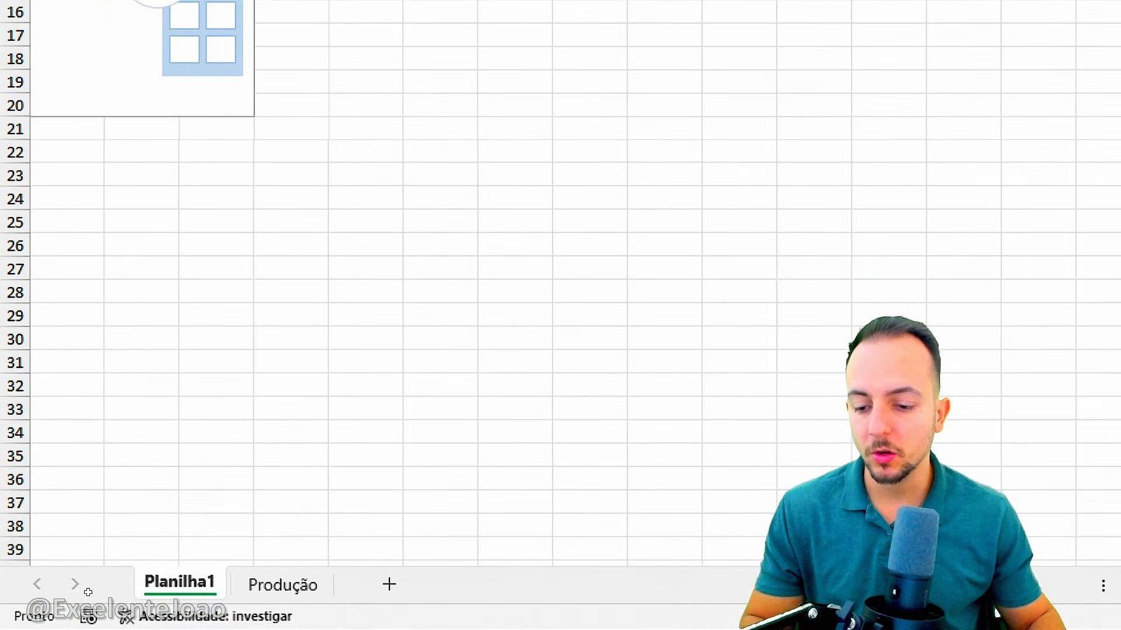
{"action": "mouse_move", "coordinate": [94, 585]}
{"action": "left_mouse_down"}
{"action": "mouse_move", "coordinate": [84, 621]}
{"action": "mouse_move", "coordinate": [99, 589]}
{"action": "left_mouse_up"}
{"action": "left_click_drag", "start_coordinate": [99, 578], "coordinate": [120, 559]}
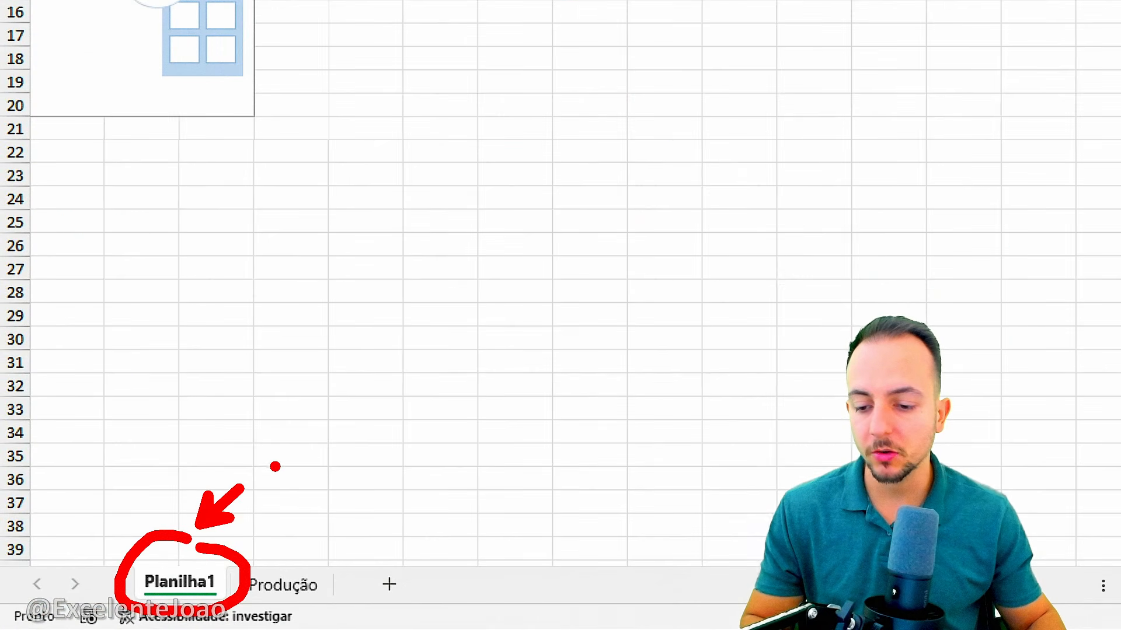
{"action": "key", "text": "Escape"}
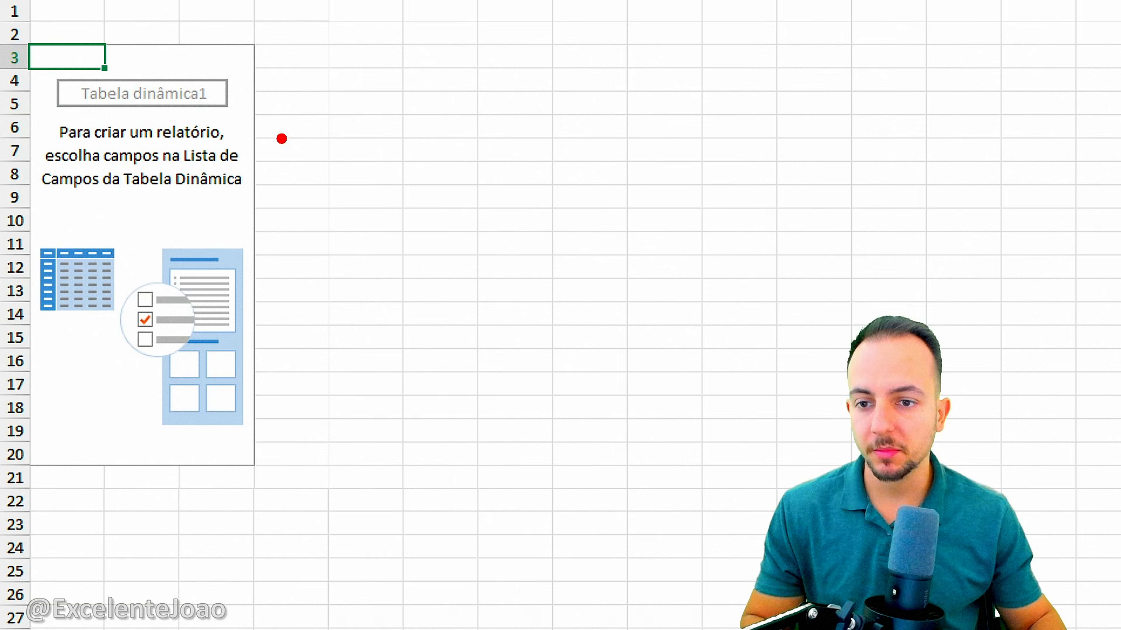
{"action": "left_click_drag", "start_coordinate": [282, 138], "coordinate": [358, 115]}
{"action": "key", "text": "Escape"}
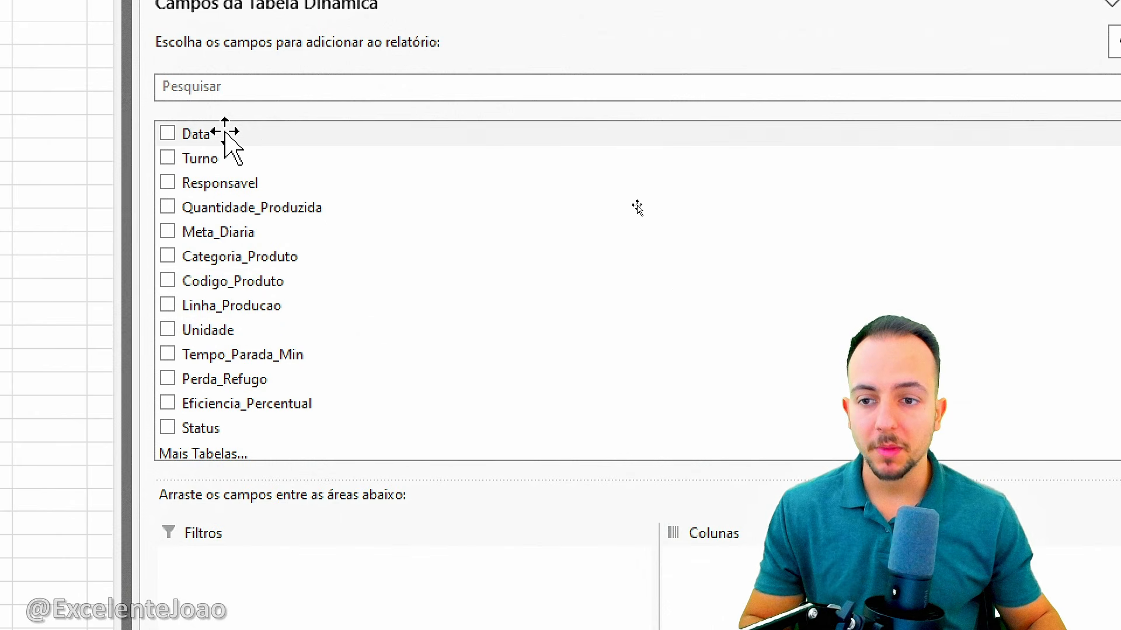
{"action": "left_click_drag", "start_coordinate": [137, 115], "coordinate": [358, 454]}
{"action": "left_click_drag", "start_coordinate": [393, 255], "coordinate": [508, 298]}
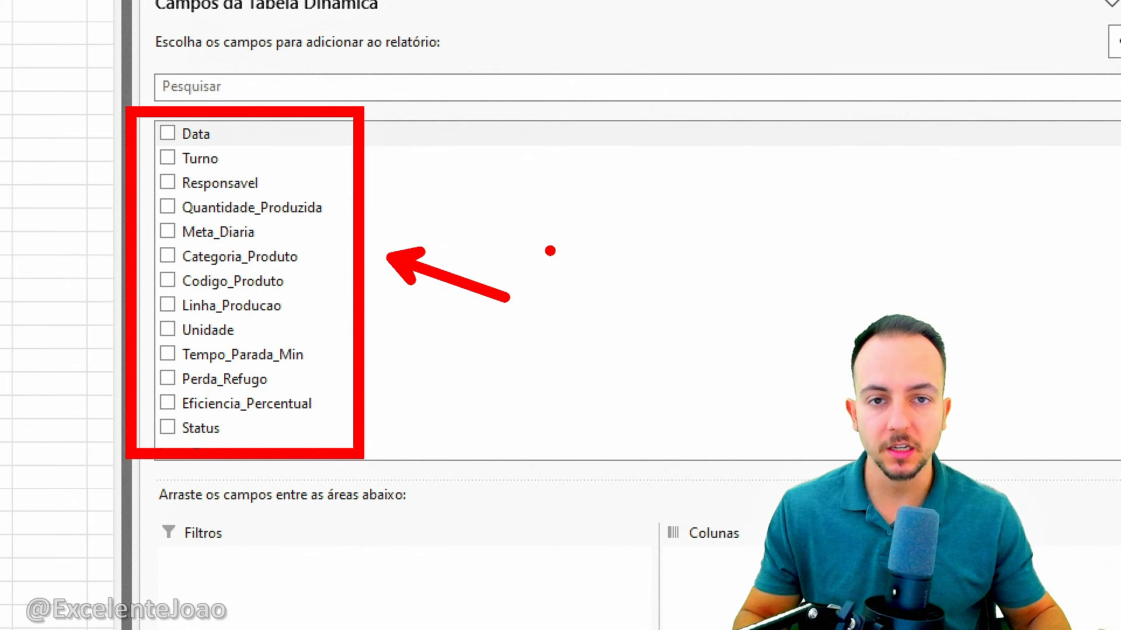
{"action": "key", "text": "Escape"}
{"action": "key", "text": "ctrl+2"}
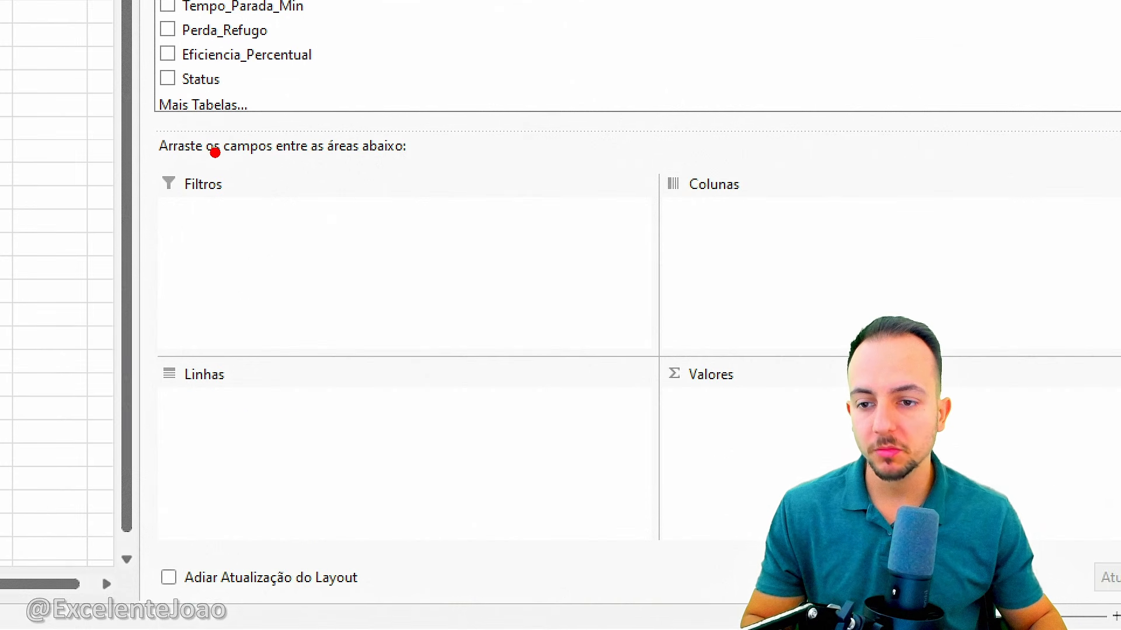
{"action": "left_click_drag", "start_coordinate": [139, 171], "coordinate": [188, 137]}
{"action": "mouse_move", "coordinate": [680, 151]}
{"action": "left_mouse_down"}
{"action": "mouse_move", "coordinate": [773, 175]}
{"action": "mouse_move", "coordinate": [610, 163]}
{"action": "left_mouse_up"}
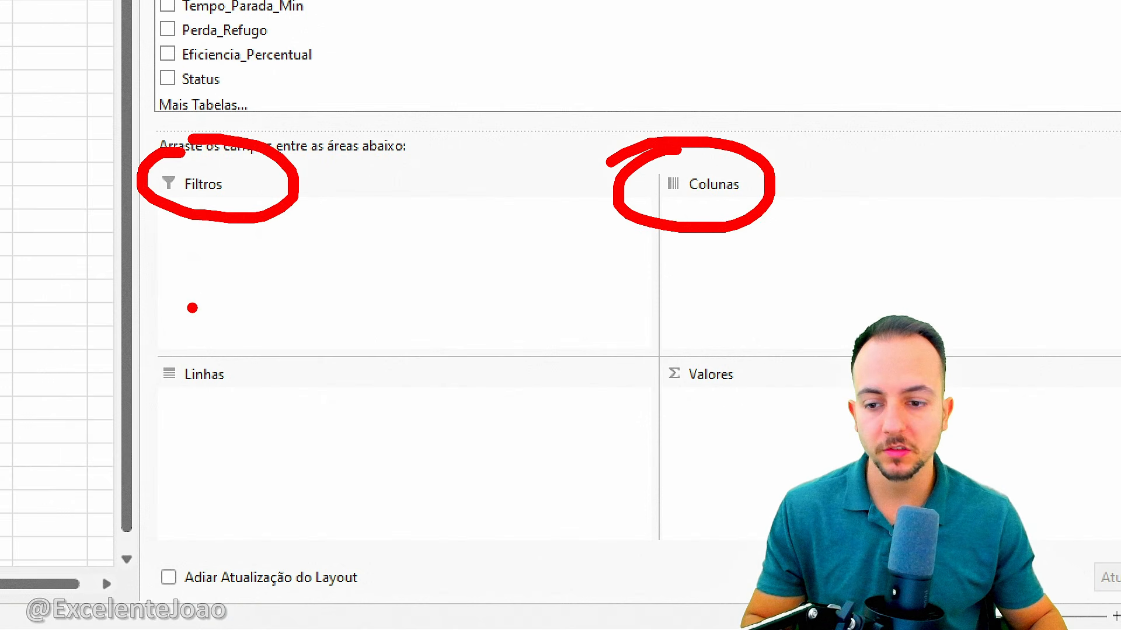
{"action": "left_click_drag", "start_coordinate": [143, 314], "coordinate": [155, 315]}
{"action": "mouse_move", "coordinate": [715, 325]}
{"action": "left_mouse_down"}
{"action": "mouse_move", "coordinate": [742, 407]}
{"action": "mouse_move", "coordinate": [677, 324]}
{"action": "left_mouse_up"}
{"action": "key", "text": "Escape"}
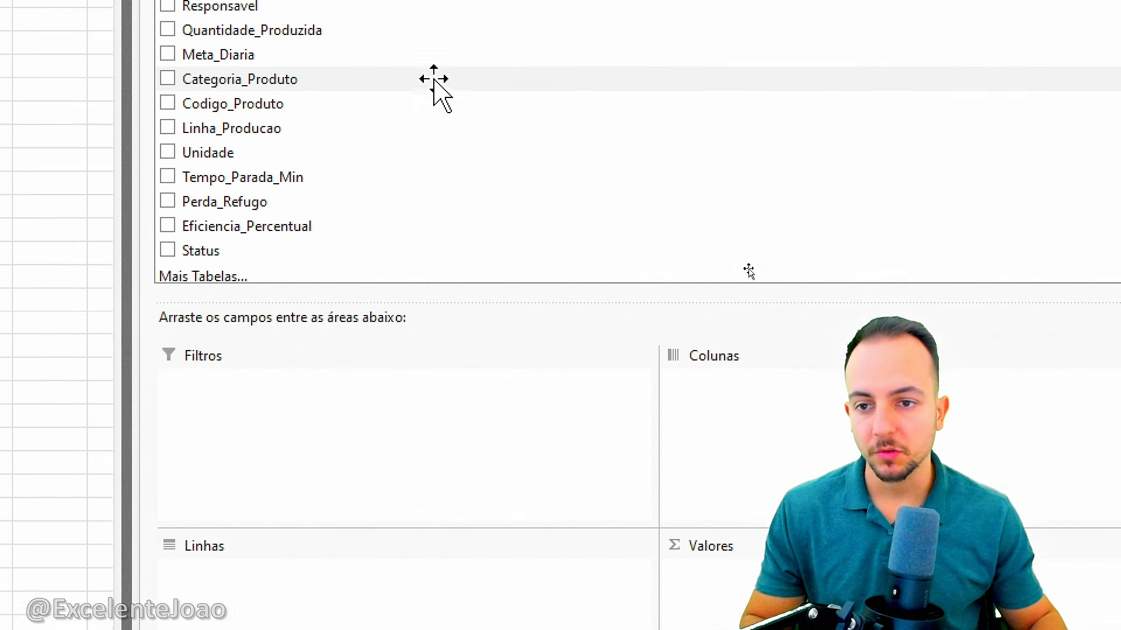
{"action": "key", "text": "ctrl+2"}
{"action": "mouse_move", "coordinate": [219, 82]}
{"action": "left_mouse_down"}
{"action": "mouse_move", "coordinate": [204, 82]}
{"action": "mouse_move", "coordinate": [199, 97]}
{"action": "left_mouse_up"}
{"action": "mouse_move", "coordinate": [327, 210]}
{"action": "left_mouse_down"}
{"action": "mouse_move", "coordinate": [375, 401]}
{"action": "mouse_move", "coordinate": [300, 529]}
{"action": "mouse_move", "coordinate": [368, 499]}
{"action": "left_mouse_up"}
{"action": "key", "text": "Escape"}
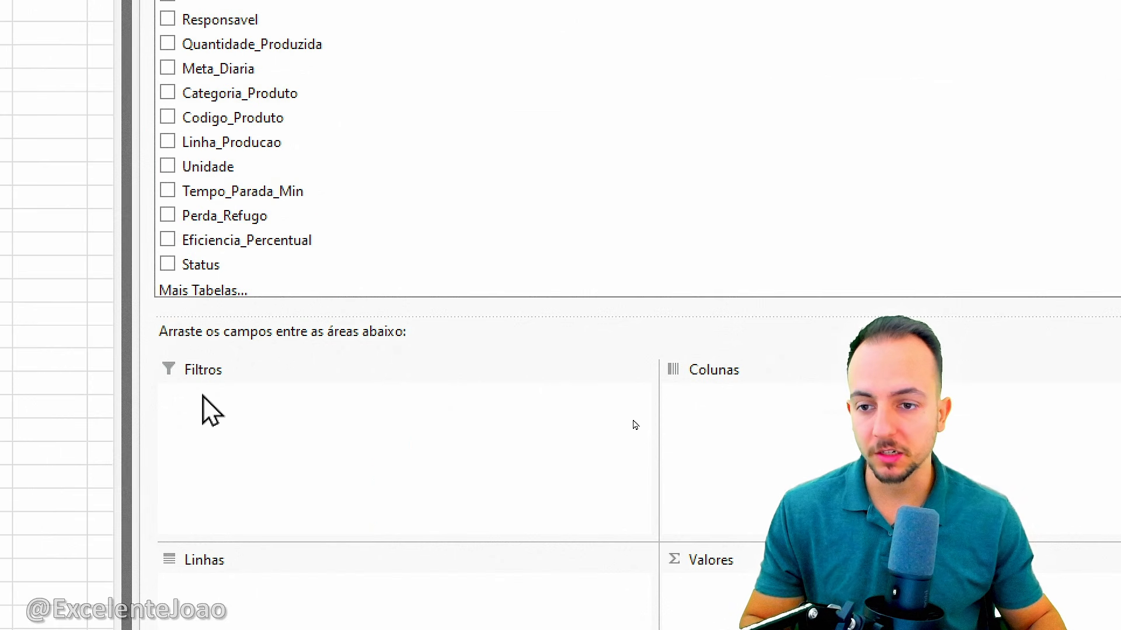
{"action": "key", "text": "ctrl+4"}
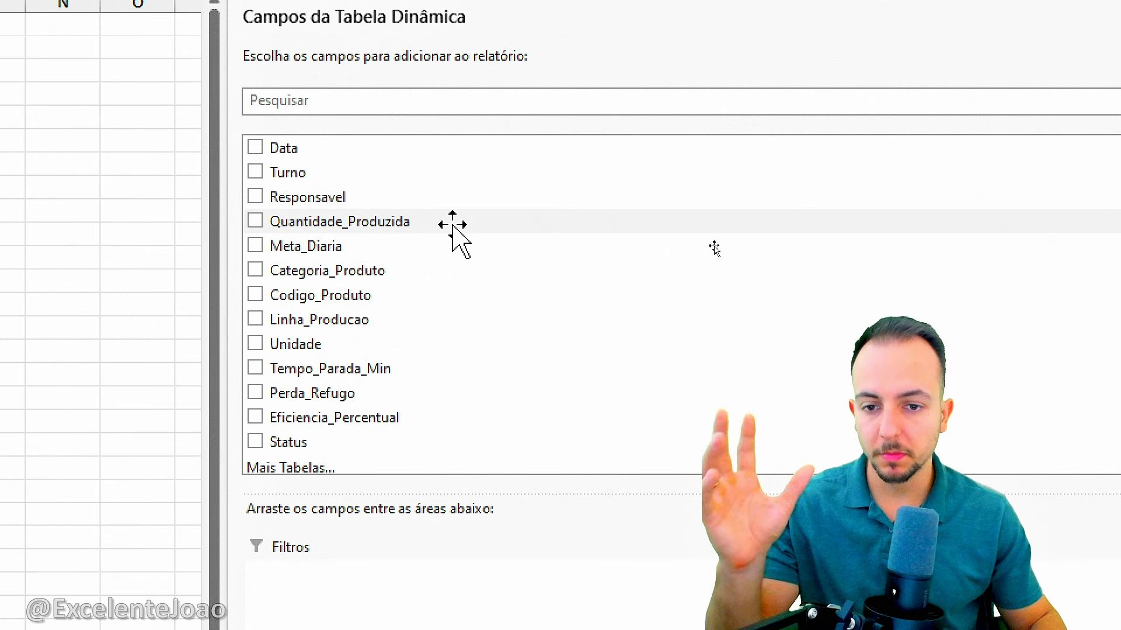
Step: Add the Quantidade_Produzida and Meta_Diaria fields to the pivot table's values area
{"action": "left_click_drag", "start_coordinate": [460, 229], "coordinate": [674, 459]}
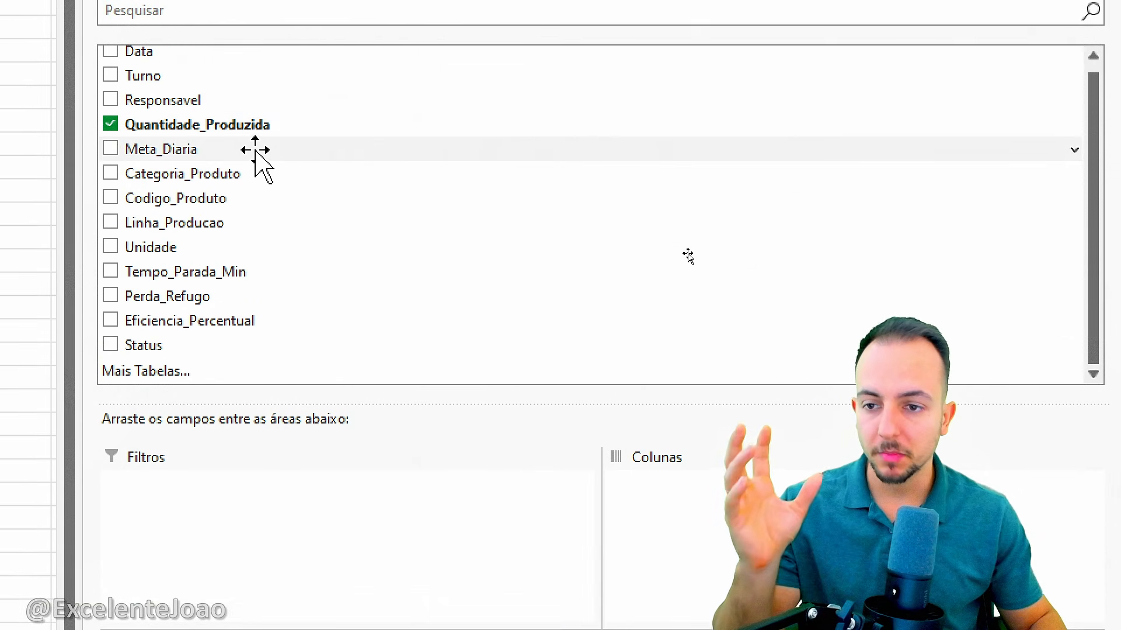
{"action": "left_click_drag", "start_coordinate": [257, 160], "coordinate": [852, 629]}
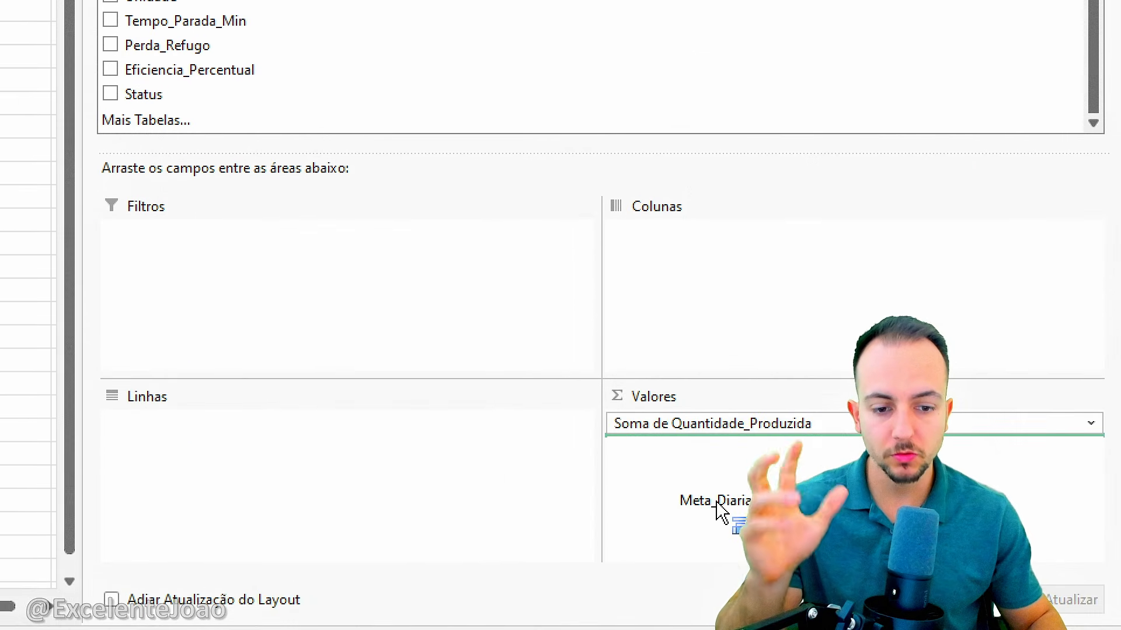
{"action": "left_click_drag", "start_coordinate": [722, 514], "coordinate": [722, 515]}
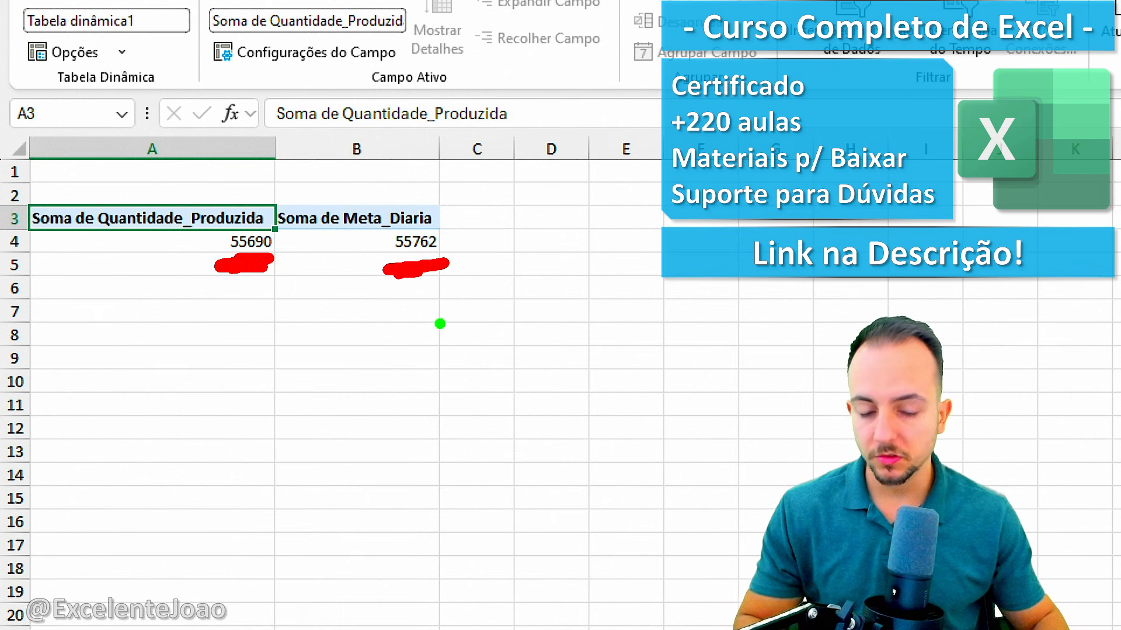
{"action": "mouse_move", "coordinate": [558, 204]}
{"action": "left_mouse_down"}
{"action": "mouse_move", "coordinate": [503, 280]}
{"action": "mouse_move", "coordinate": [565, 204]}
{"action": "left_mouse_up"}
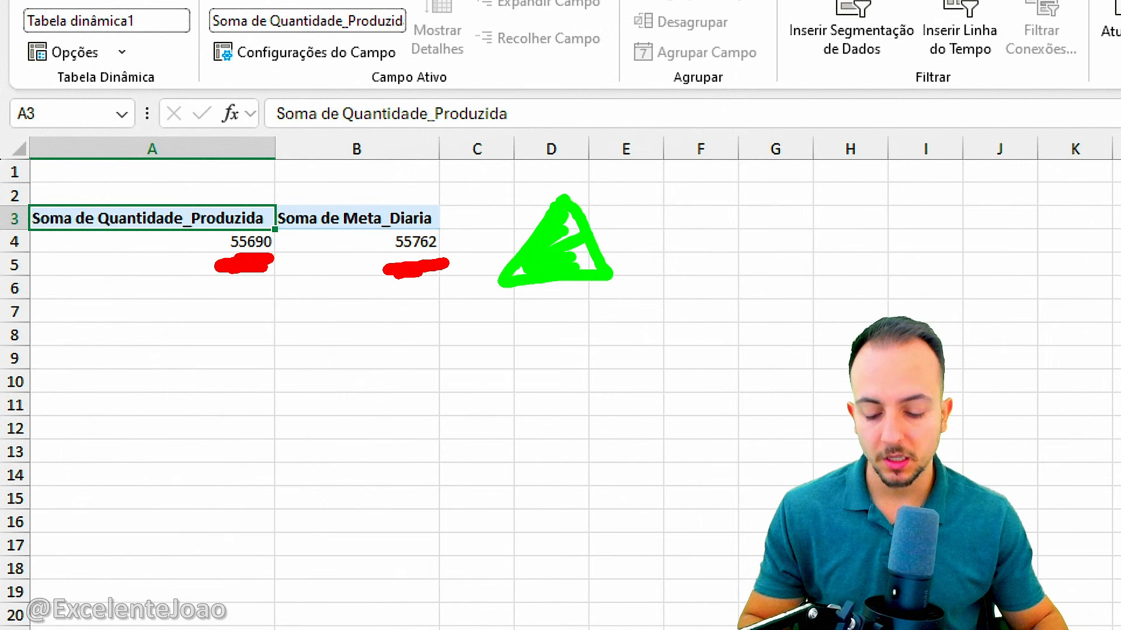
{"action": "mouse_move", "coordinate": [496, 316]}
{"action": "left_mouse_down"}
{"action": "mouse_move", "coordinate": [559, 411]}
{"action": "mouse_move", "coordinate": [496, 339]}
{"action": "left_mouse_up"}
{"action": "left_click_drag", "start_coordinate": [516, 328], "coordinate": [542, 391]}
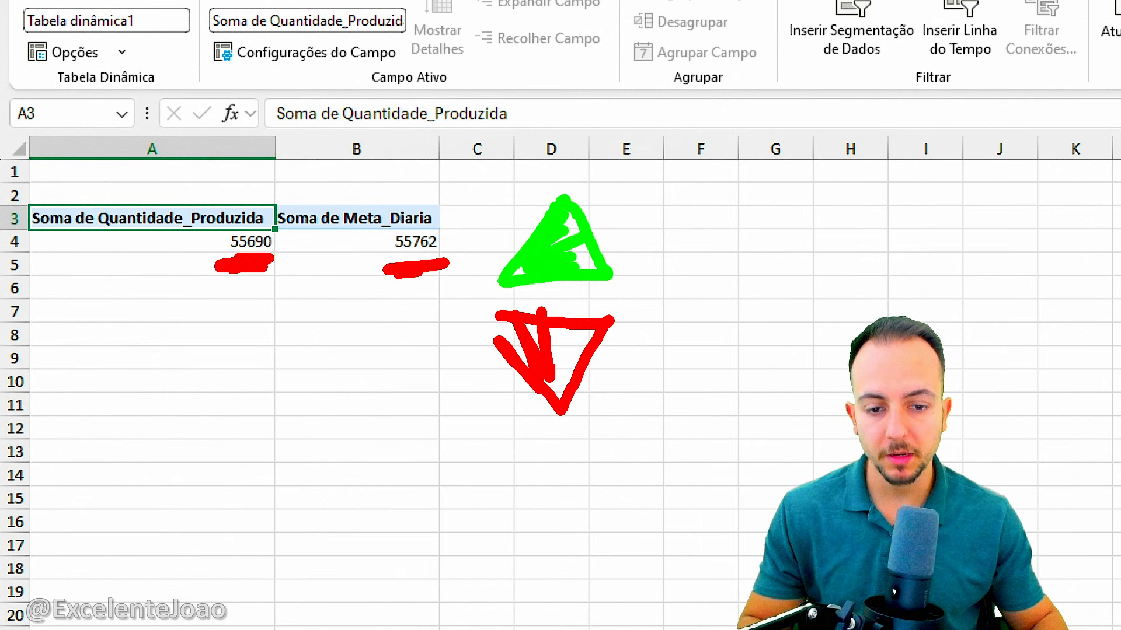
{"action": "left_click_drag", "start_coordinate": [549, 324], "coordinate": [593, 329]}
{"action": "key", "text": "Escape"}
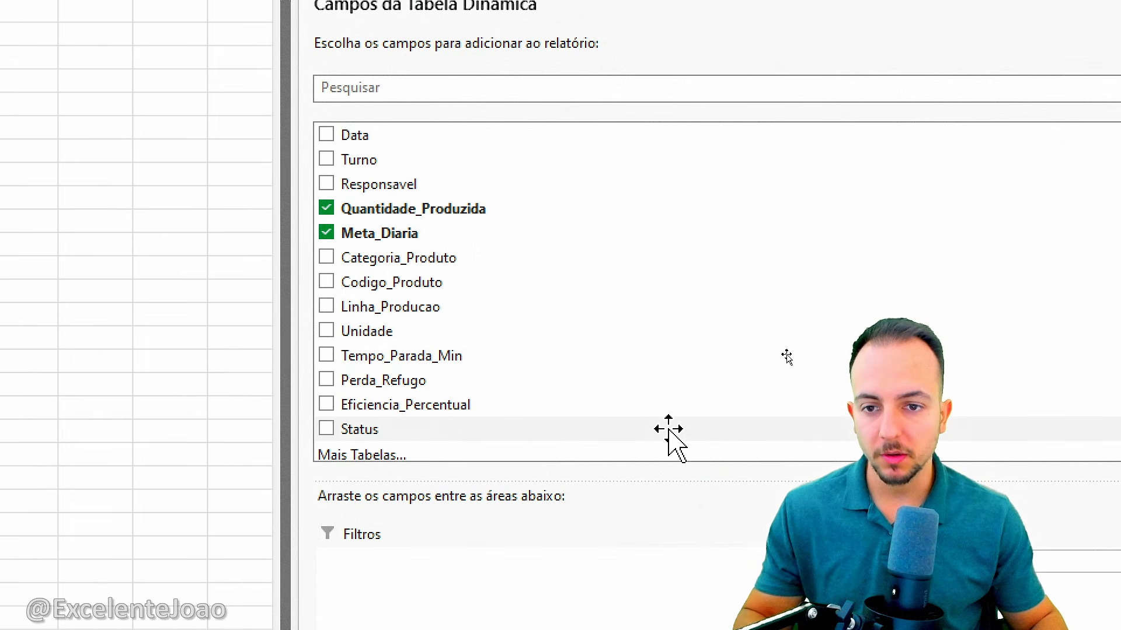
{"action": "key", "text": "ctrl+2"}
{"action": "mouse_move", "coordinate": [382, 106]}
{"action": "left_mouse_down"}
{"action": "mouse_move", "coordinate": [275, 315]}
{"action": "mouse_move", "coordinate": [528, 452]}
{"action": "mouse_move", "coordinate": [443, 117]}
{"action": "mouse_move", "coordinate": [329, 87]}
{"action": "left_mouse_up"}
{"action": "left_click_drag", "start_coordinate": [658, 176], "coordinate": [557, 244]}
{"action": "left_click_drag", "start_coordinate": [570, 217], "coordinate": [586, 242]}
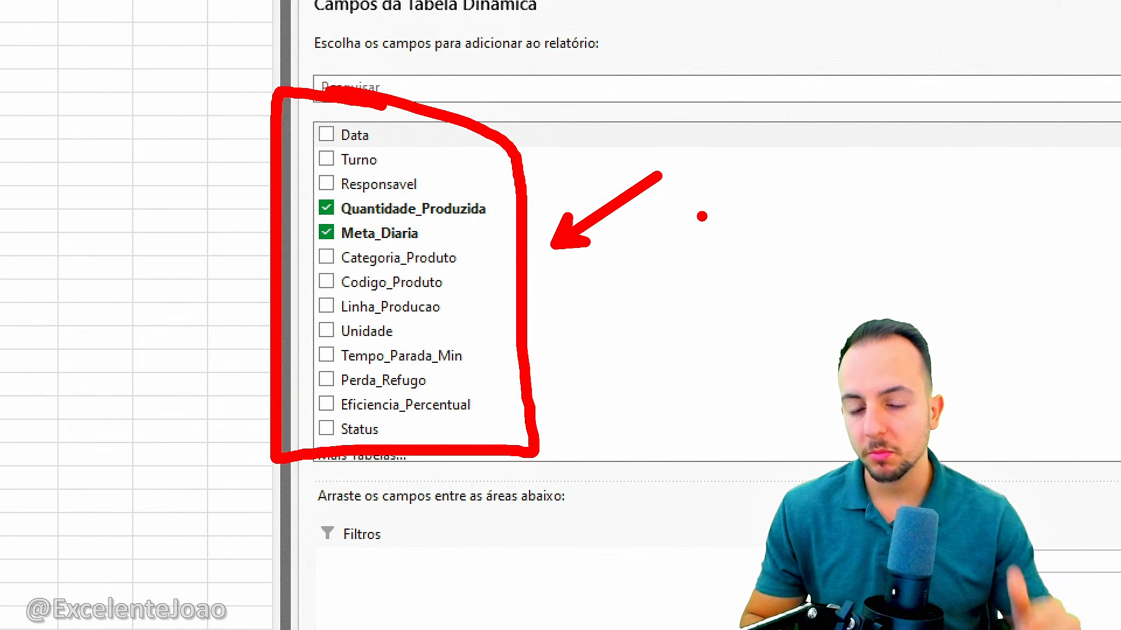
{"action": "key", "text": "ctrl+z"}
{"action": "key", "text": "ctrl+z"}
{"action": "key", "text": "ctrl+z"}
{"action": "mouse_move", "coordinate": [364, 114]}
{"action": "left_mouse_down"}
{"action": "mouse_move", "coordinate": [389, 165]}
{"action": "mouse_move", "coordinate": [321, 122]}
{"action": "left_mouse_up"}
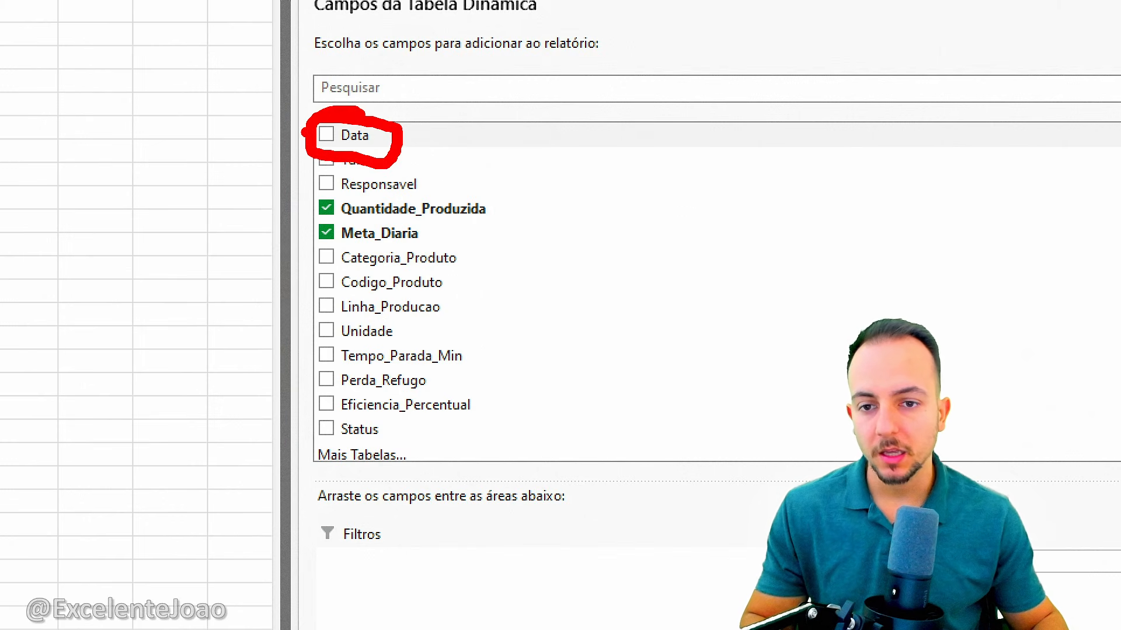
{"action": "key", "text": "Escape"}
{"action": "key", "text": "ctrl+4"}
Step: Go to the Produção worksheet and select the whole Data column to examine its dates
{"action": "left_click", "coordinate": [143, 607]}
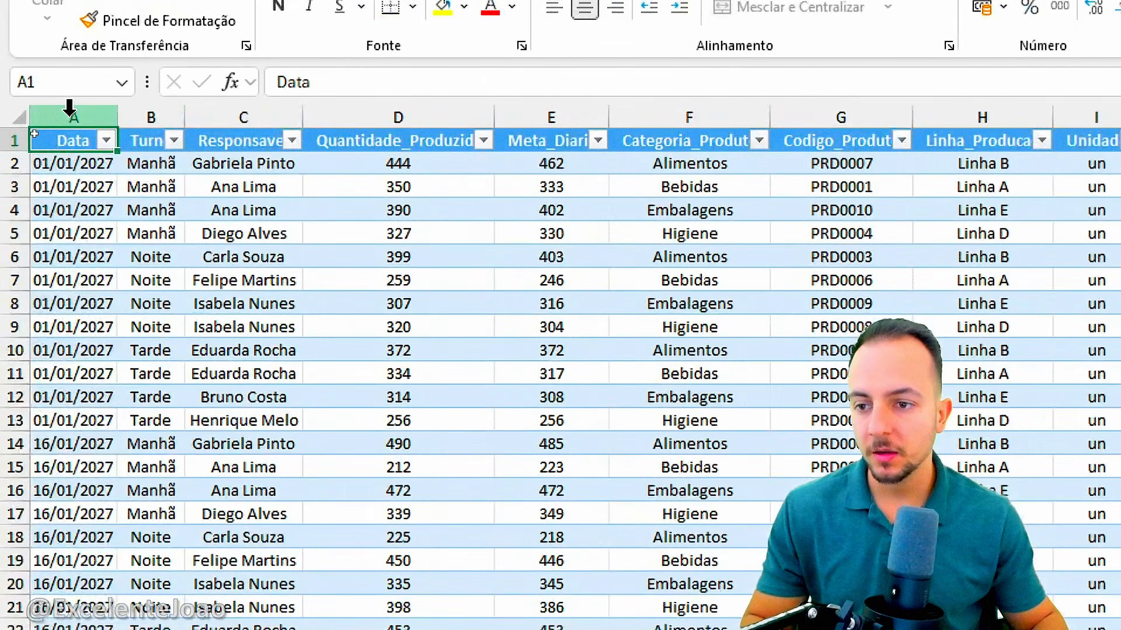
{"action": "left_click", "coordinate": [69, 110]}
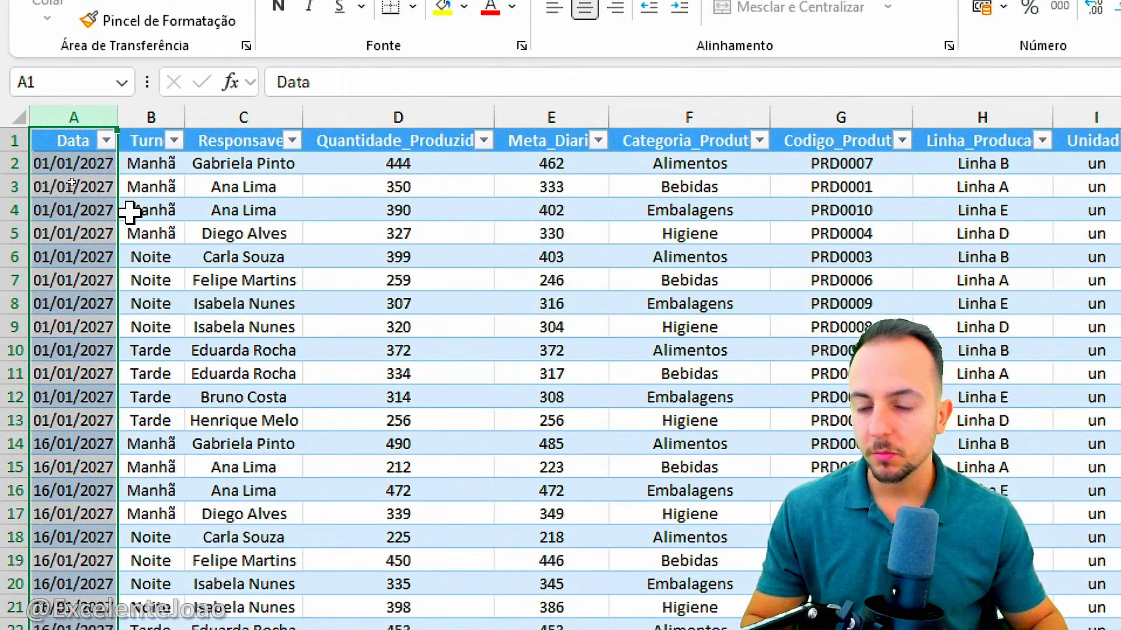
{"action": "mouse_move", "coordinate": [151, 147]}
{"action": "left_mouse_down"}
{"action": "mouse_move", "coordinate": [150, 441]}
{"action": "mouse_move", "coordinate": [109, 503]}
{"action": "left_mouse_up"}
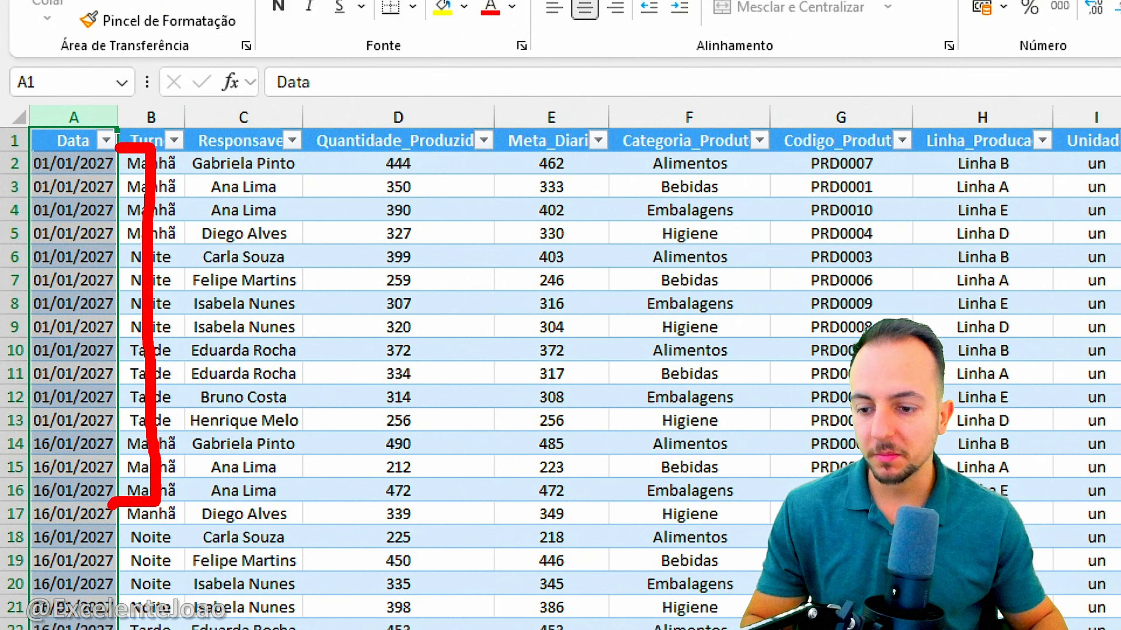
Step: Return to the pivot table worksheet and add the Data field to the rows area
{"action": "key", "text": "Escape"}
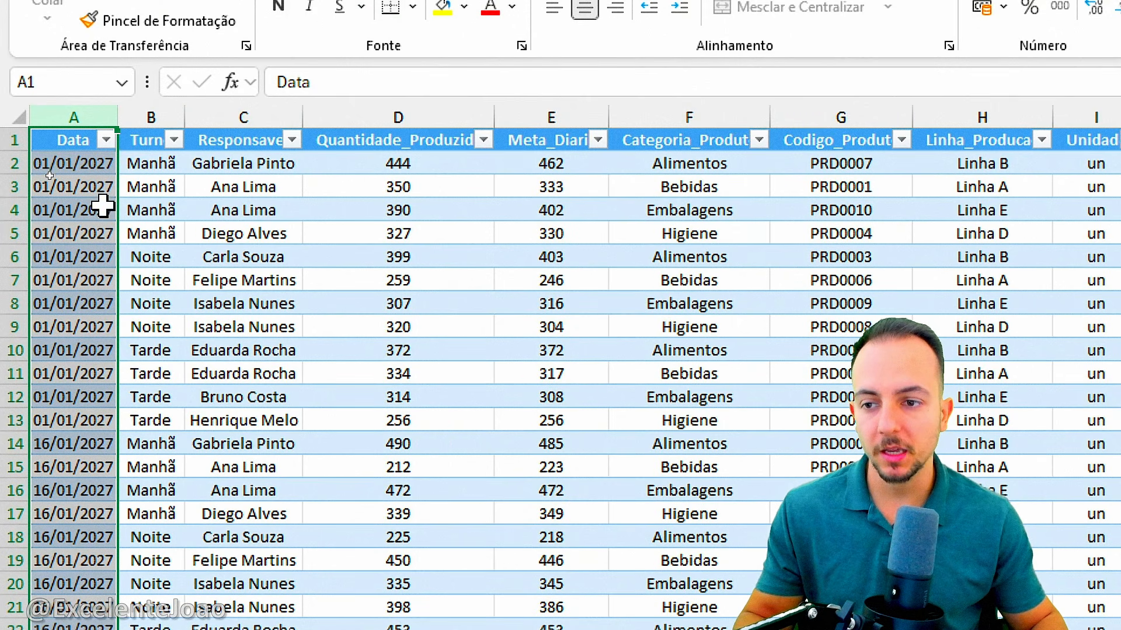
{"action": "left_click", "coordinate": [84, 142]}
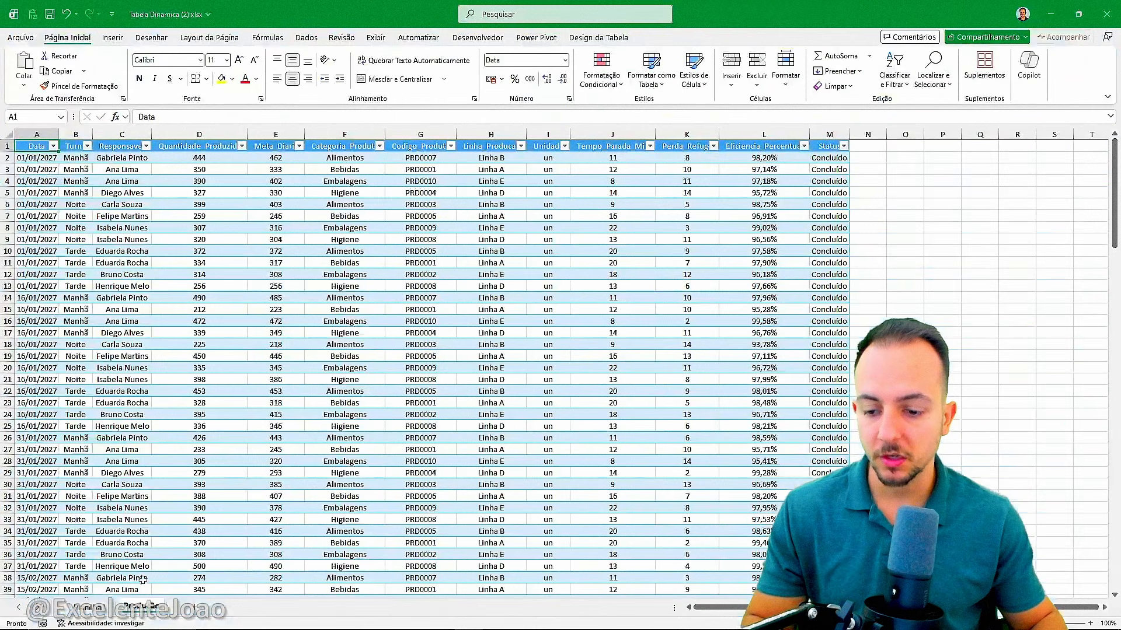
{"action": "left_click", "coordinate": [105, 613]}
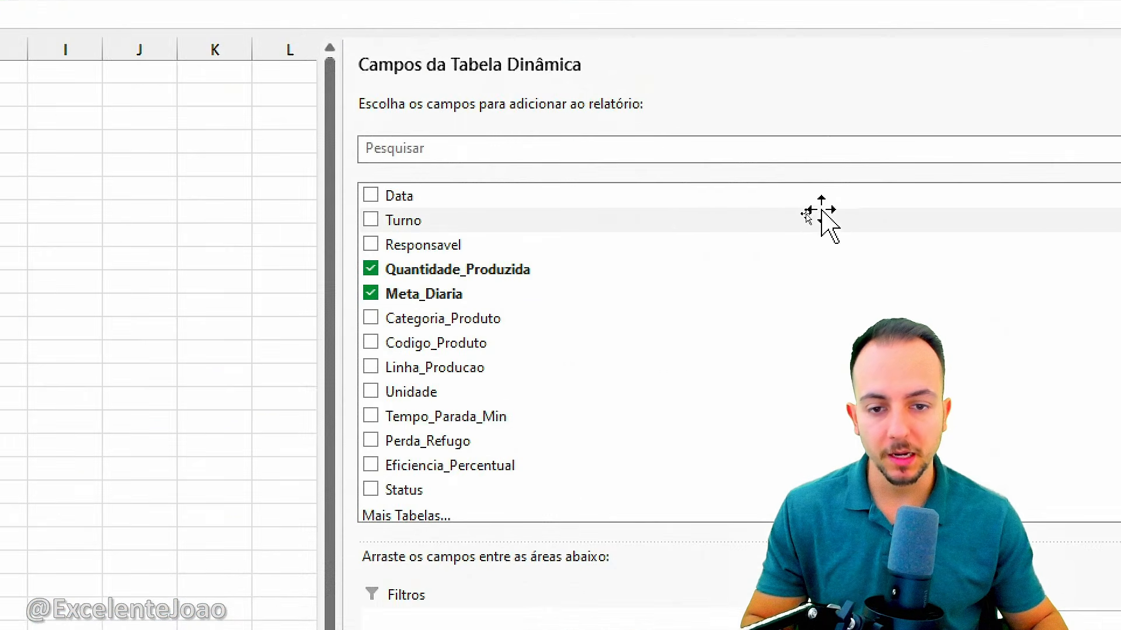
{"action": "left_click_drag", "start_coordinate": [492, 205], "coordinate": [476, 513]}
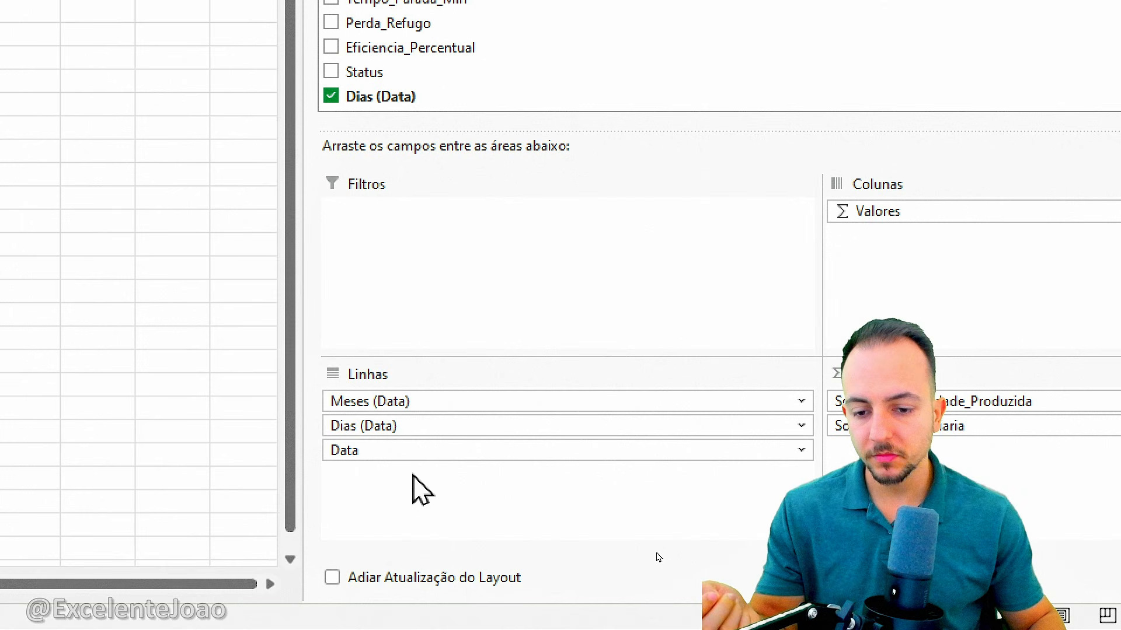
Step: Expand the mar month and its 17/mar day to examine how the dates are grouped
{"action": "key", "text": "Escape"}
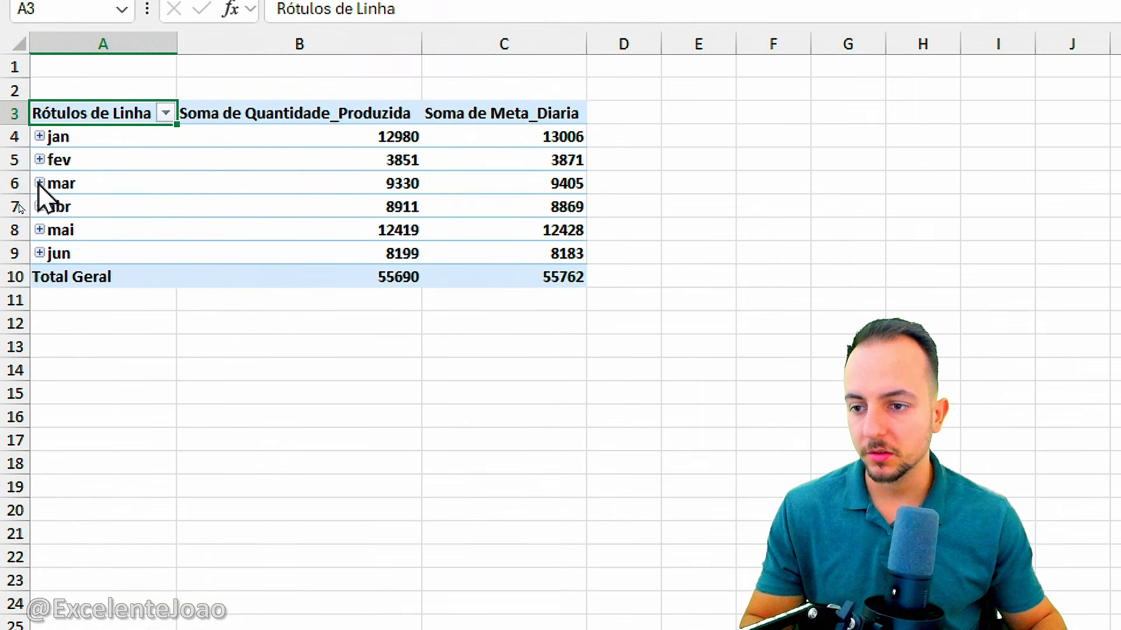
{"action": "left_click", "coordinate": [40, 184]}
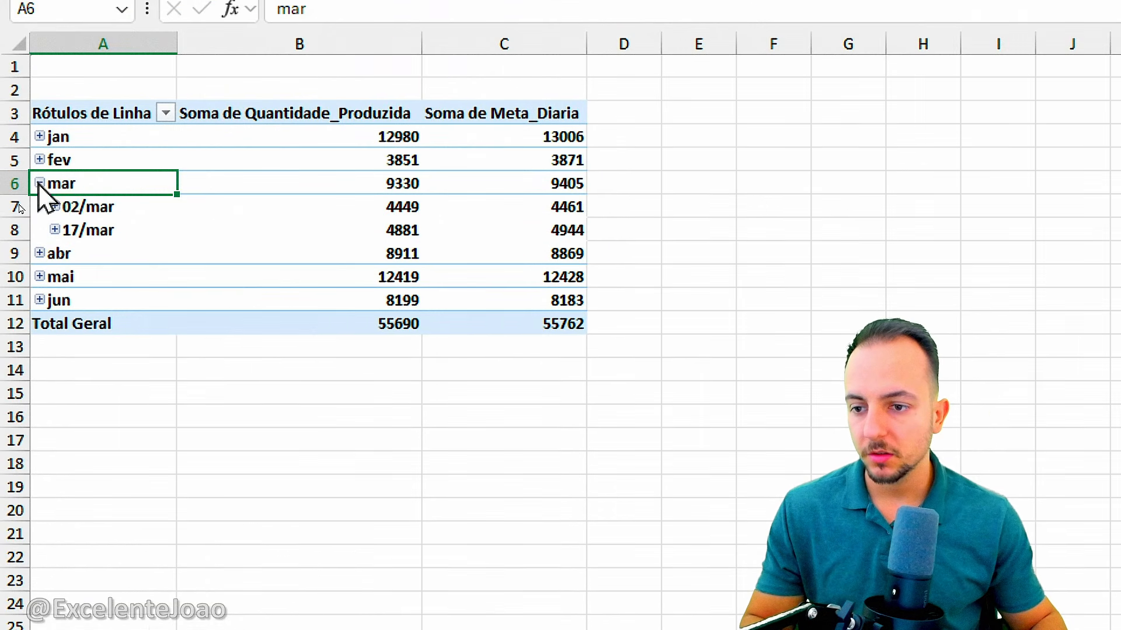
{"action": "left_click", "coordinate": [55, 230]}
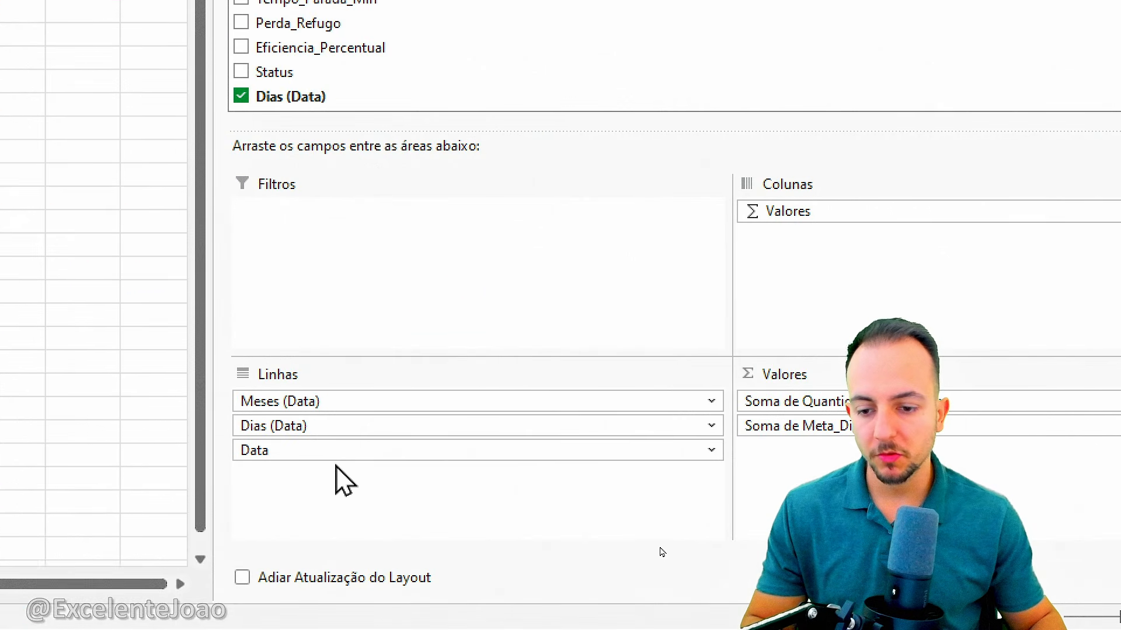
Step: Remove Data and Dias (Data) from the rows area and add Categoria_Produto and Codigo_Produto below Meses (Data)
{"action": "left_click", "coordinate": [318, 451]}
{"action": "left_click", "coordinate": [338, 394]}
{"action": "left_click", "coordinate": [295, 428]}
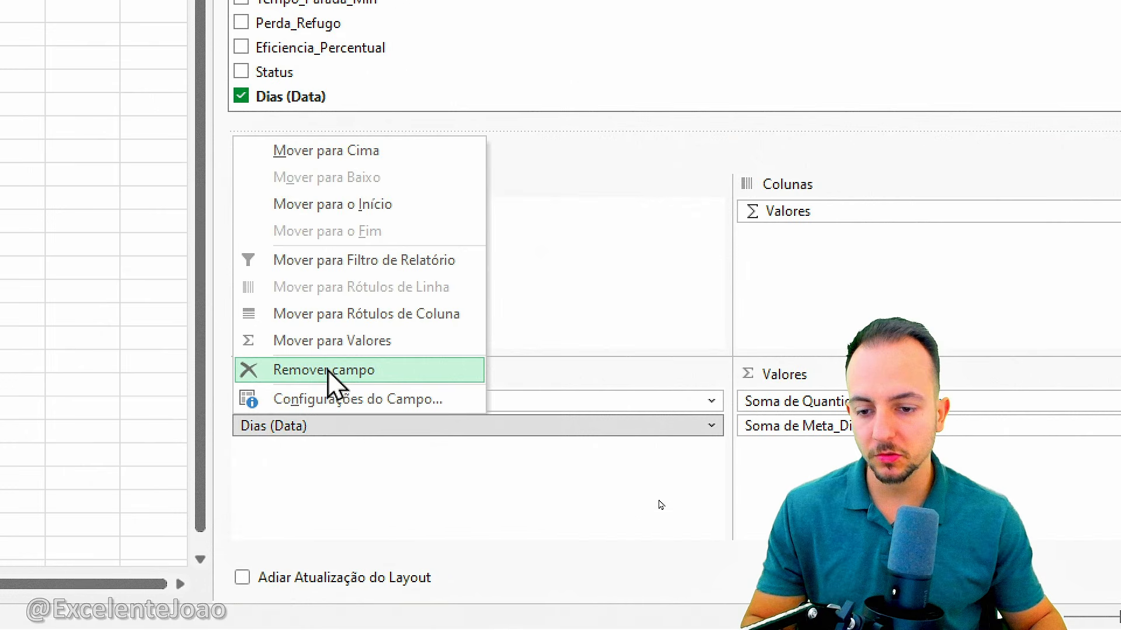
{"action": "left_click", "coordinate": [330, 374]}
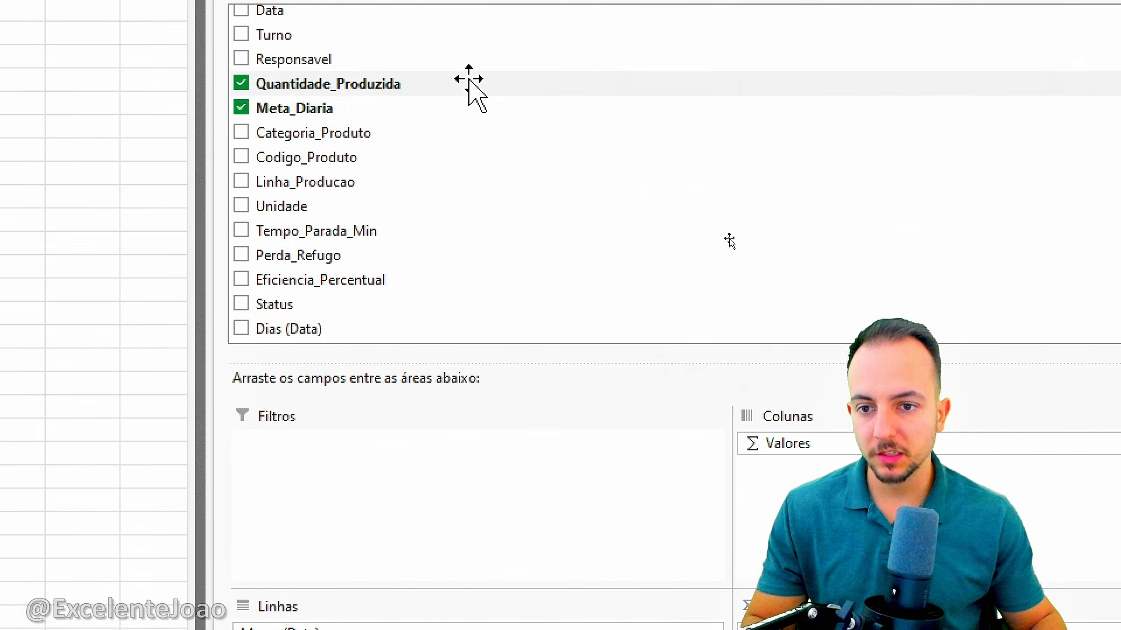
{"action": "left_click_drag", "start_coordinate": [311, 137], "coordinate": [413, 629]}
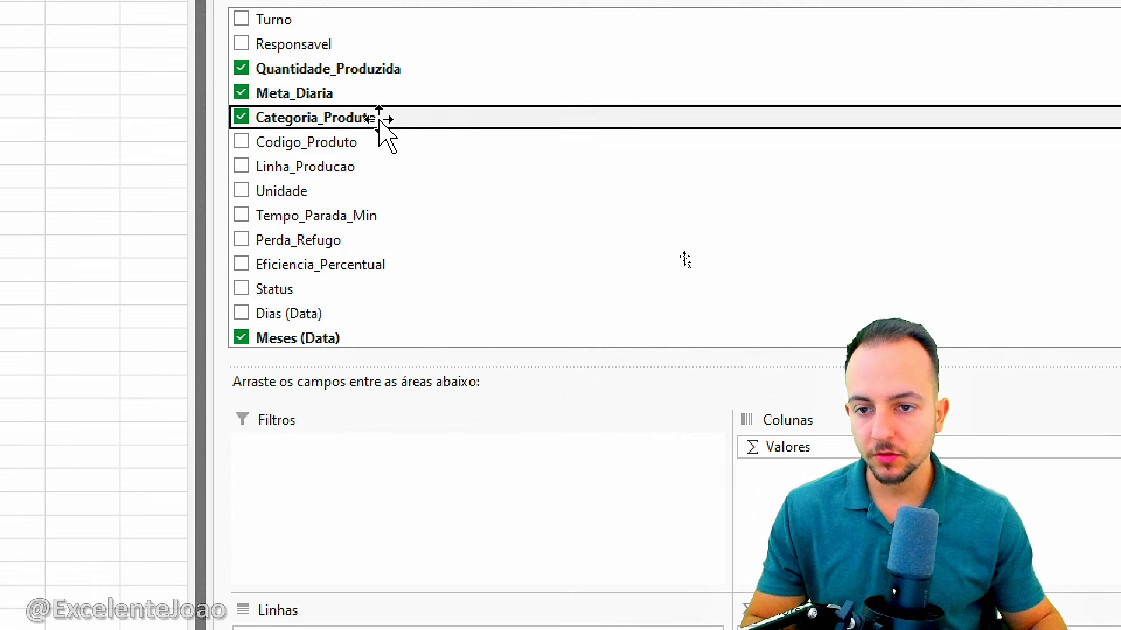
{"action": "left_click_drag", "start_coordinate": [313, 143], "coordinate": [416, 629]}
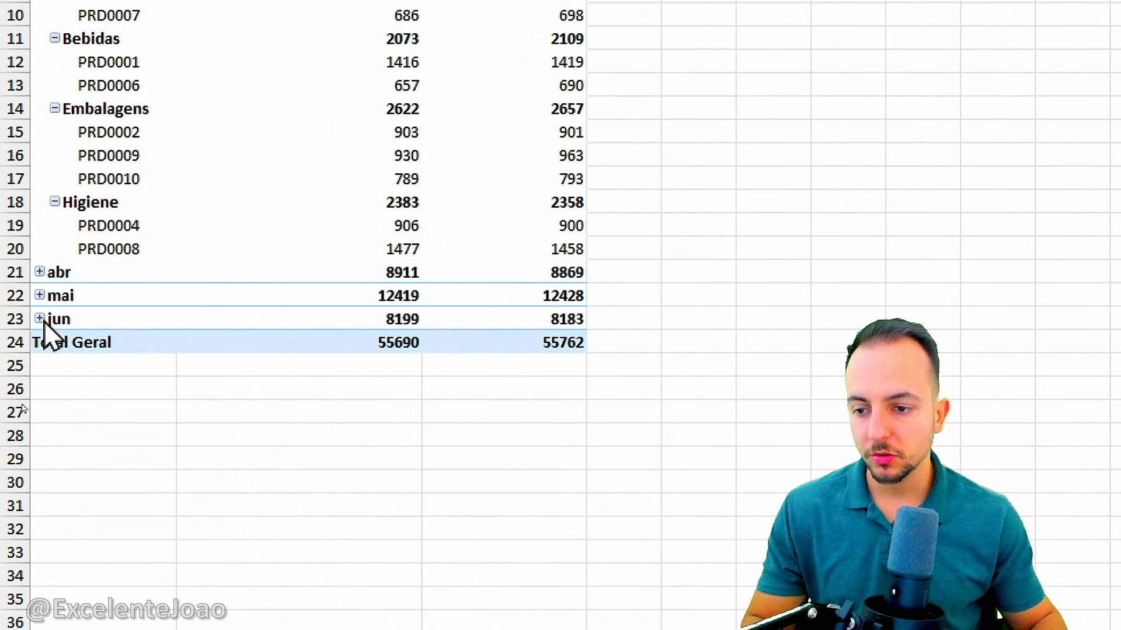
Step: Expand and collapse the jun and mai months to inspect their categories and products
{"action": "left_click", "coordinate": [40, 318]}
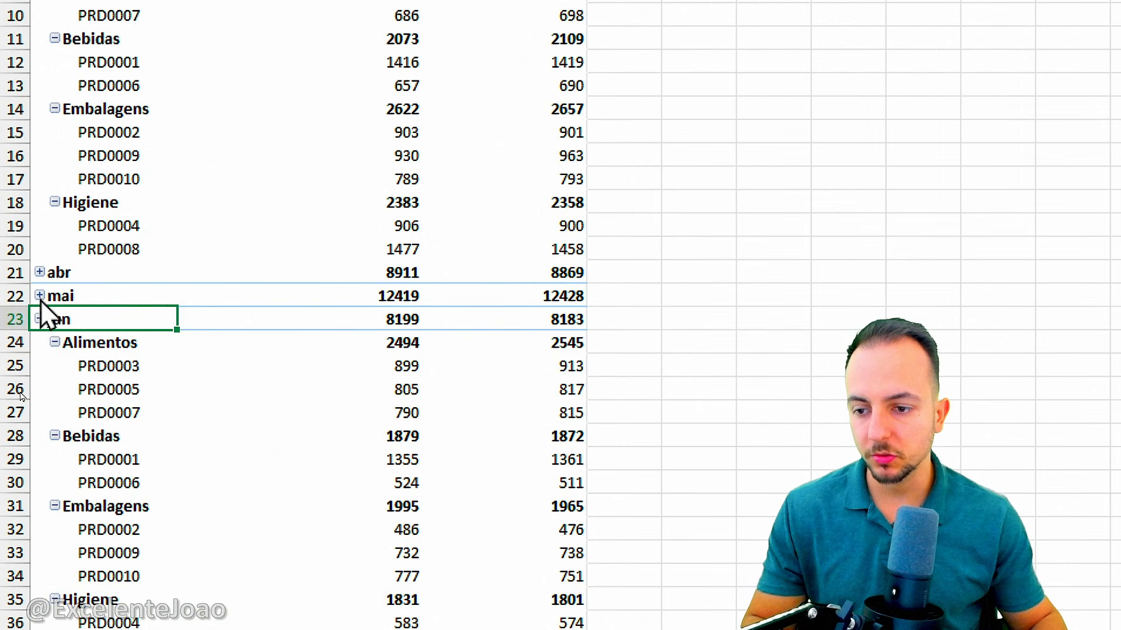
{"action": "left_click", "coordinate": [40, 299]}
{"action": "left_click", "coordinate": [40, 298]}
{"action": "left_click", "coordinate": [38, 318]}
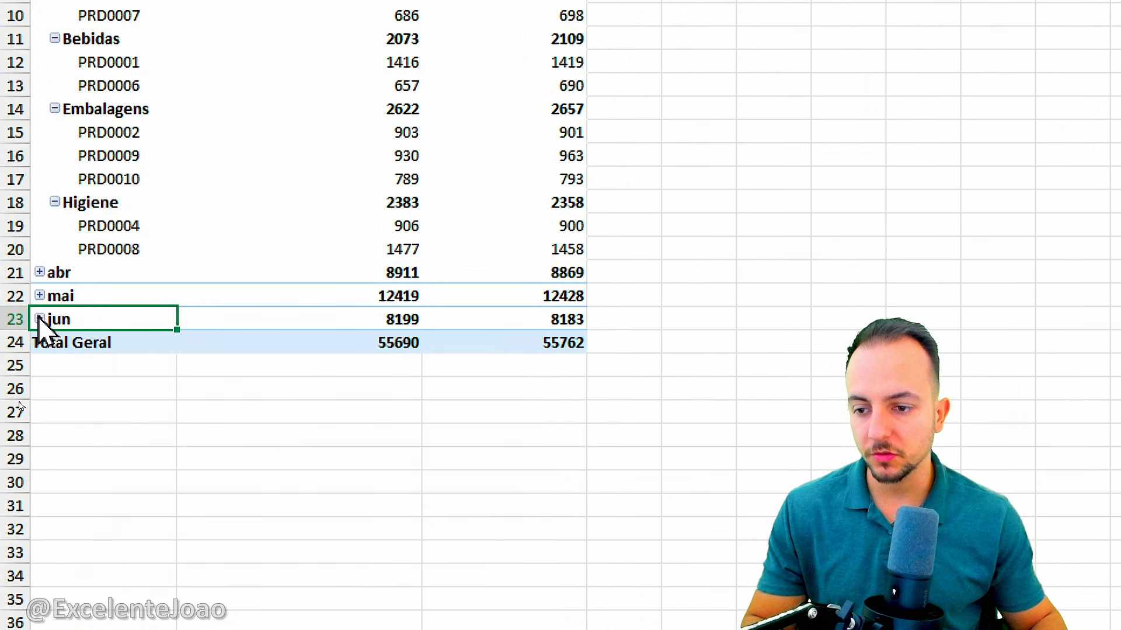
{"action": "left_click", "coordinate": [39, 317]}
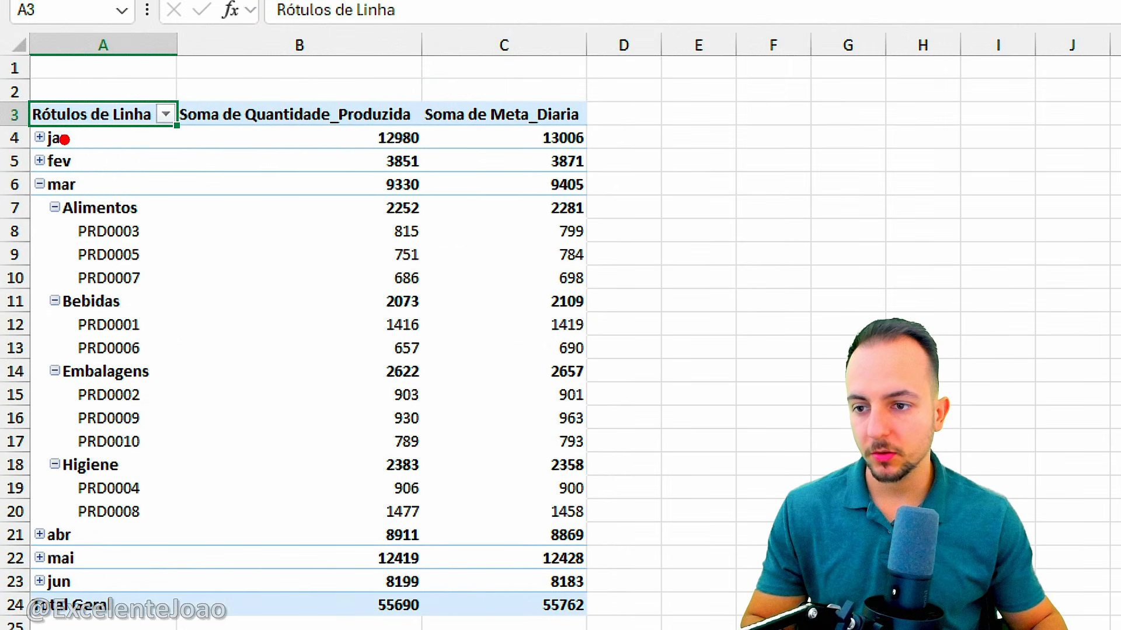
Step: Expand the entire Meses (Data) field so every month shows its categories and products, and look through the list
{"action": "left_click_drag", "start_coordinate": [65, 139], "coordinate": [95, 171]}
{"action": "left_click_drag", "start_coordinate": [164, 238], "coordinate": [98, 190]}
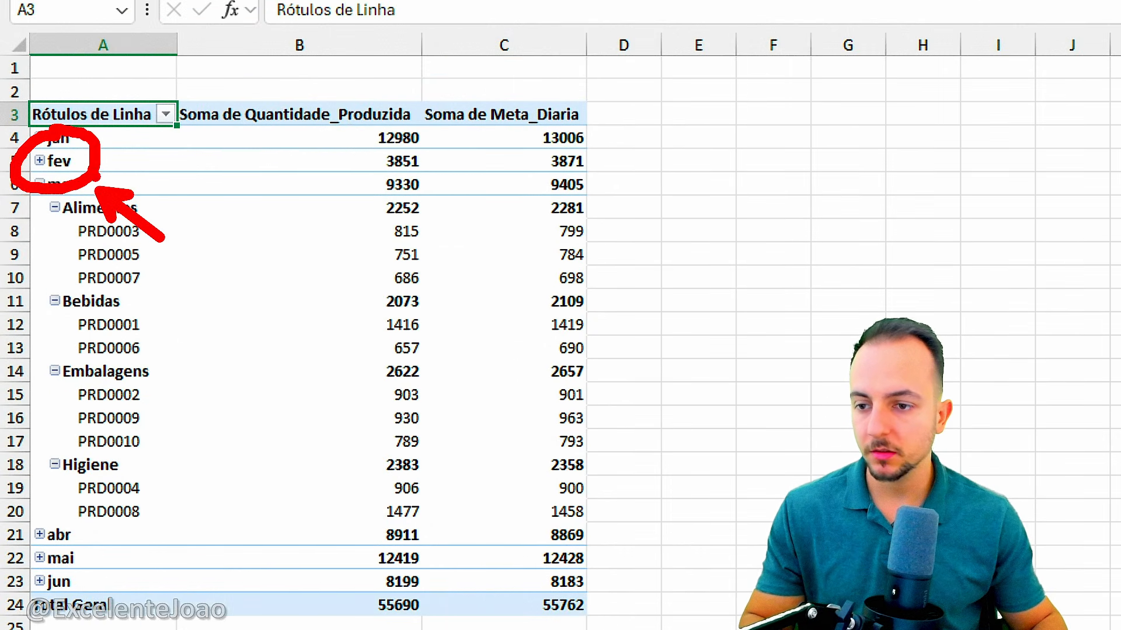
{"action": "key", "text": "Escape"}
{"action": "left_click", "coordinate": [73, 163]}
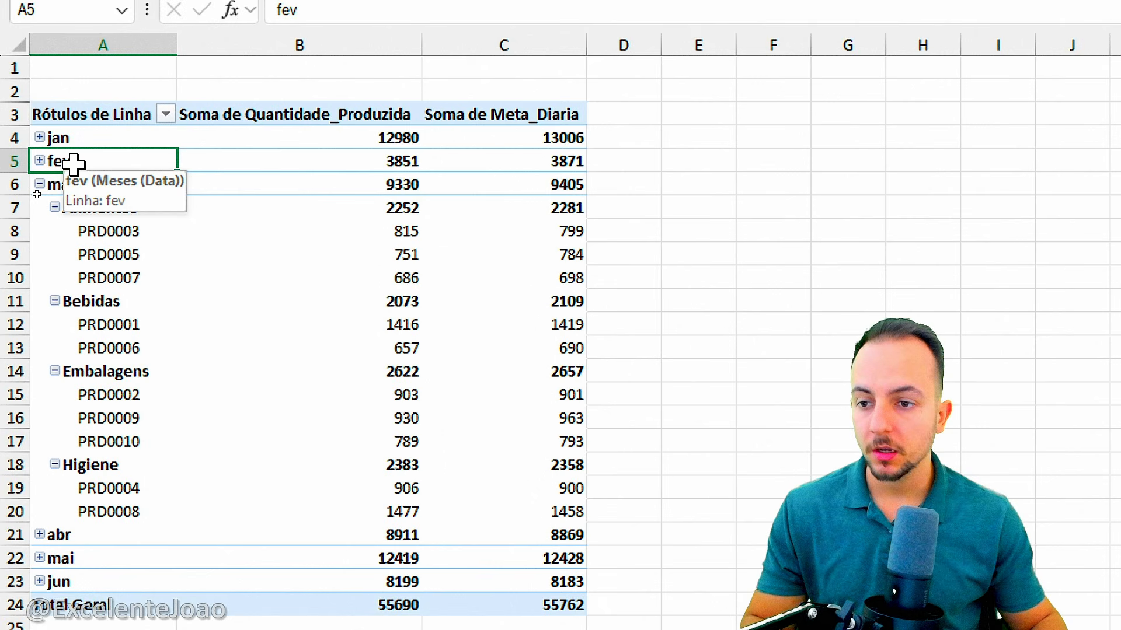
{"action": "right_click", "coordinate": [74, 161]}
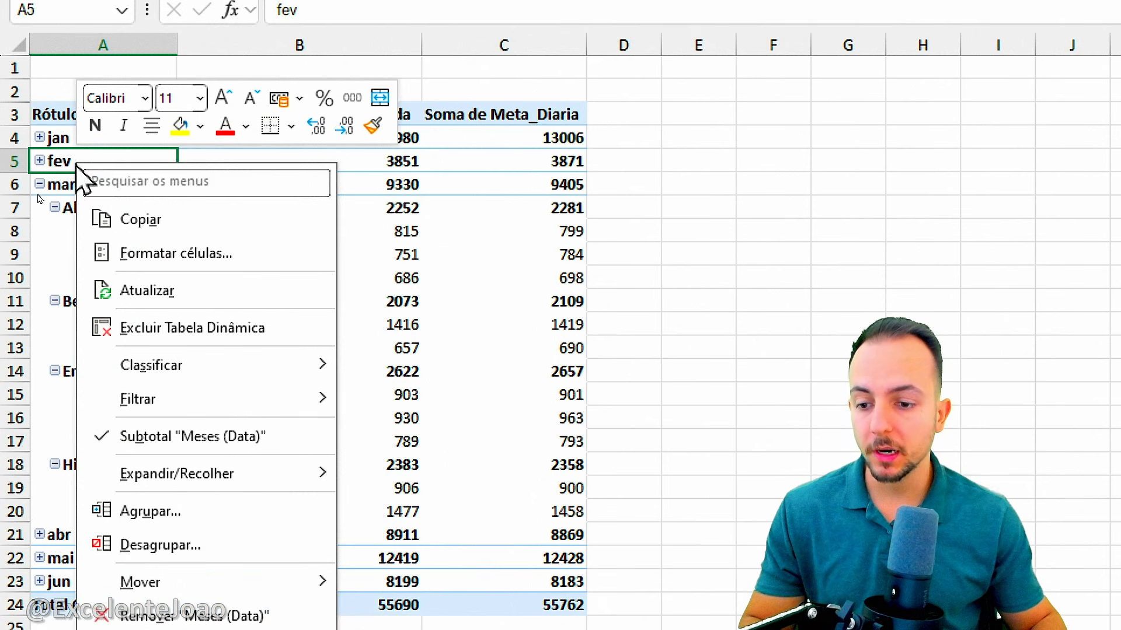
{"action": "mouse_move", "coordinate": [228, 485]}
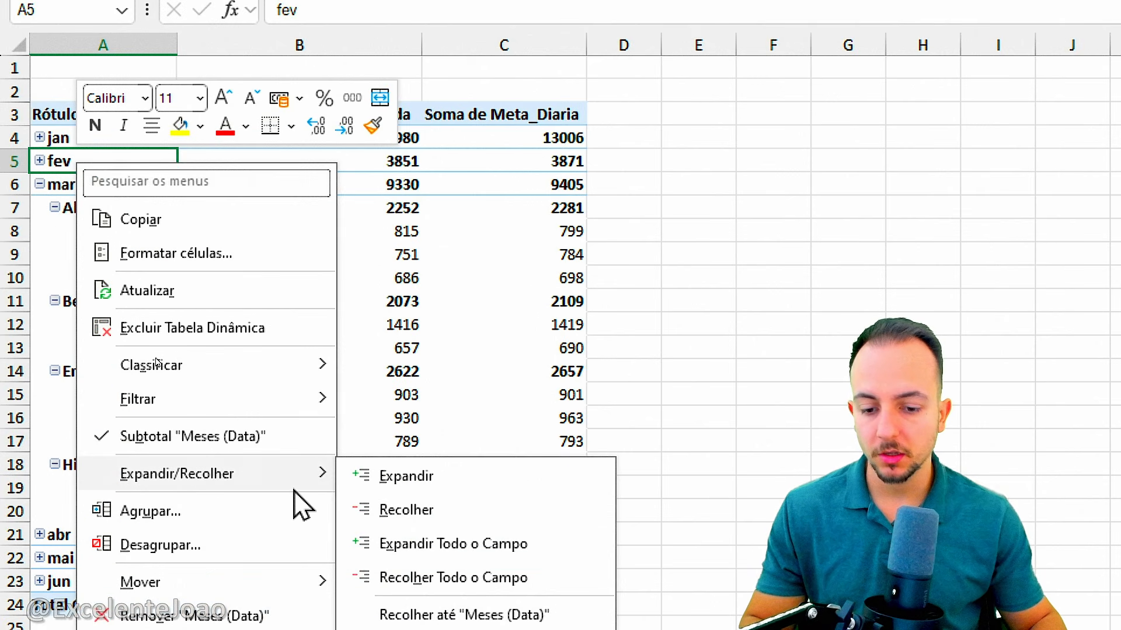
{"action": "left_click", "coordinate": [413, 545]}
{"action": "scroll", "coordinate": [414, 549], "scroll_direction": "down", "scroll_amount": 6}
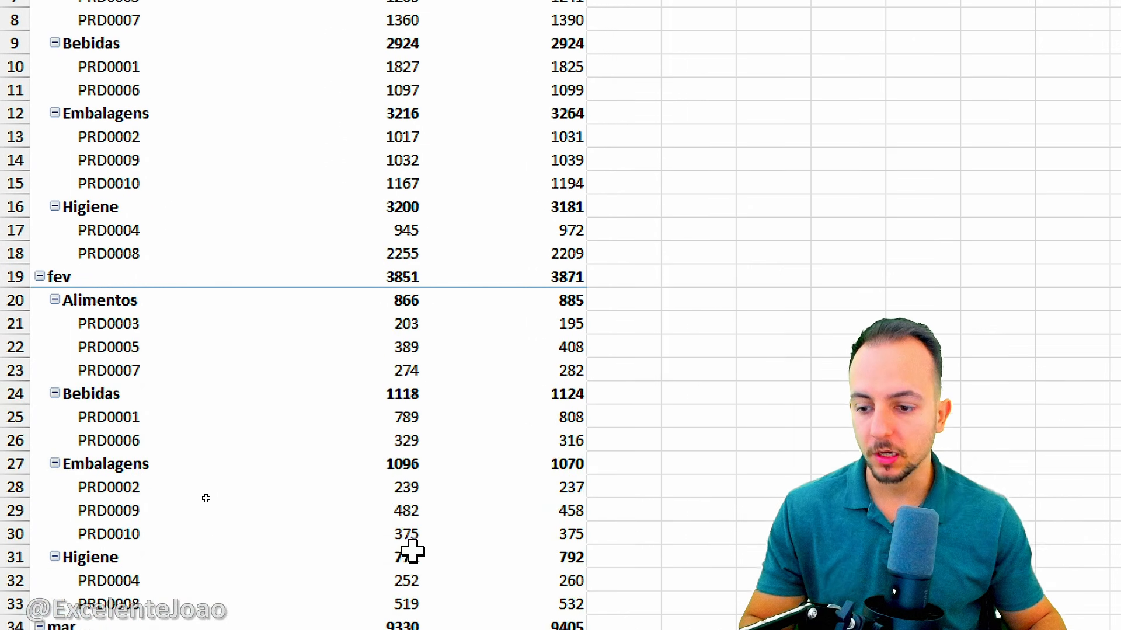
{"action": "scroll", "coordinate": [414, 547], "scroll_direction": "down", "scroll_amount": 4}
{"action": "scroll", "coordinate": [415, 547], "scroll_direction": "up", "scroll_amount": 10}
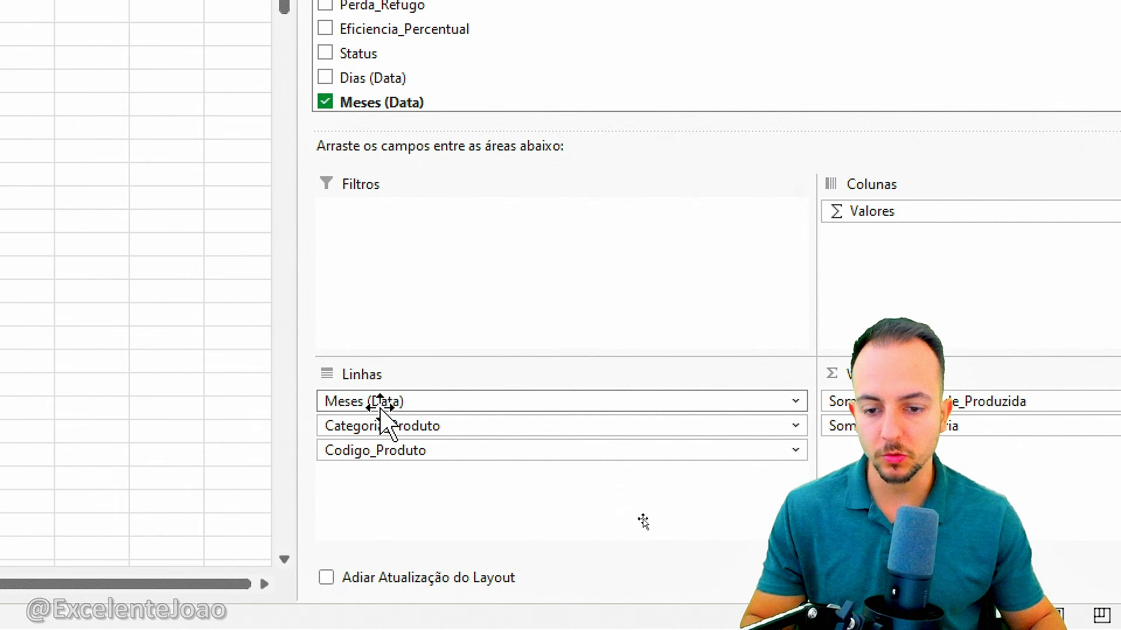
Step: Move Meses (Data) from the rows to the filters area and filter the pivot table by mar
{"action": "left_click_drag", "start_coordinate": [380, 400], "coordinate": [392, 257]}
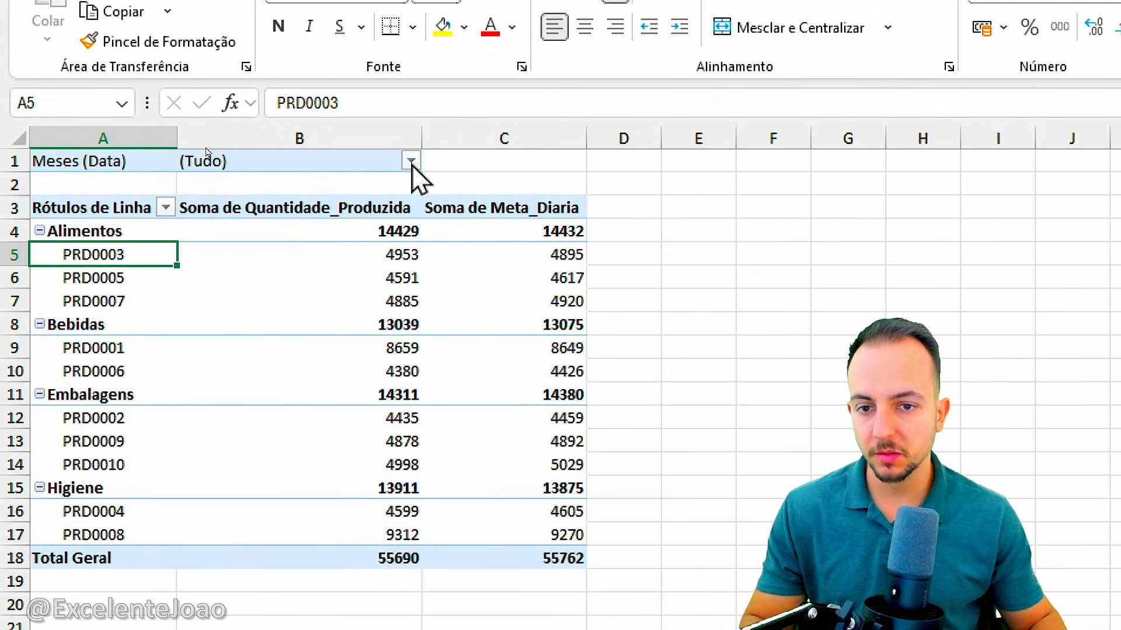
{"action": "left_click", "coordinate": [412, 161]}
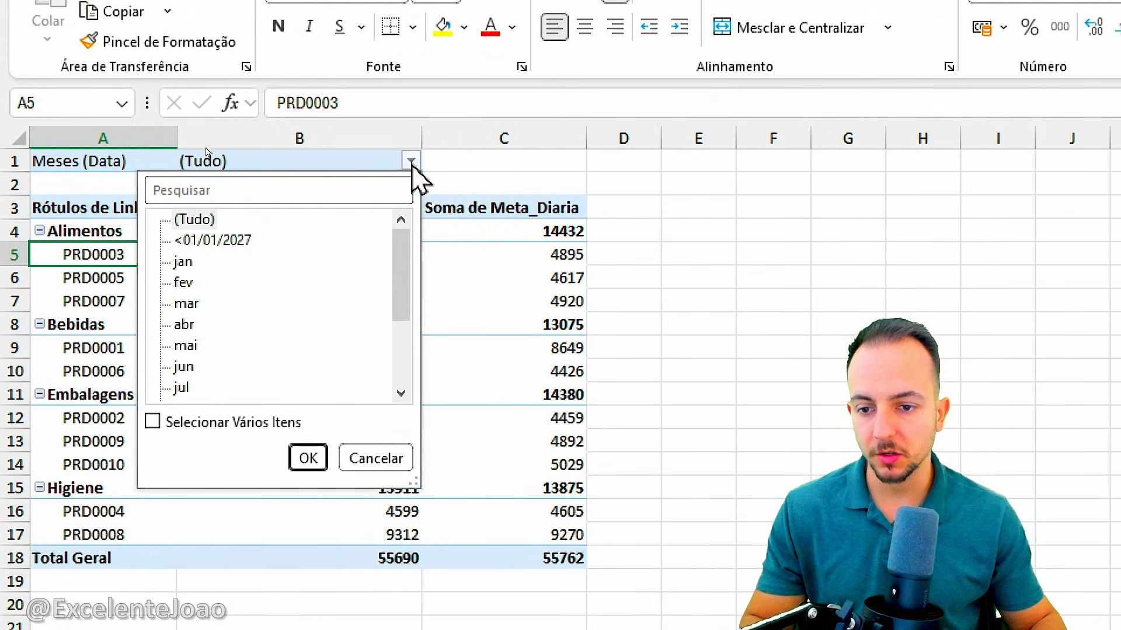
{"action": "left_click", "coordinate": [185, 304]}
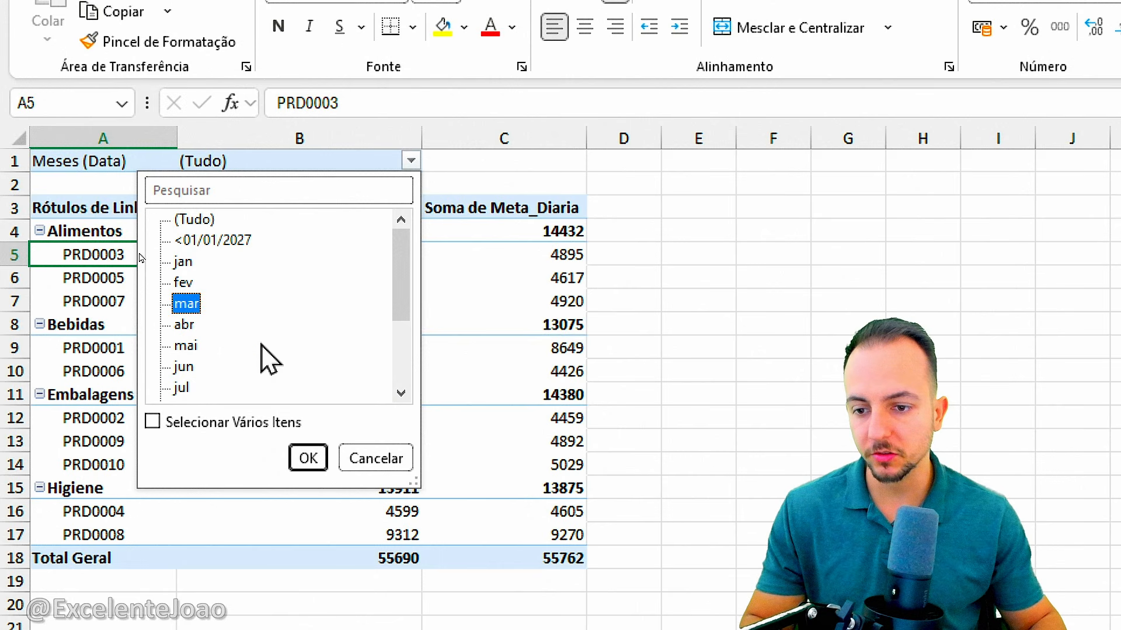
{"action": "left_click", "coordinate": [308, 458]}
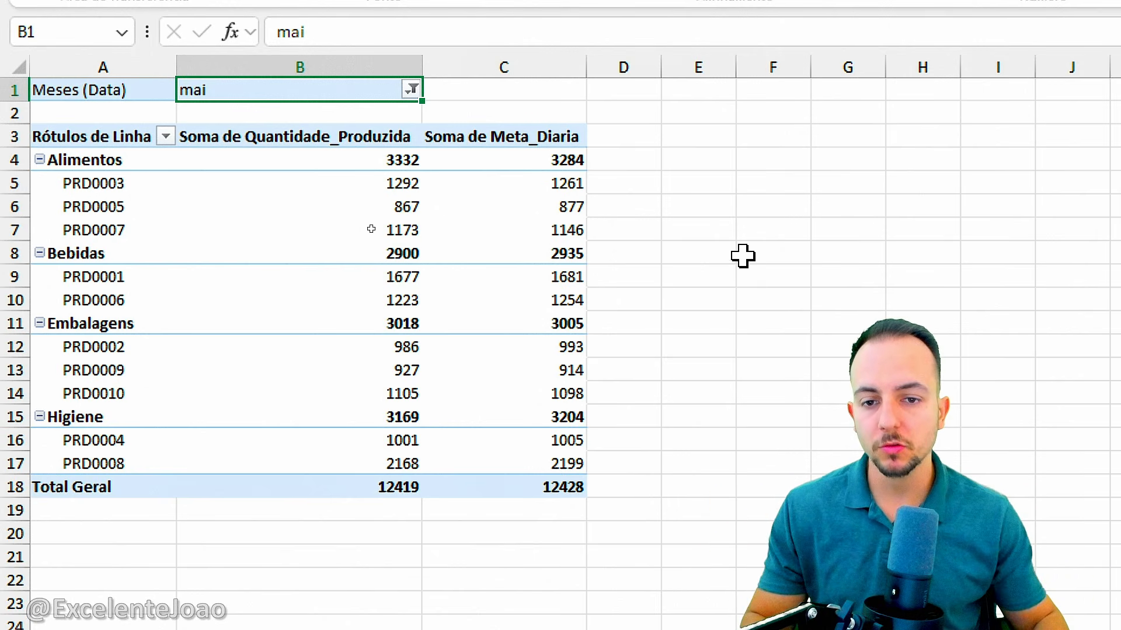
Step: Resize column B and turn off the pivot table option "Ajustar automaticamente a largura das colunas ao atualizar"
{"action": "left_click_drag", "start_coordinate": [421, 65], "coordinate": [486, 68]}
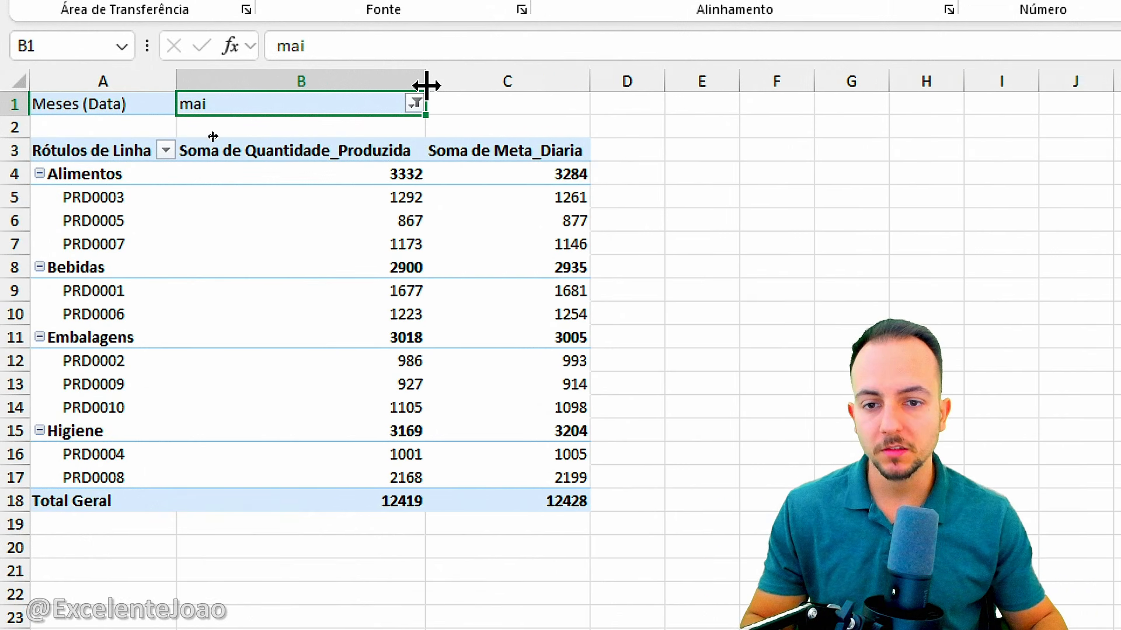
{"action": "double_click", "coordinate": [487, 82]}
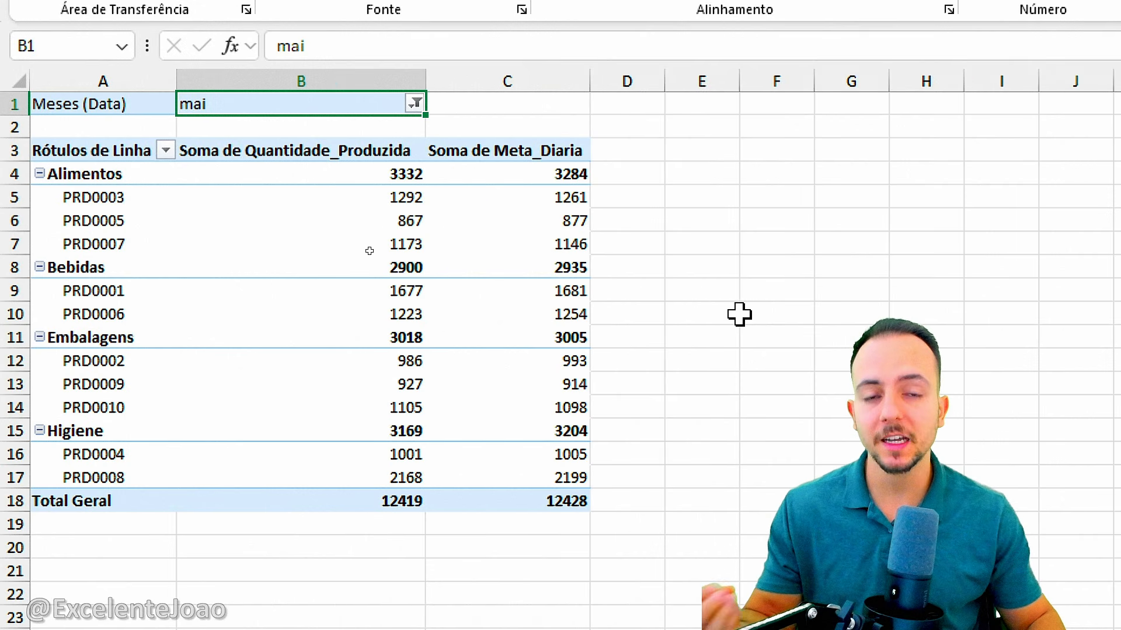
{"action": "right_click", "coordinate": [306, 242]}
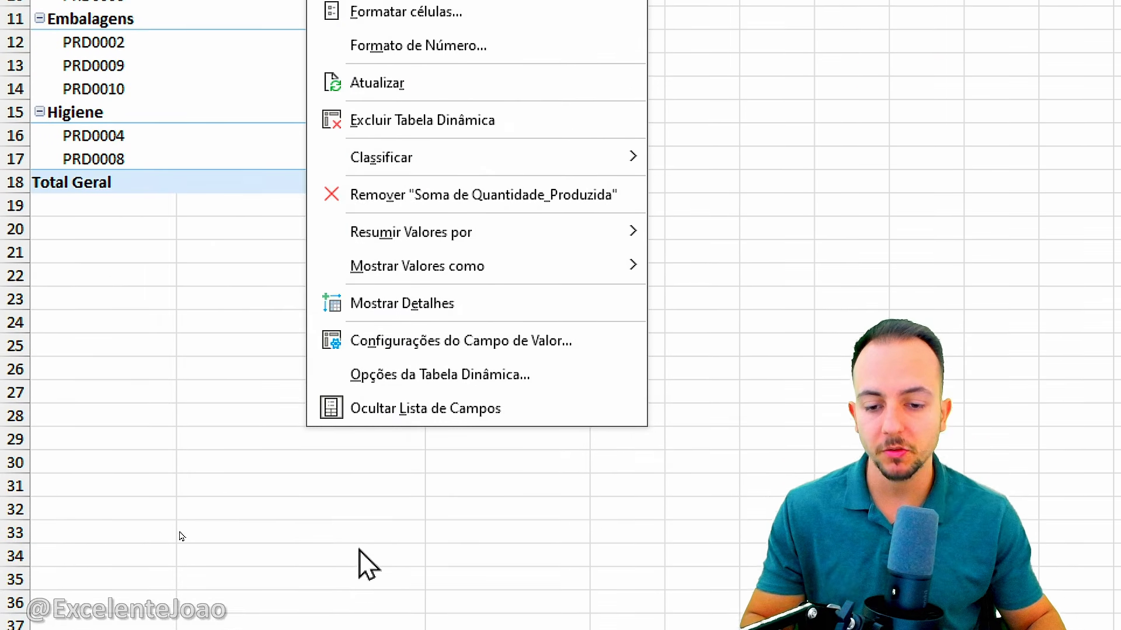
{"action": "left_click", "coordinate": [454, 332]}
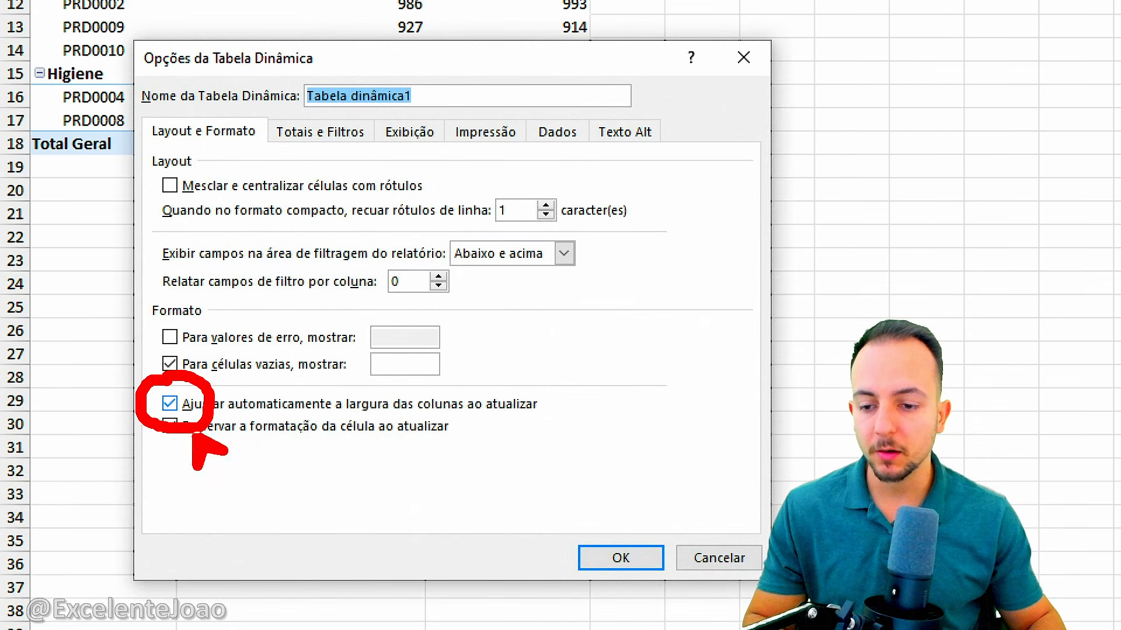
{"action": "left_click", "coordinate": [207, 404]}
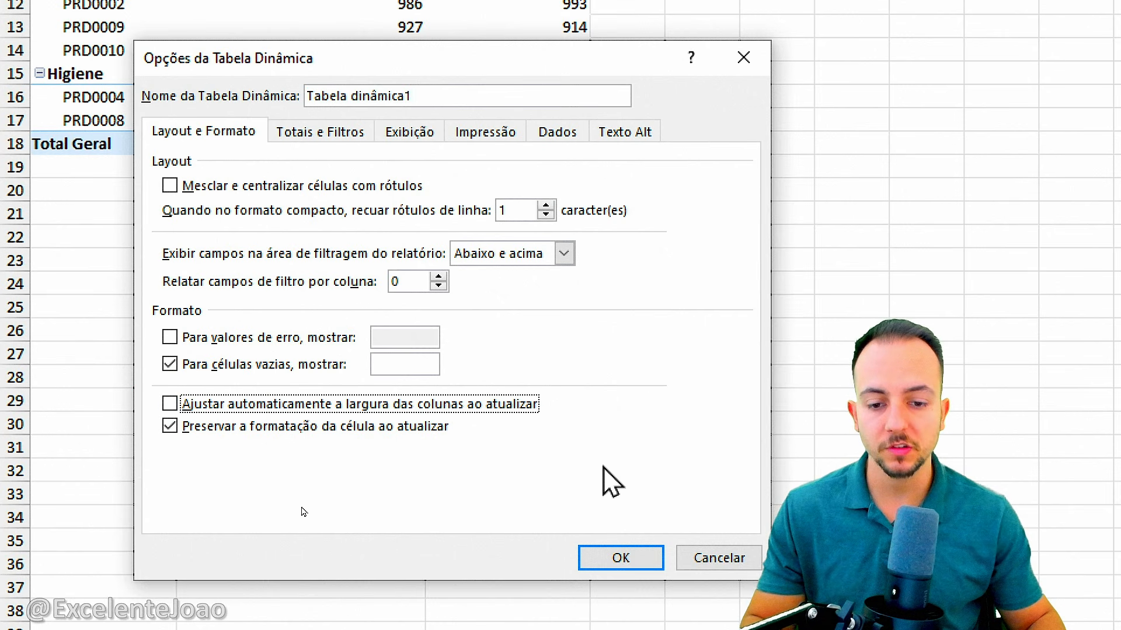
{"action": "left_click", "coordinate": [621, 557]}
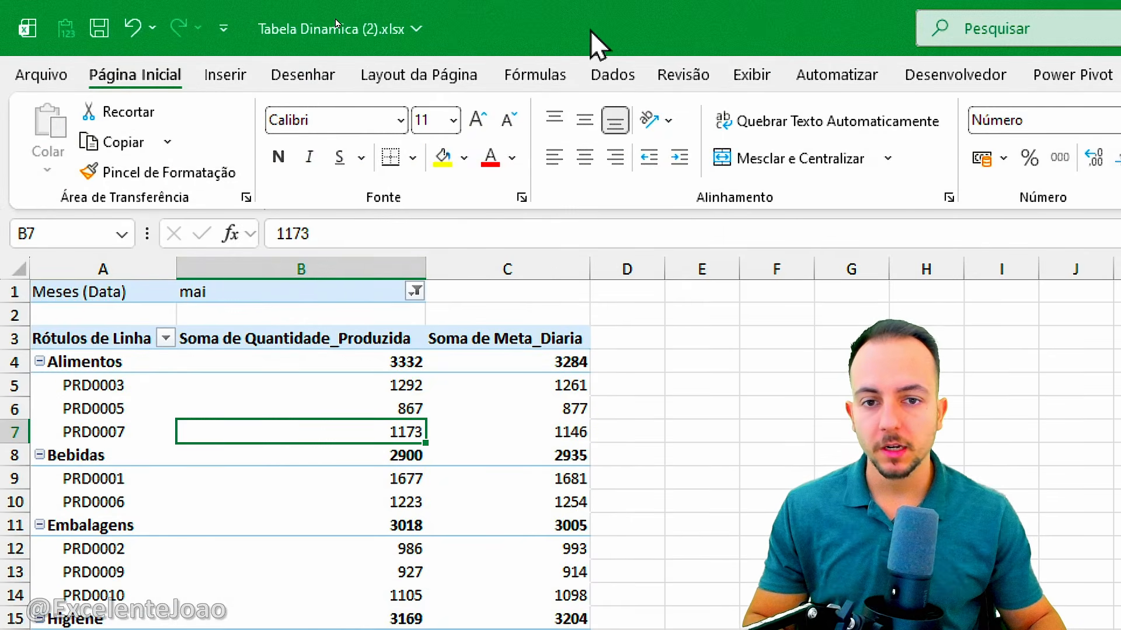
Step: Hide the gridlines on the pivot table worksheet and select the row labels header in cell A3
{"action": "left_click", "coordinate": [500, 76]}
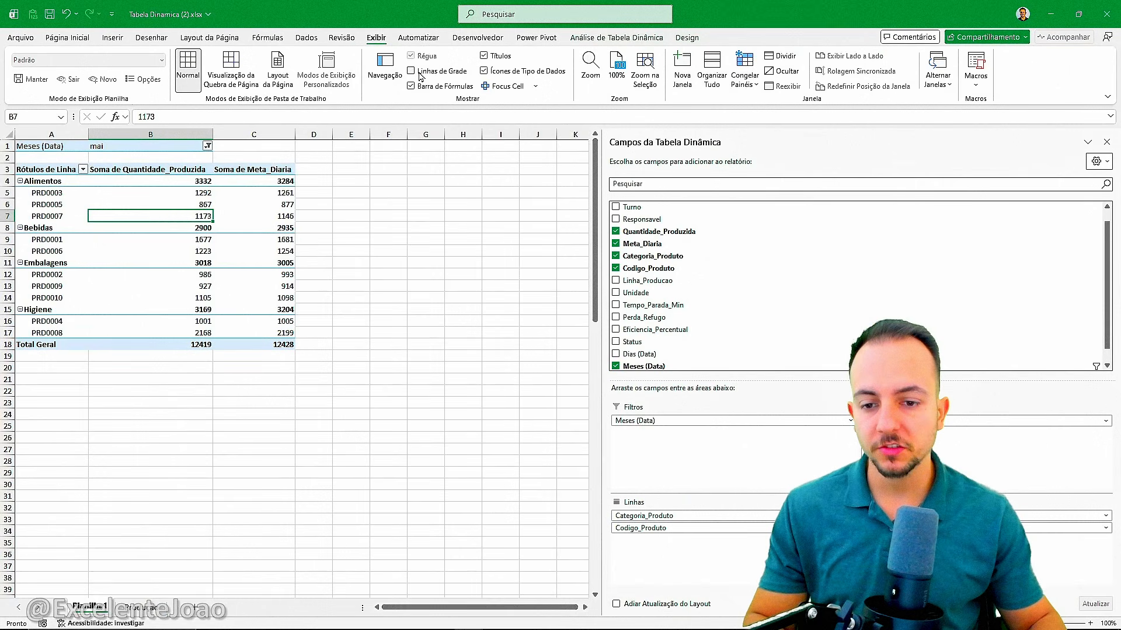
{"action": "left_click", "coordinate": [419, 74]}
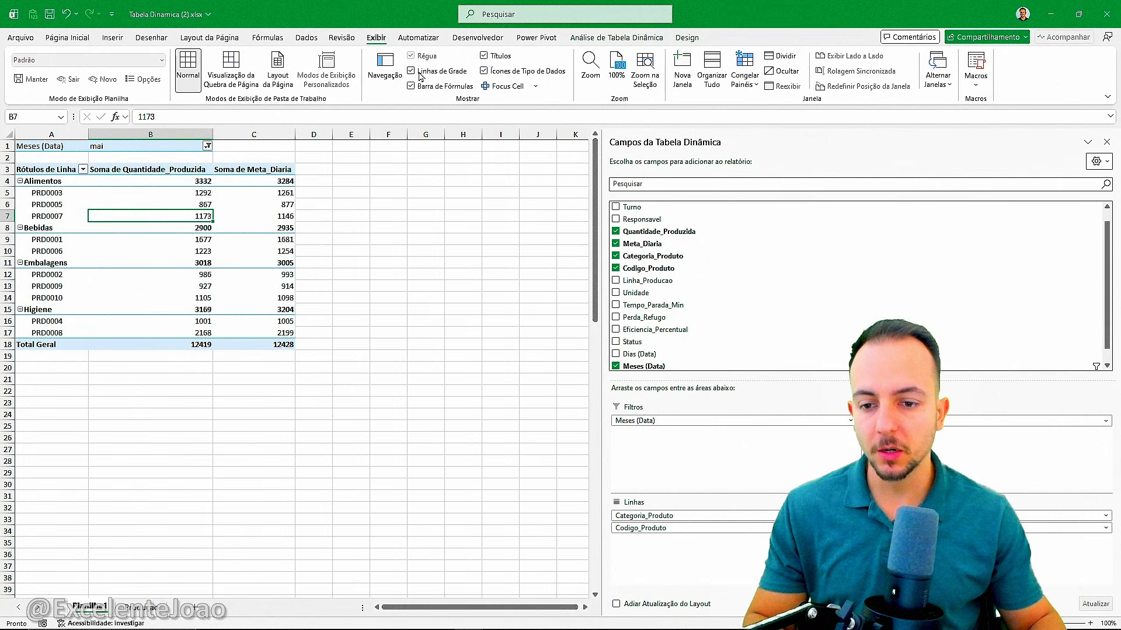
{"action": "left_click", "coordinate": [419, 74]}
{"action": "left_click_drag", "start_coordinate": [420, 231], "coordinate": [421, 320]}
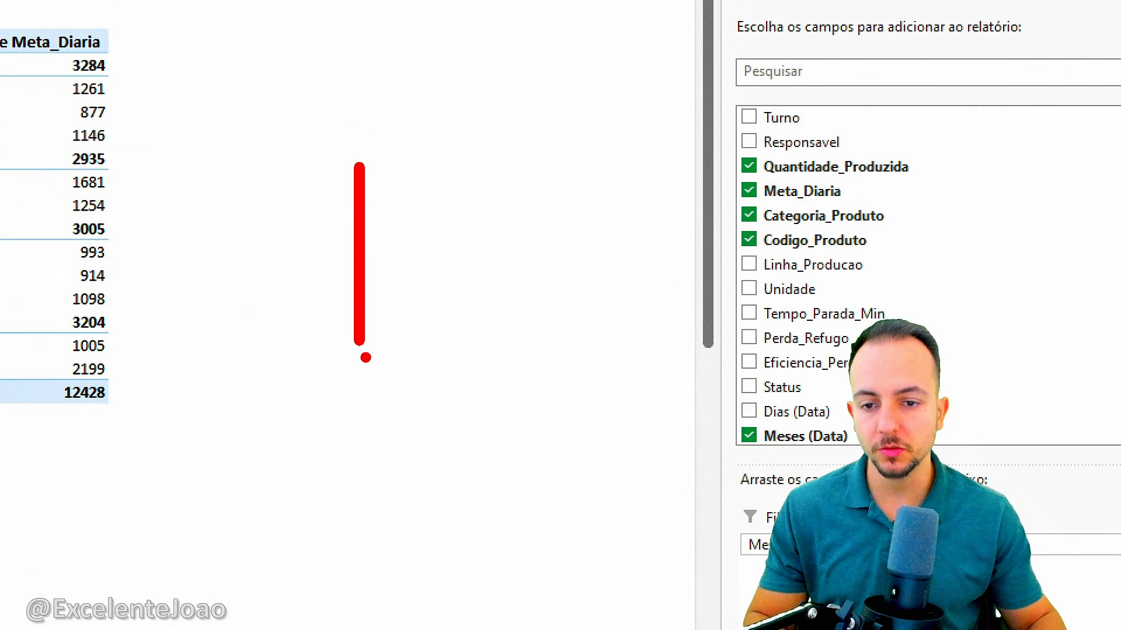
{"action": "left_click_drag", "start_coordinate": [454, 223], "coordinate": [453, 343]}
{"action": "left_click_drag", "start_coordinate": [377, 301], "coordinate": [486, 301]}
{"action": "left_click_drag", "start_coordinate": [377, 275], "coordinate": [451, 276]}
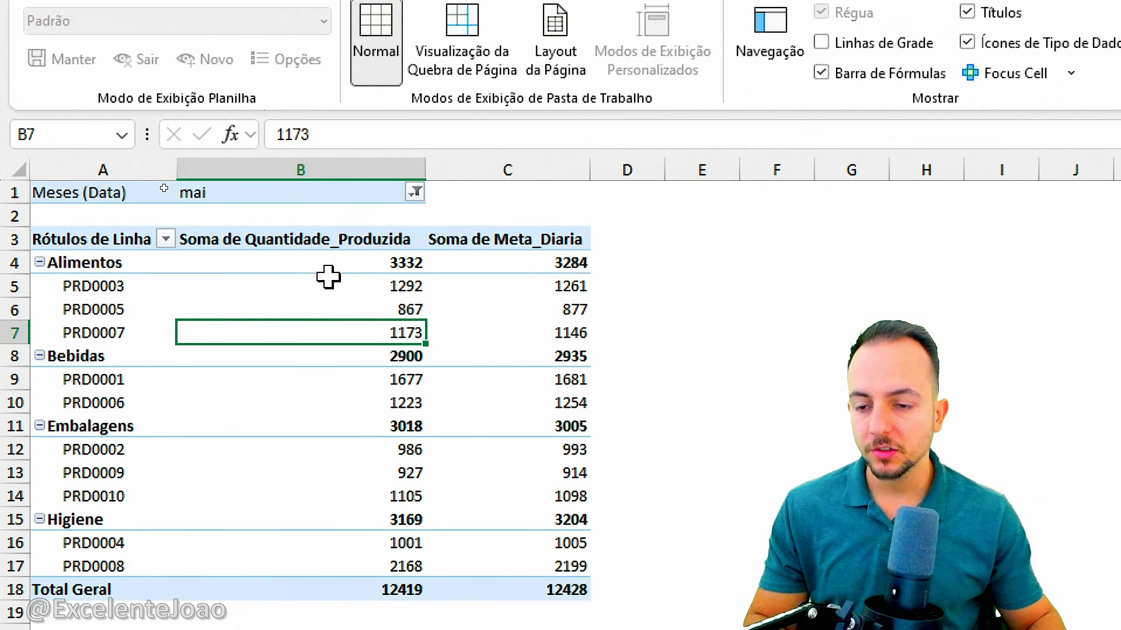
{"action": "left_click", "coordinate": [119, 237]}
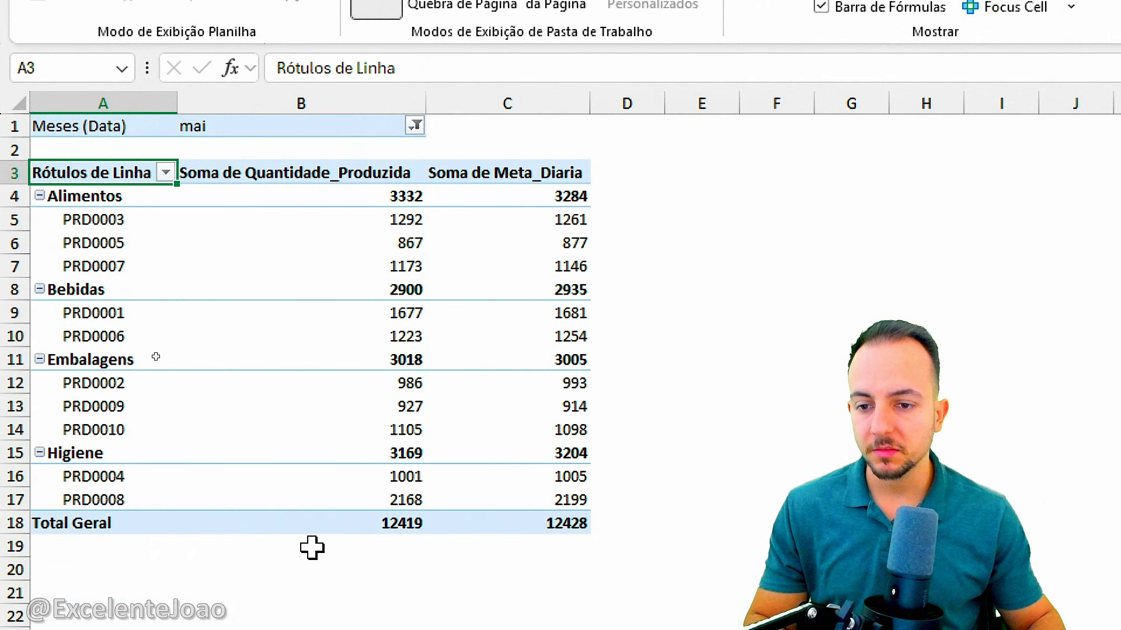
Step: Rename the pivot table headers in row 3 as Categorias, Qtde Produzida and Meta Qtde
{"action": "mouse_move", "coordinate": [13, 139]}
{"action": "left_mouse_down"}
{"action": "mouse_move", "coordinate": [295, 201]}
{"action": "mouse_move", "coordinate": [604, 203]}
{"action": "mouse_move", "coordinate": [709, 247]}
{"action": "left_mouse_up"}
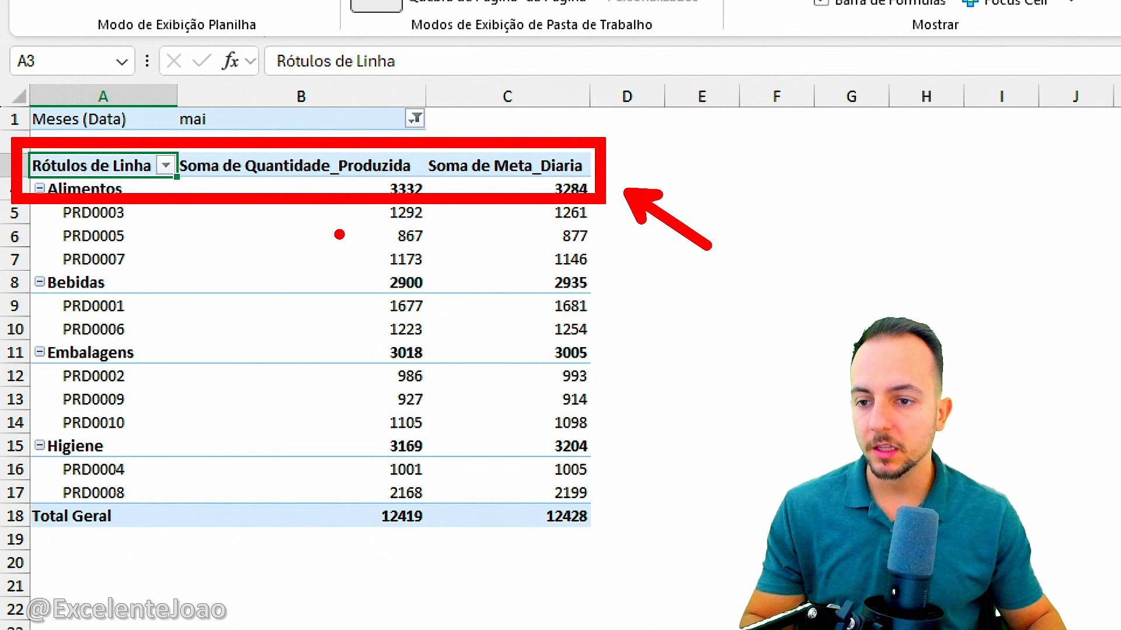
{"action": "key", "text": "Escape"}
{"action": "type", "text": "Ca"}
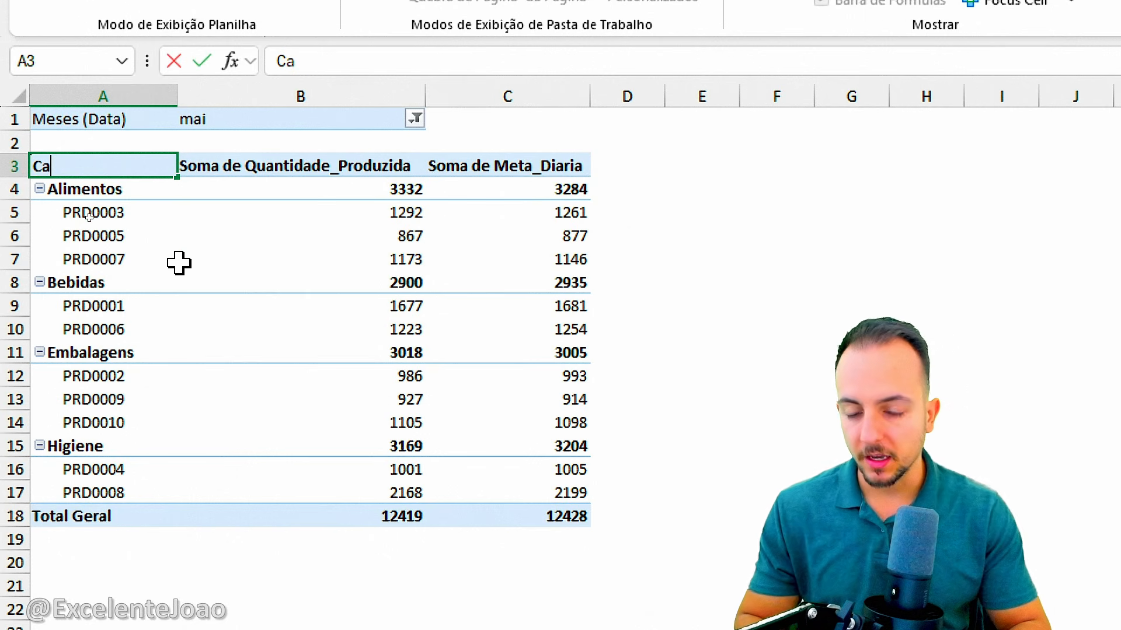
{"action": "type", "text": "tegorias"}
{"action": "key", "text": "Tab"}
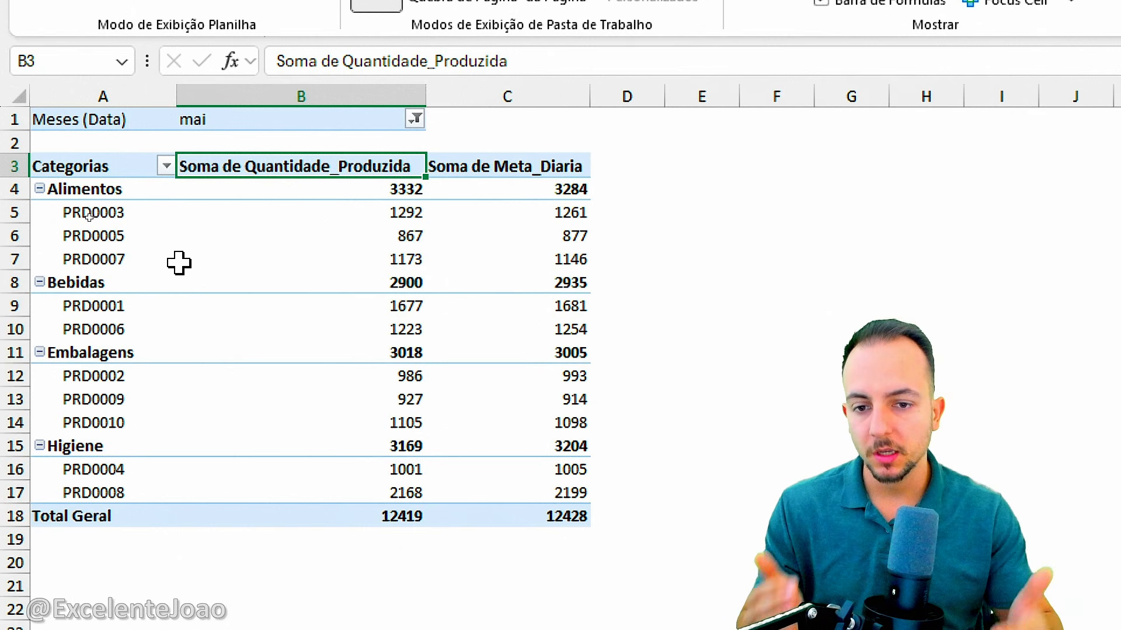
{"action": "type", "text": "Qtde Produzida"}
{"action": "key", "text": "Tab"}
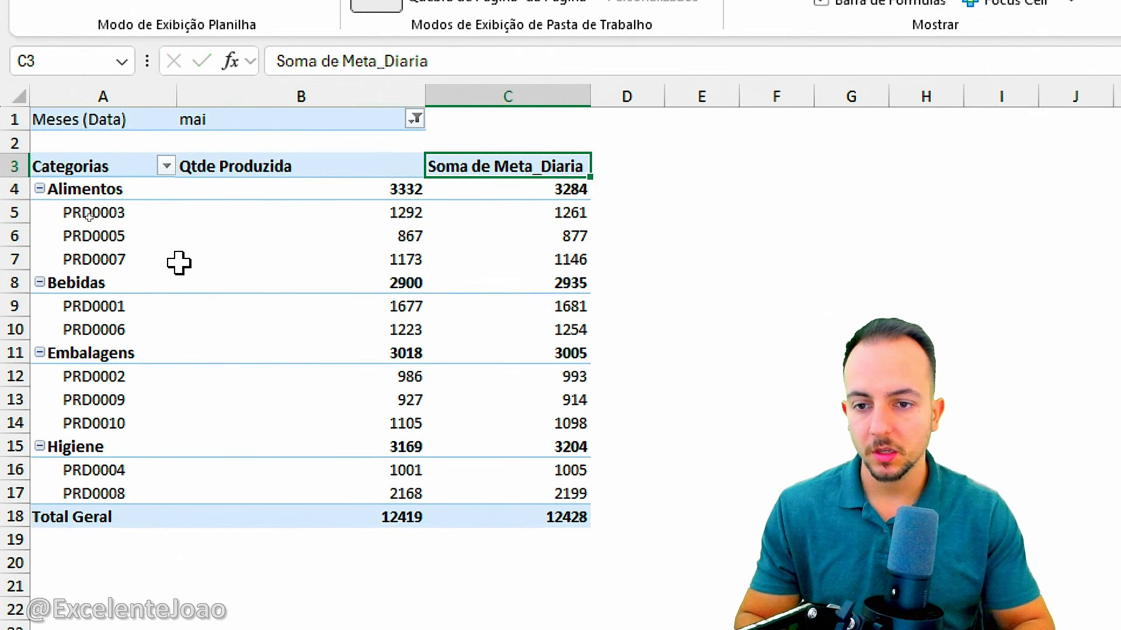
{"action": "type", "text": "Me"}
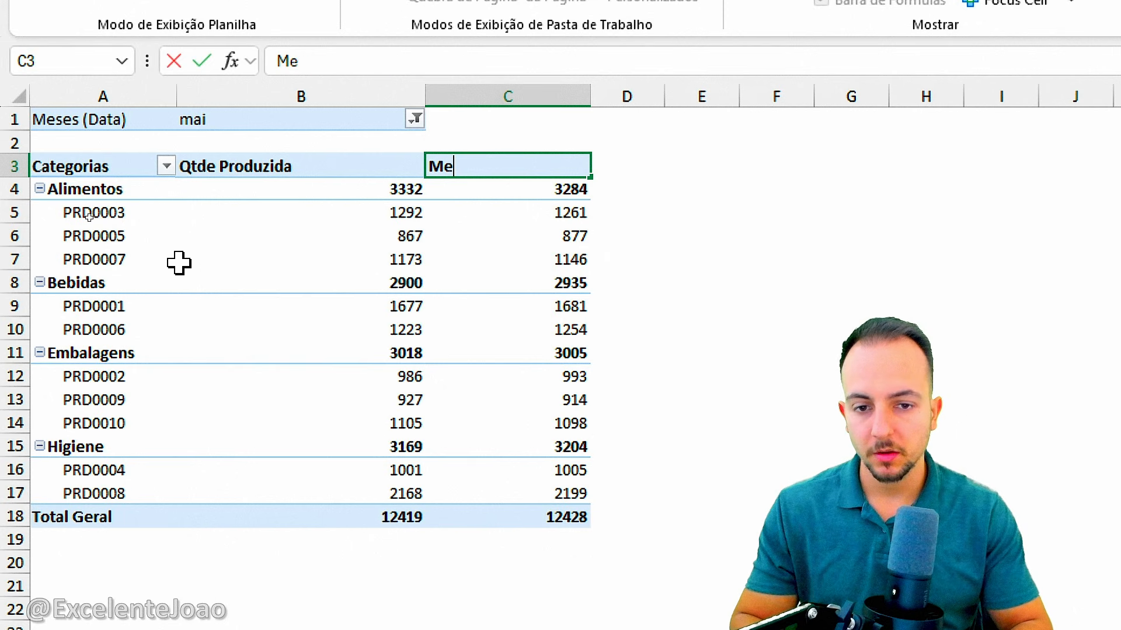
{"action": "type", "text": "ta Qtde"}
{"action": "key", "text": "Return"}
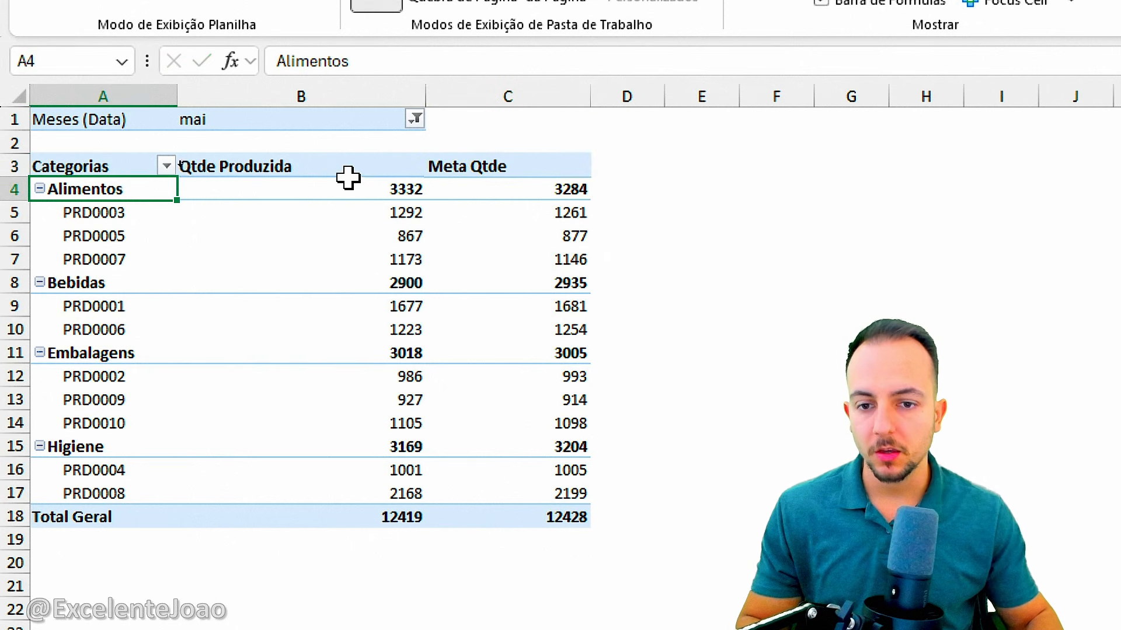
Step: Narrow columns B and C to fit their new headers and widen column A slightly
{"action": "left_click_drag", "start_coordinate": [423, 96], "coordinate": [306, 100]}
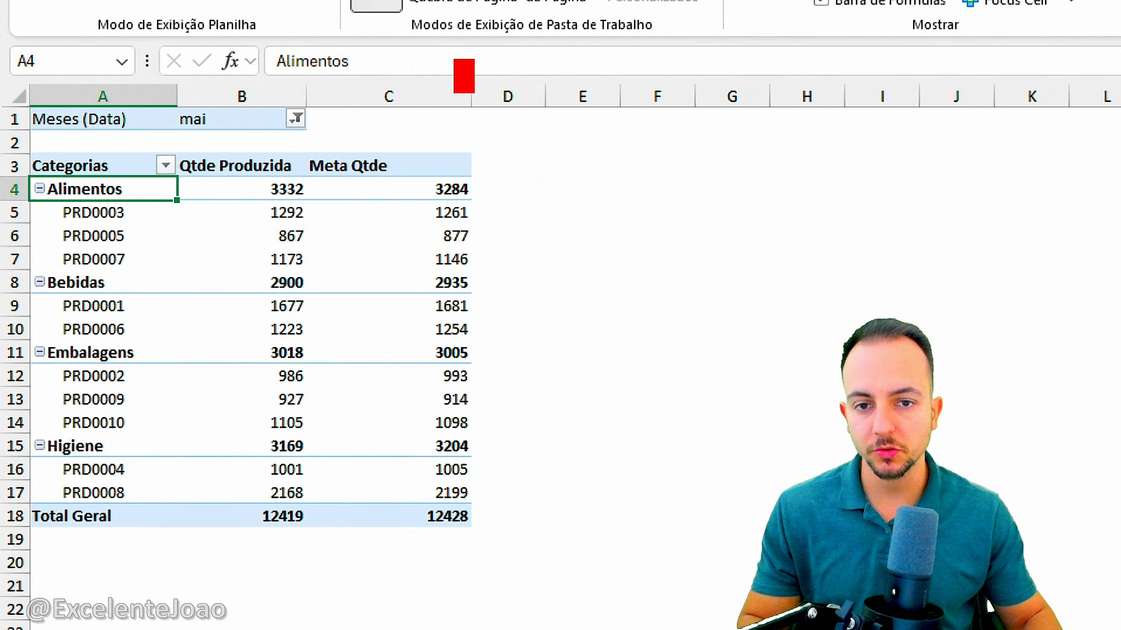
{"action": "left_click_drag", "start_coordinate": [473, 103], "coordinate": [405, 100]}
{"action": "left_click_drag", "start_coordinate": [177, 95], "coordinate": [188, 95]}
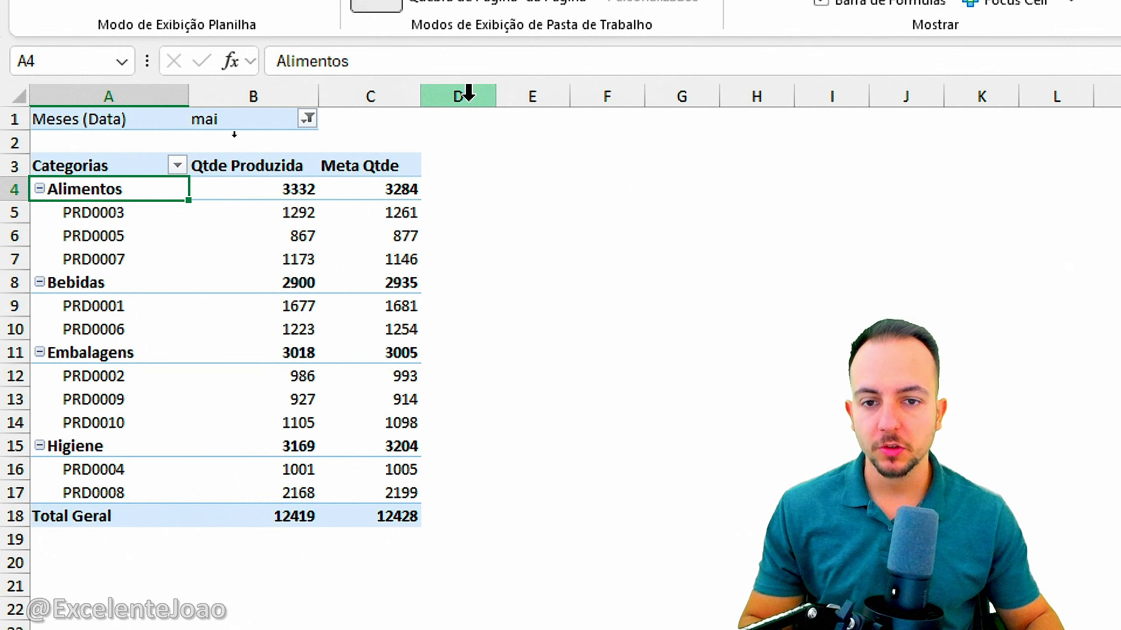
{"action": "left_click", "coordinate": [468, 93]}
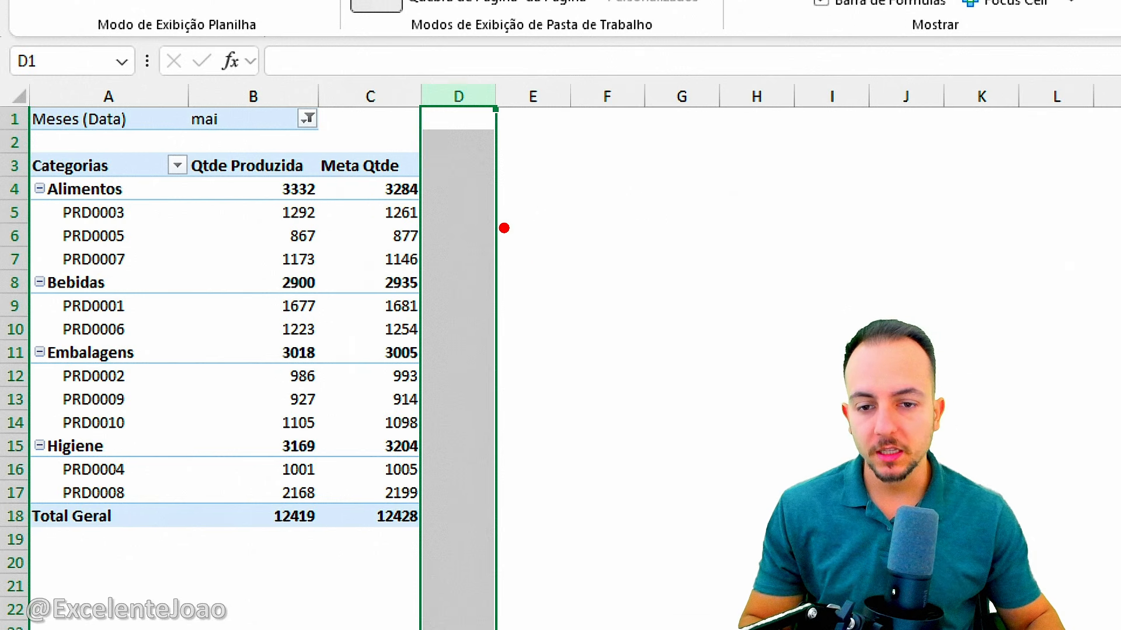
{"action": "left_click_drag", "start_coordinate": [539, 251], "coordinate": [615, 225]}
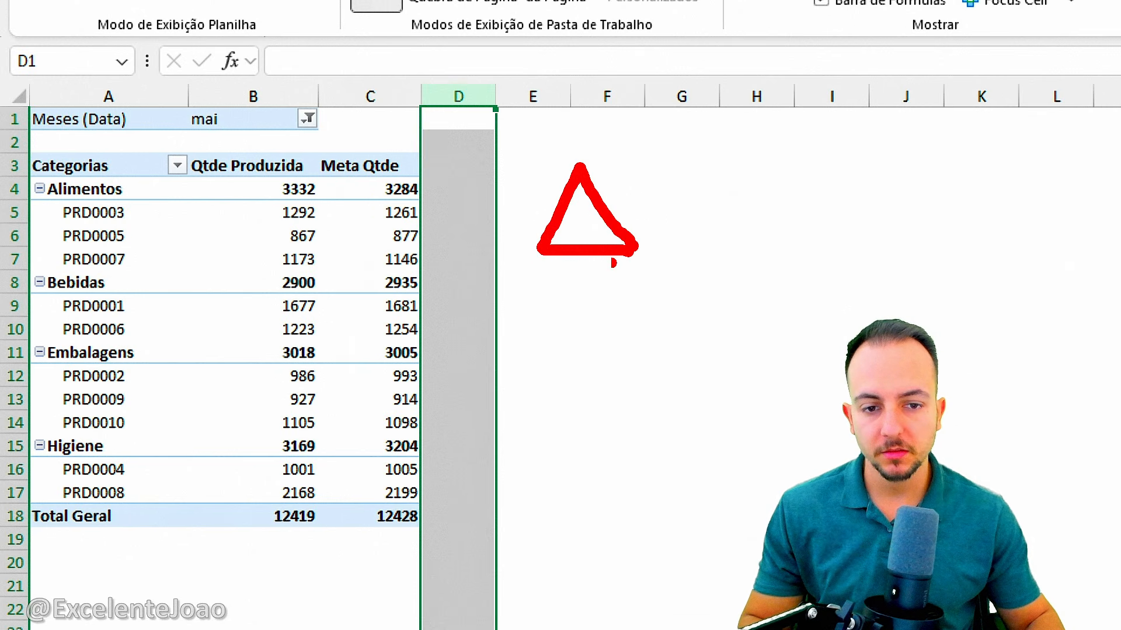
{"action": "left_click_drag", "start_coordinate": [537, 283], "coordinate": [644, 282]}
{"action": "left_click_drag", "start_coordinate": [563, 329], "coordinate": [638, 275]}
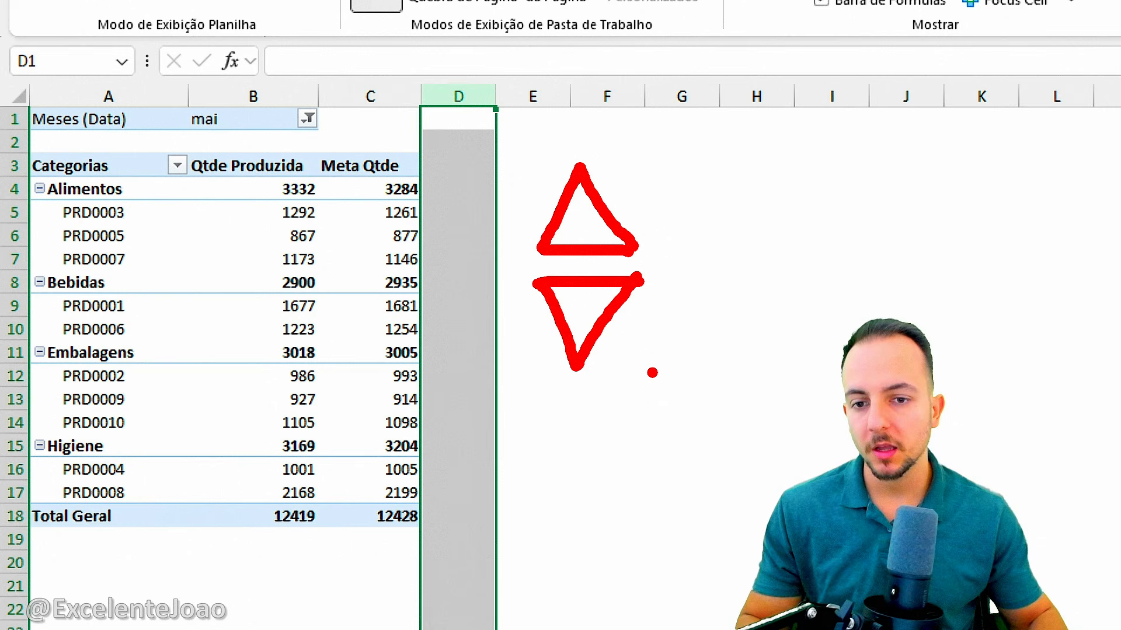
{"action": "key", "text": "Escape"}
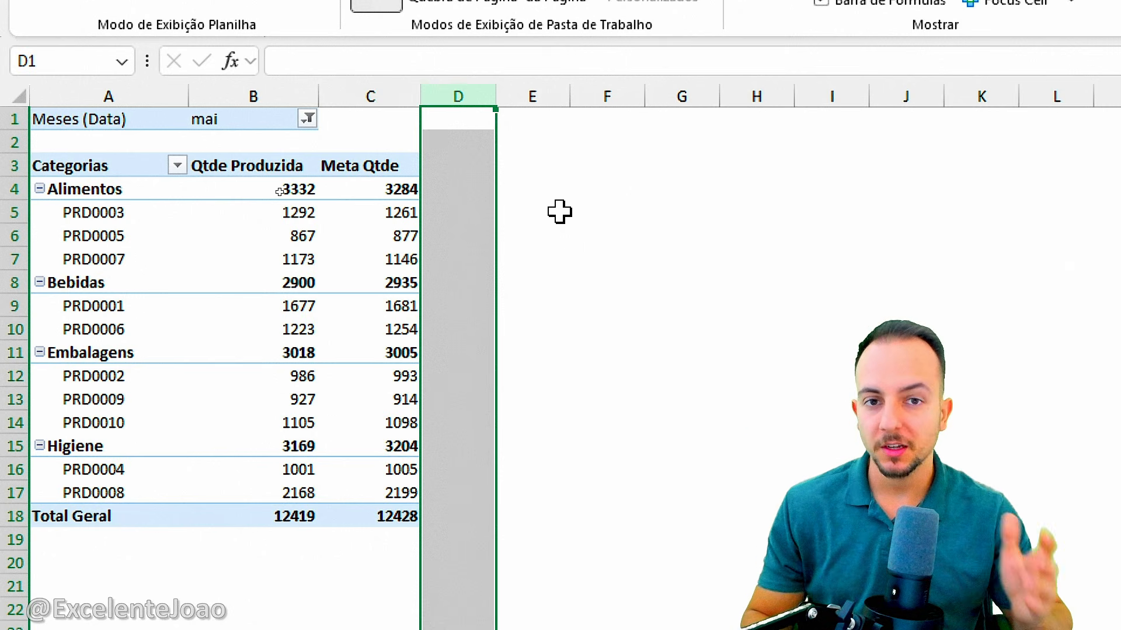
Step: Start a new calculated field for the pivot table and name it Eficiencia
{"action": "left_click", "coordinate": [345, 231]}
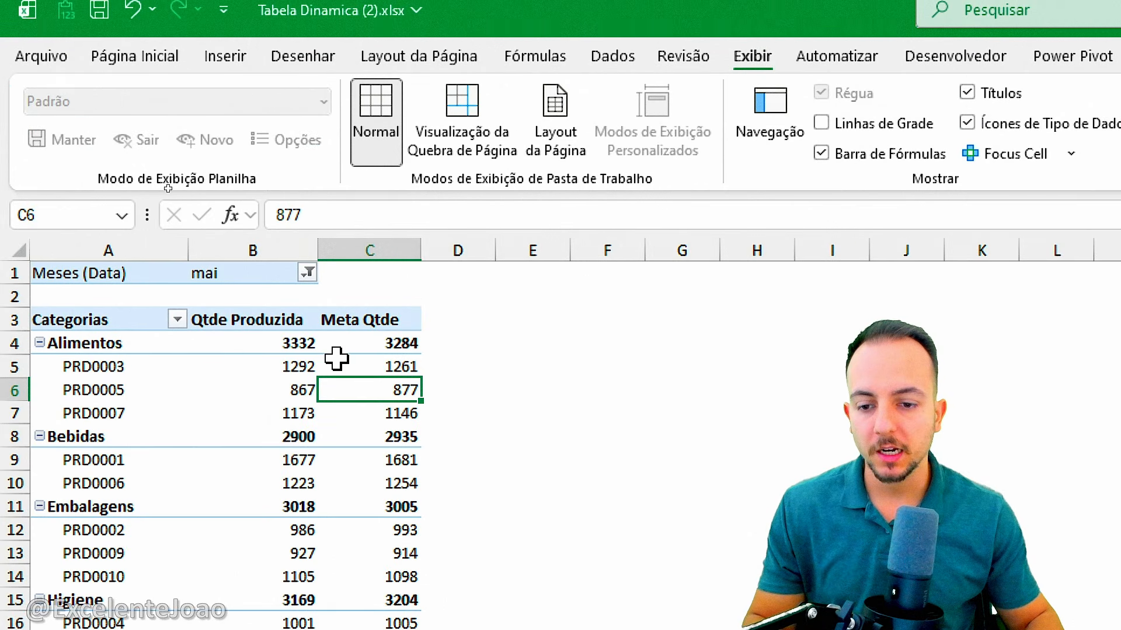
{"action": "left_click", "coordinate": [342, 212]}
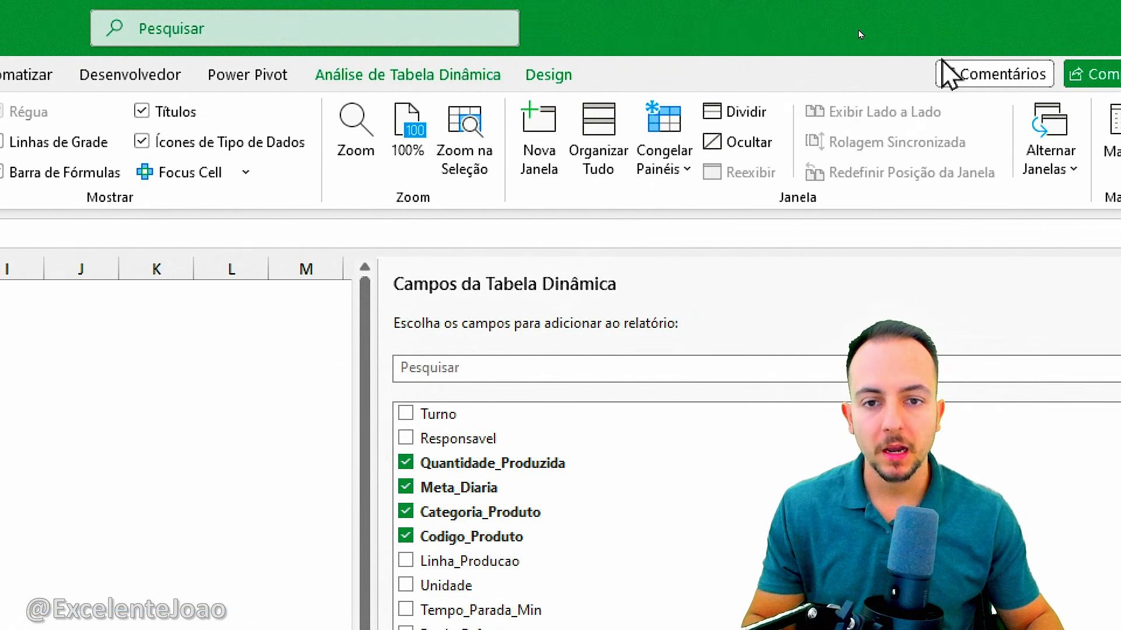
{"action": "left_click", "coordinate": [458, 82]}
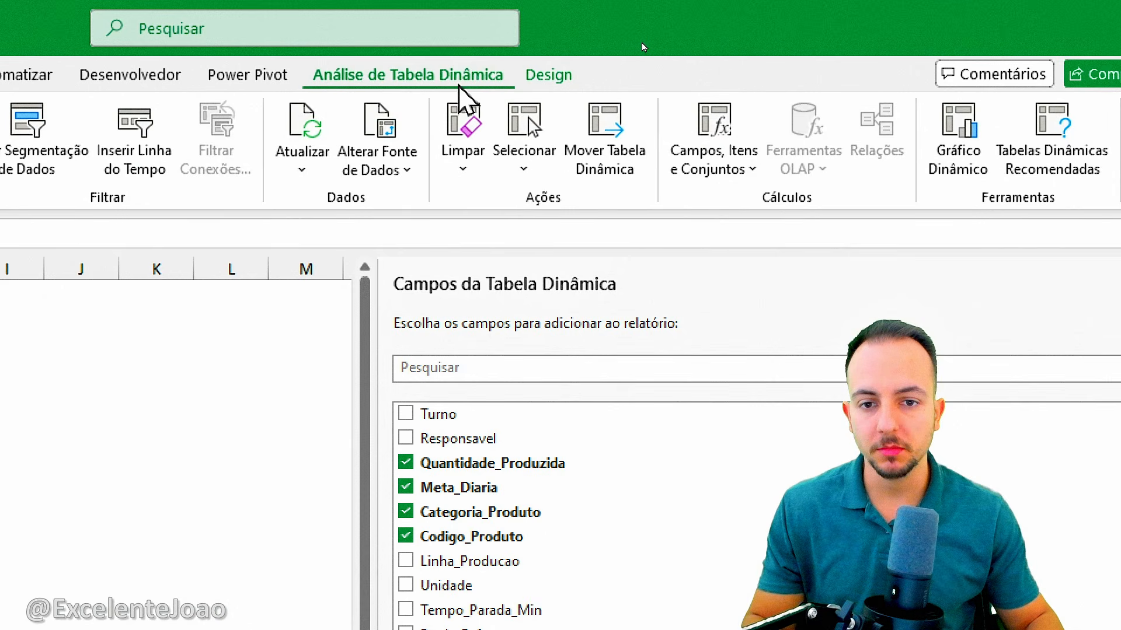
{"action": "left_click", "coordinate": [749, 178]}
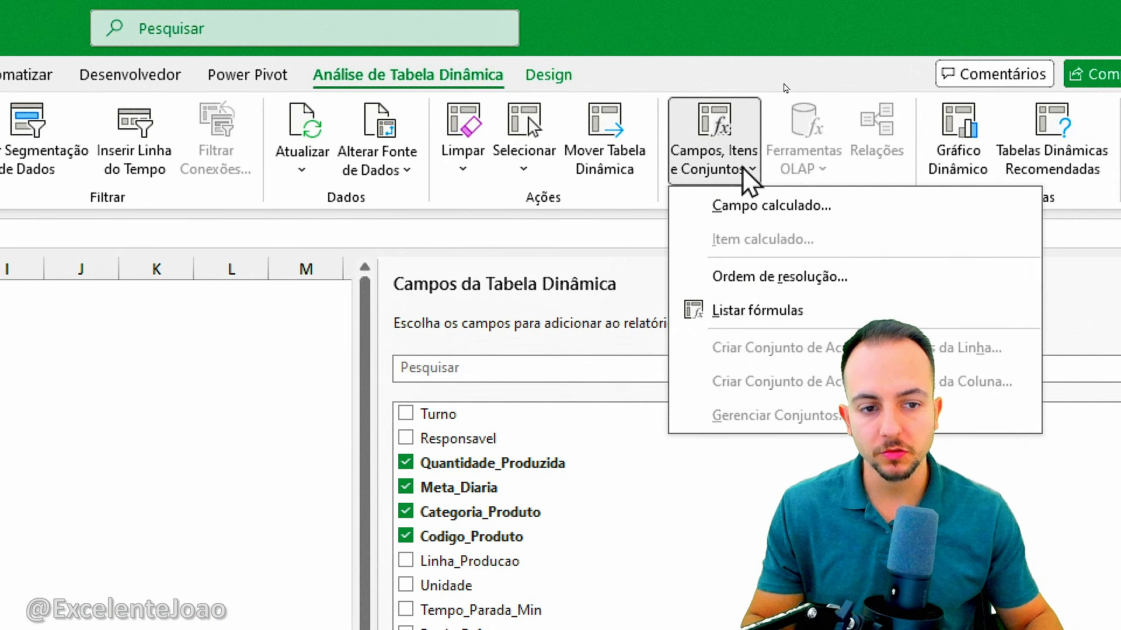
{"action": "left_click", "coordinate": [746, 211]}
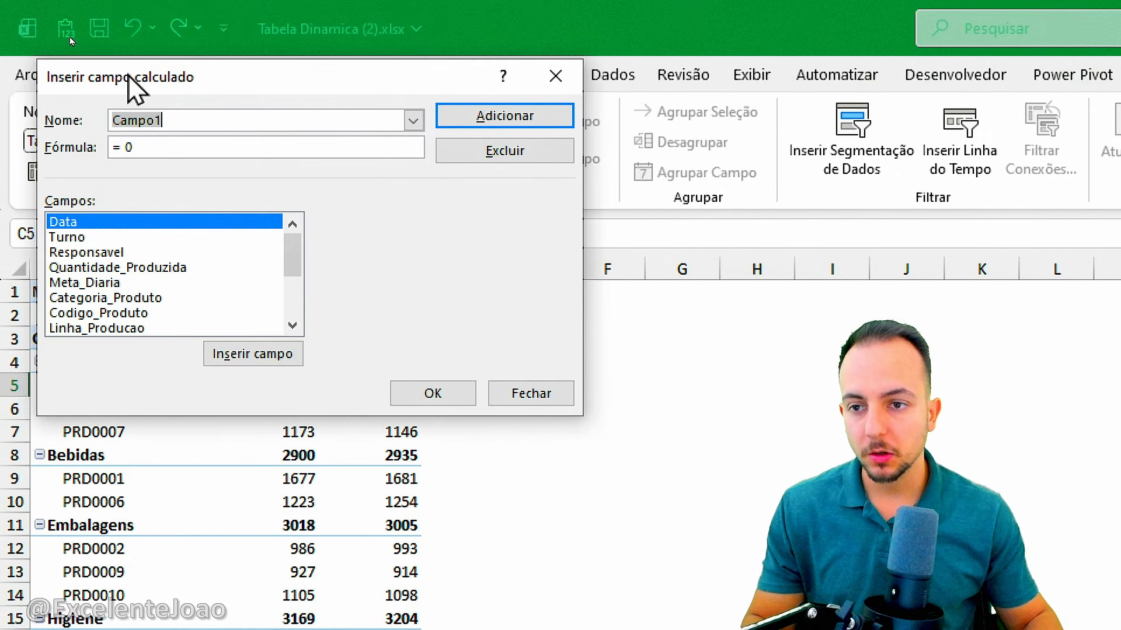
{"action": "left_click_drag", "start_coordinate": [134, 86], "coordinate": [546, 327]}
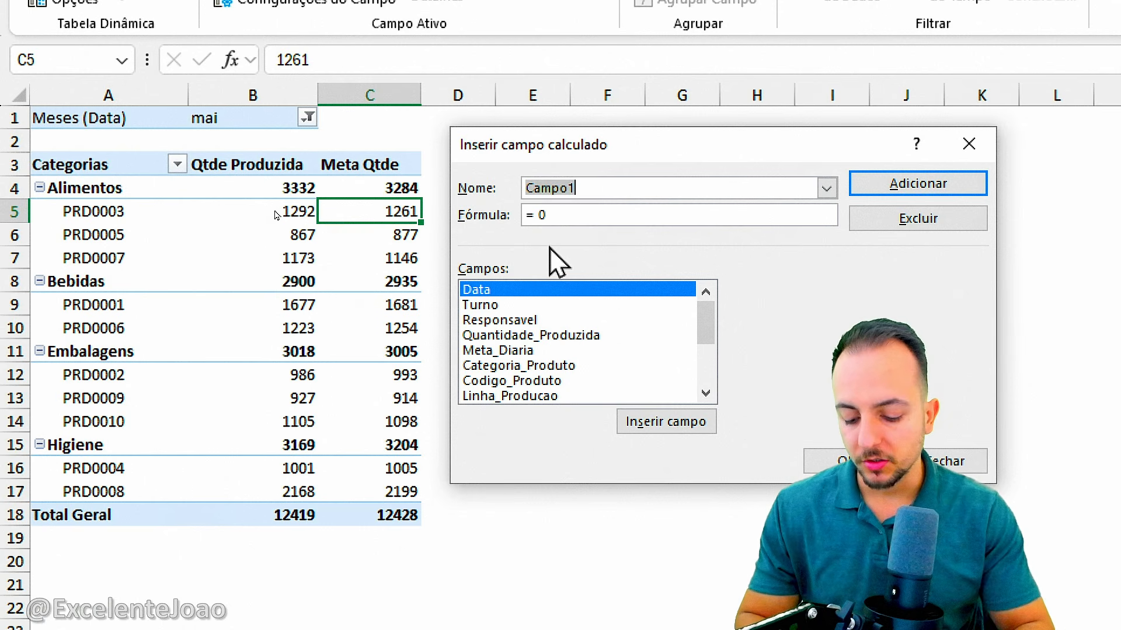
{"action": "type", "text": "Eficienci"}
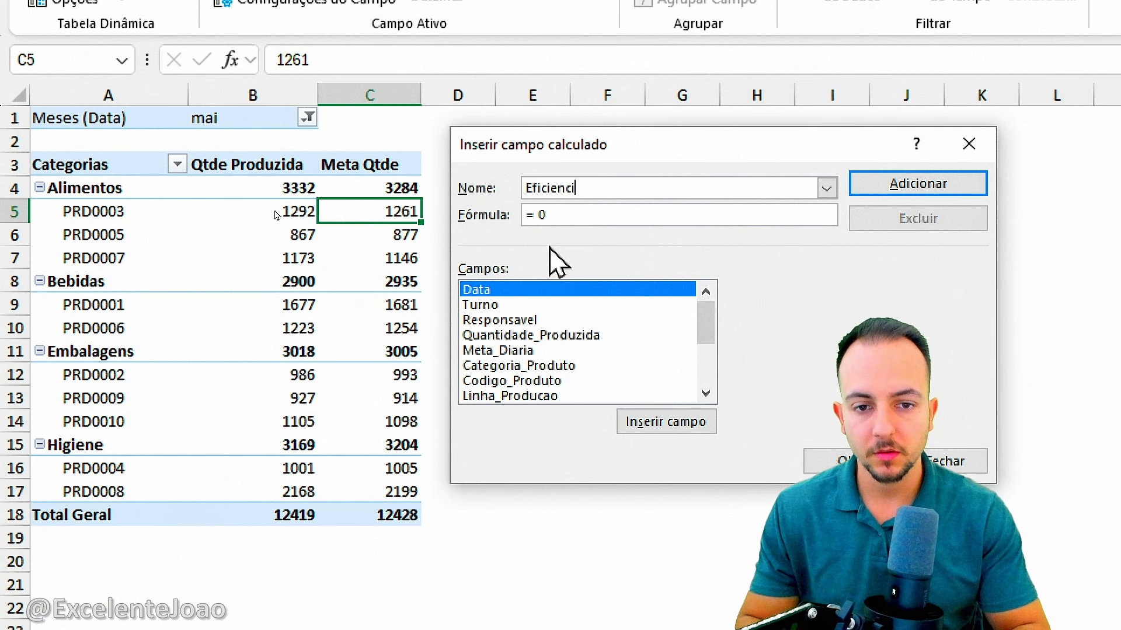
{"action": "type", "text": "a"}
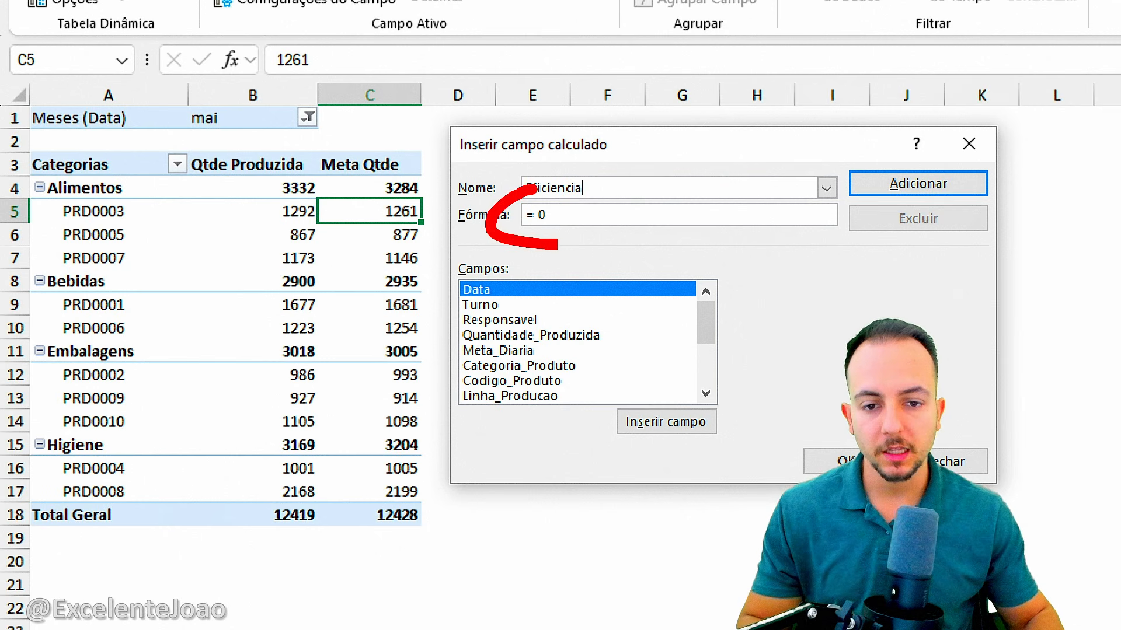
Step: Set the calculated field's formula to =Quantidade_Produzida- Meta_Diaria using the listed fields
{"action": "left_click", "coordinate": [544, 215]}
{"action": "key", "text": "BackSpace"}
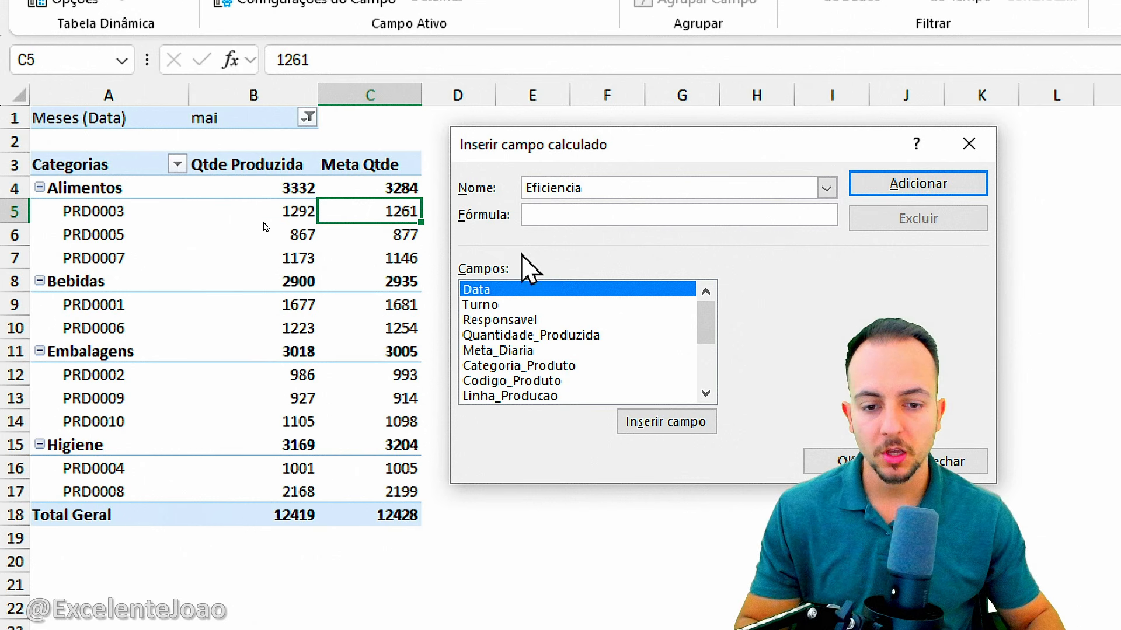
{"action": "left_click", "coordinate": [544, 340]}
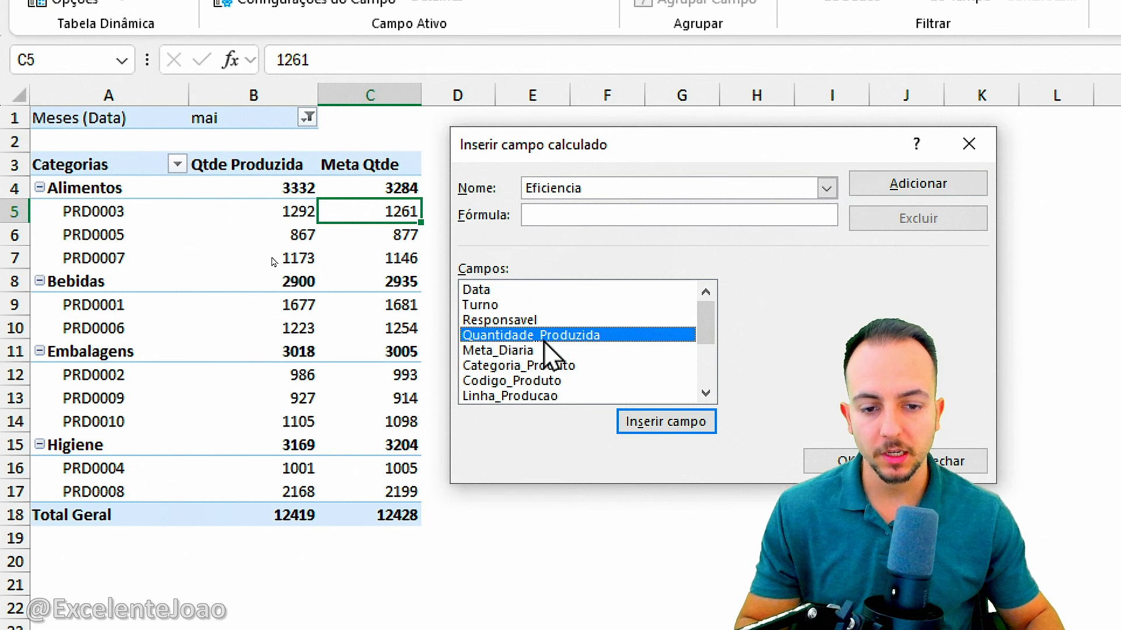
{"action": "left_click", "coordinate": [653, 418]}
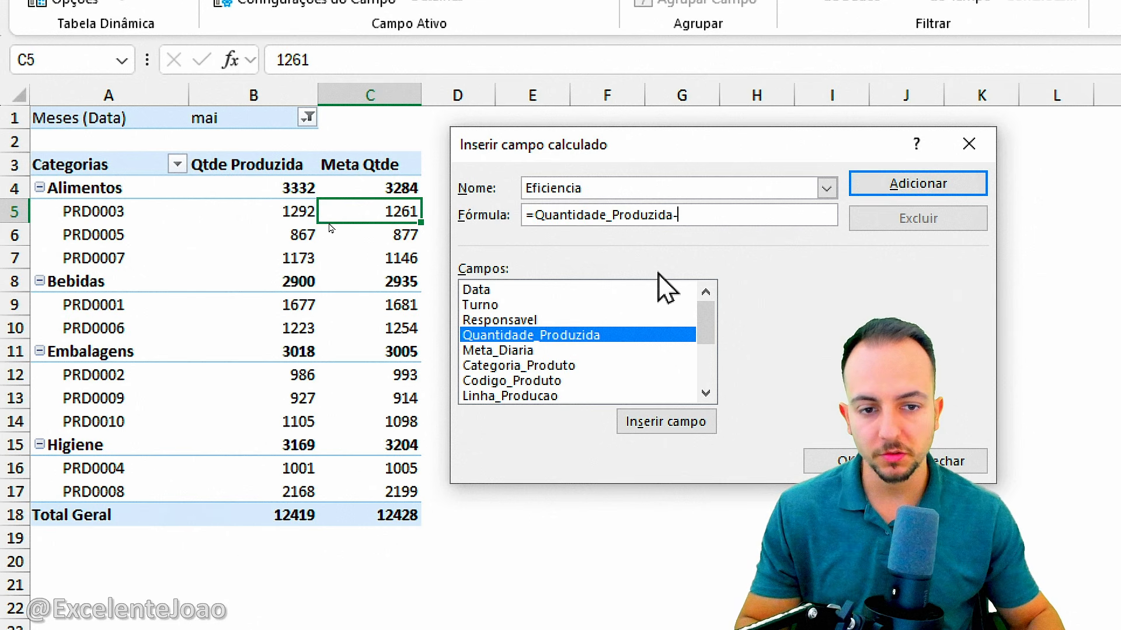
{"action": "left_click", "coordinate": [511, 353]}
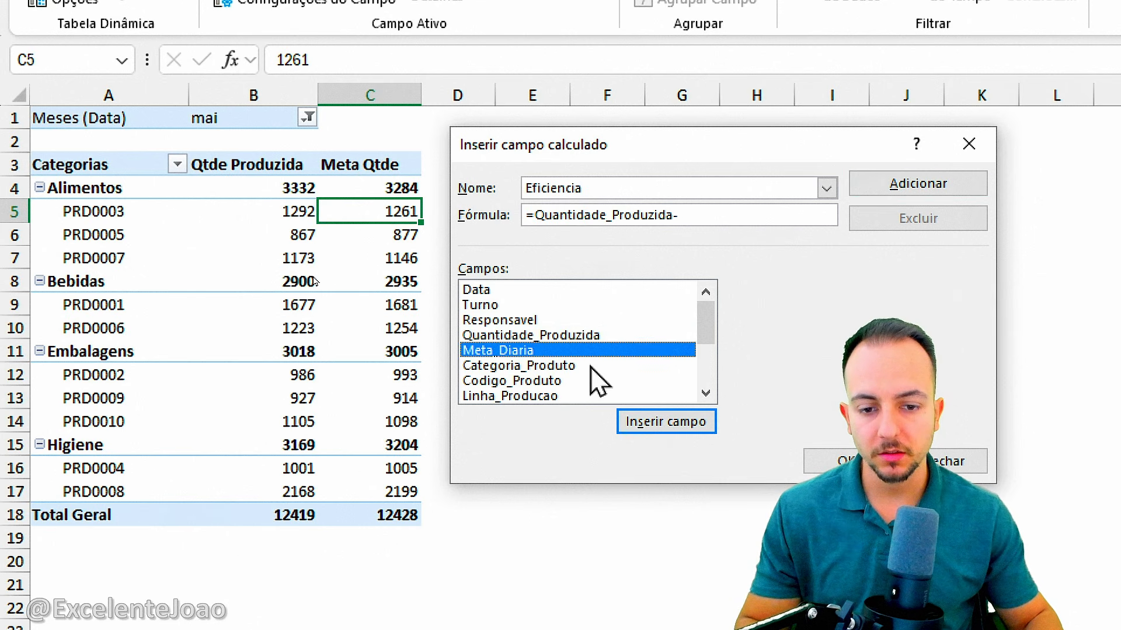
{"action": "left_click", "coordinate": [685, 423]}
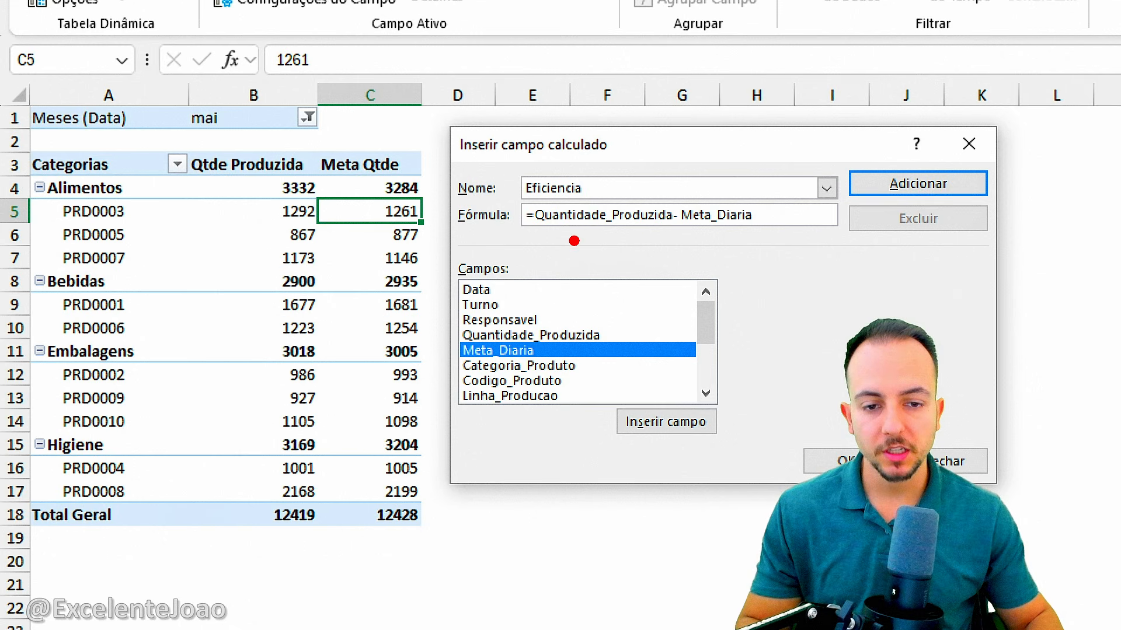
{"action": "mouse_move", "coordinate": [557, 241]}
{"action": "left_mouse_down"}
{"action": "mouse_move", "coordinate": [534, 257]}
{"action": "mouse_move", "coordinate": [578, 246]}
{"action": "mouse_move", "coordinate": [636, 257]}
{"action": "left_mouse_up"}
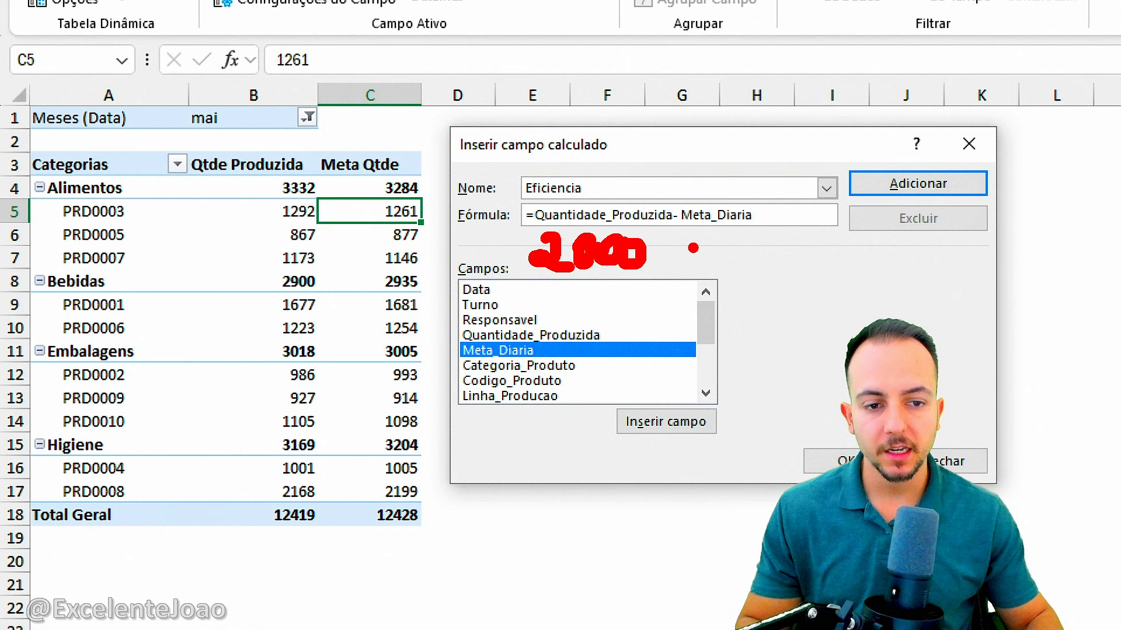
{"action": "mouse_move", "coordinate": [696, 233]}
{"action": "left_mouse_down"}
{"action": "mouse_move", "coordinate": [682, 271]}
{"action": "mouse_move", "coordinate": [723, 242]}
{"action": "mouse_move", "coordinate": [727, 272]}
{"action": "mouse_move", "coordinate": [752, 241]}
{"action": "mouse_move", "coordinate": [783, 257]}
{"action": "left_mouse_up"}
{"action": "left_click_drag", "start_coordinate": [650, 252], "coordinate": [680, 251]}
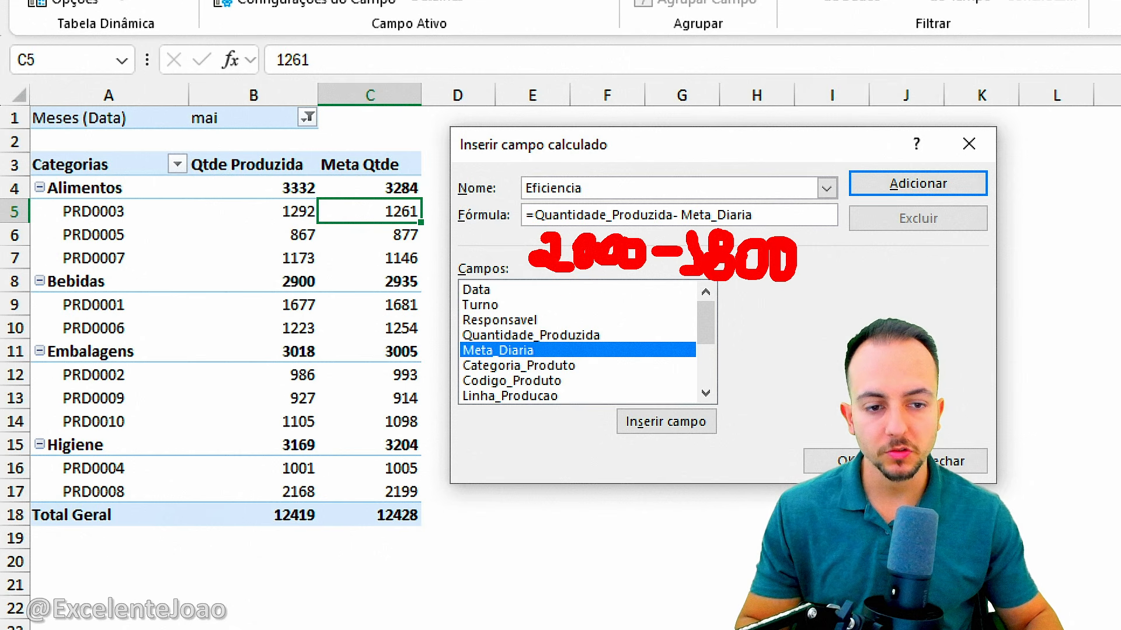
{"action": "mouse_move", "coordinate": [819, 269]}
{"action": "left_mouse_down"}
{"action": "mouse_move", "coordinate": [840, 268]}
{"action": "mouse_move", "coordinate": [839, 252]}
{"action": "mouse_move", "coordinate": [894, 277]}
{"action": "left_mouse_up"}
{"action": "left_click_drag", "start_coordinate": [937, 241], "coordinate": [975, 244]}
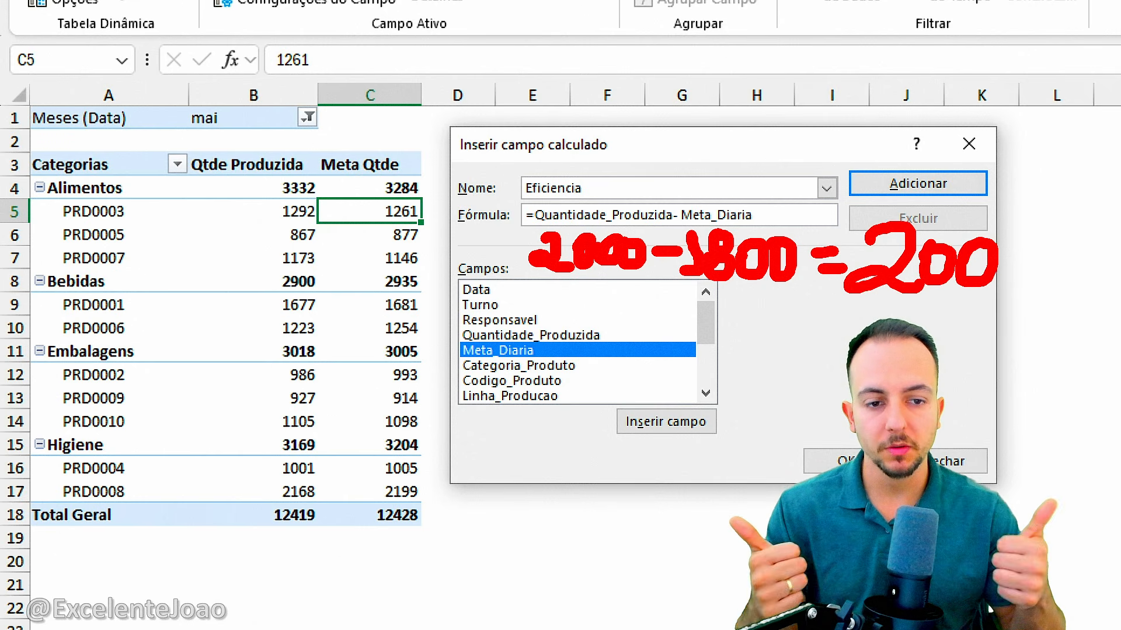
{"action": "key", "text": "Escape"}
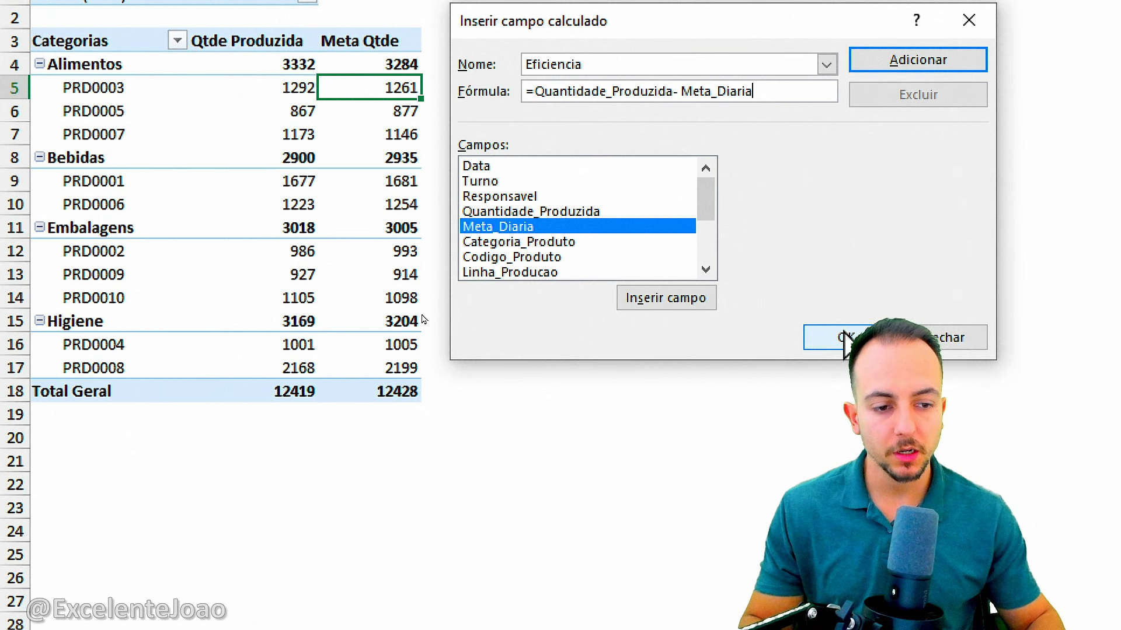
Step: Confirm the Eficiencia calculated field so it is added to the pivot table
{"action": "left_click", "coordinate": [817, 461]}
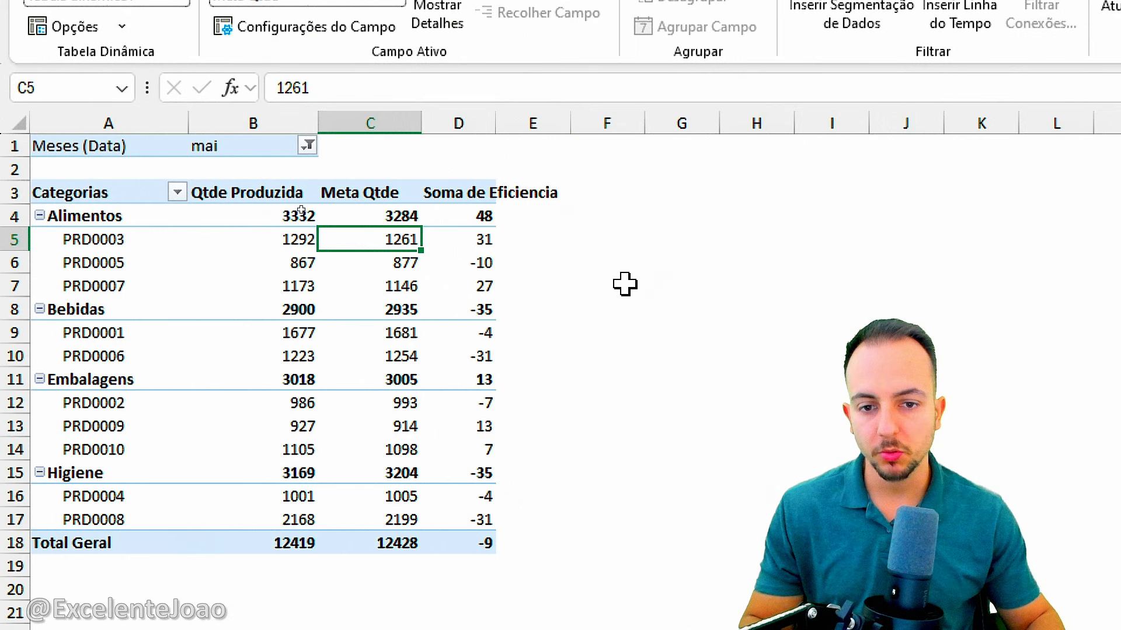
Step: Rename the Soma de Eficiencia header in D3 to Eficiencia with a trailing space, and autofit column D
{"action": "left_click", "coordinate": [458, 137]}
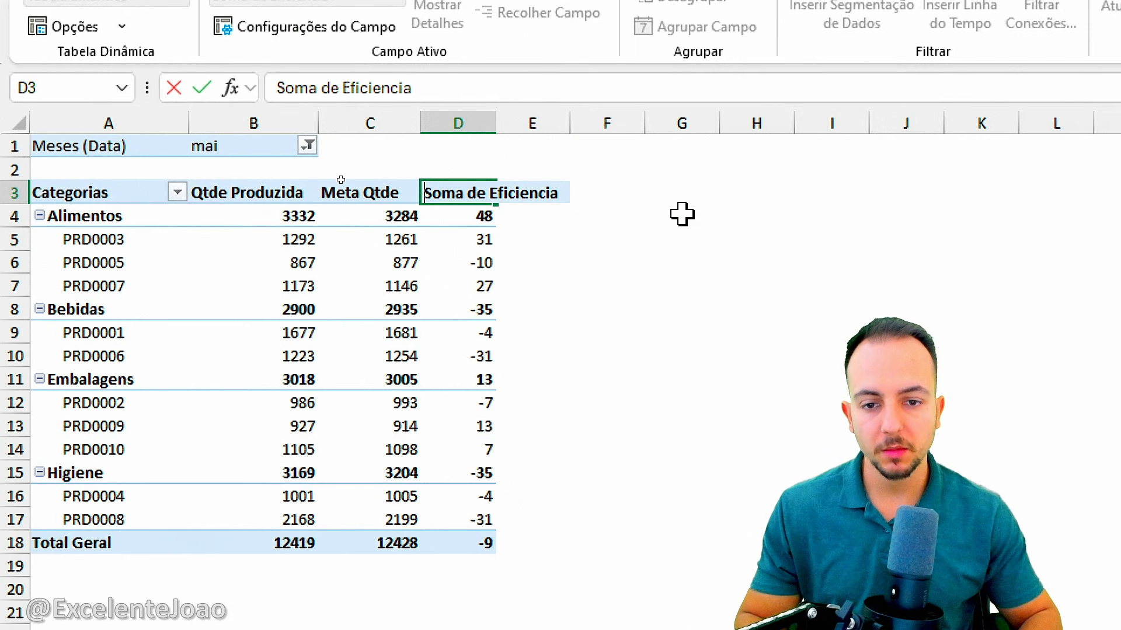
{"action": "type", "text": "Eficiencia"}
{"action": "key", "text": "Return"}
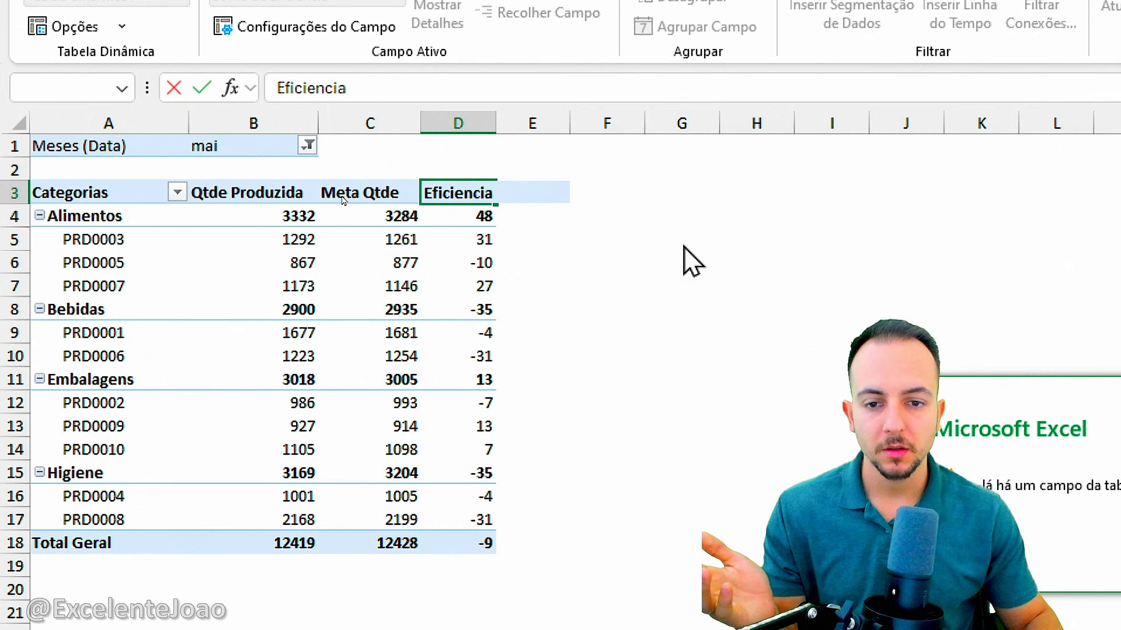
{"action": "left_click_drag", "start_coordinate": [957, 407], "coordinate": [292, 250]}
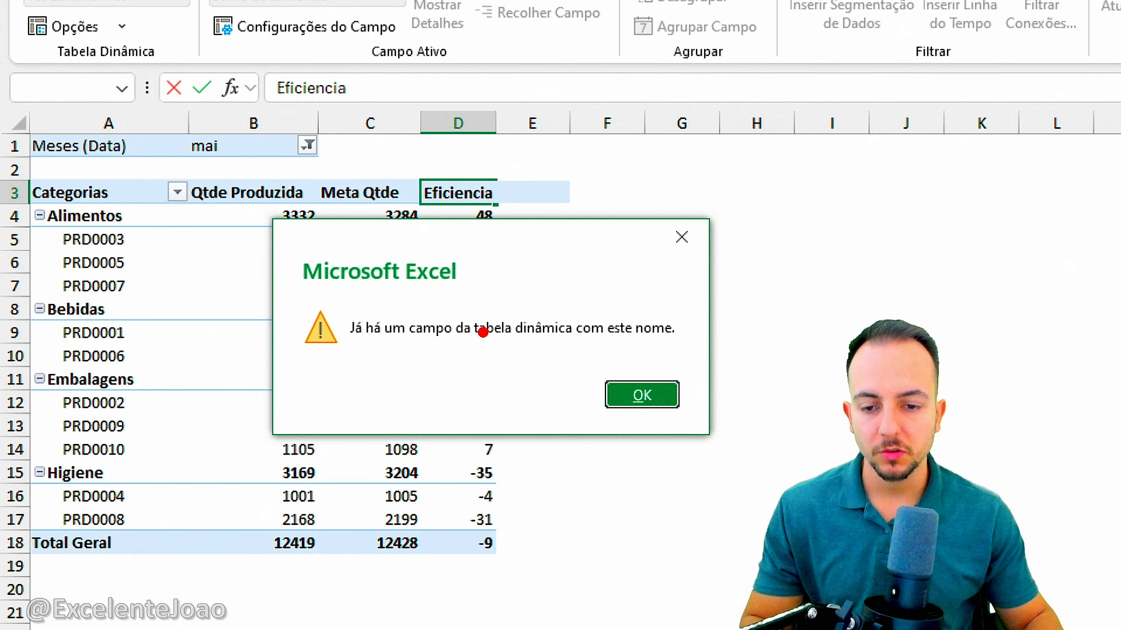
{"action": "left_click_drag", "start_coordinate": [345, 350], "coordinate": [708, 350]}
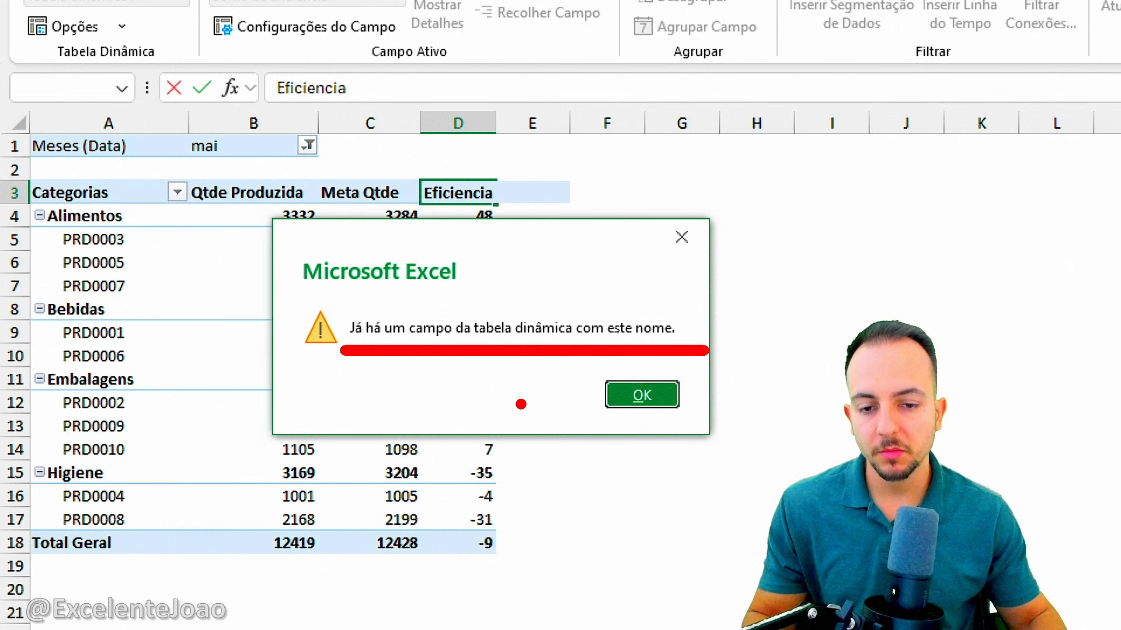
{"action": "key", "text": "Escape"}
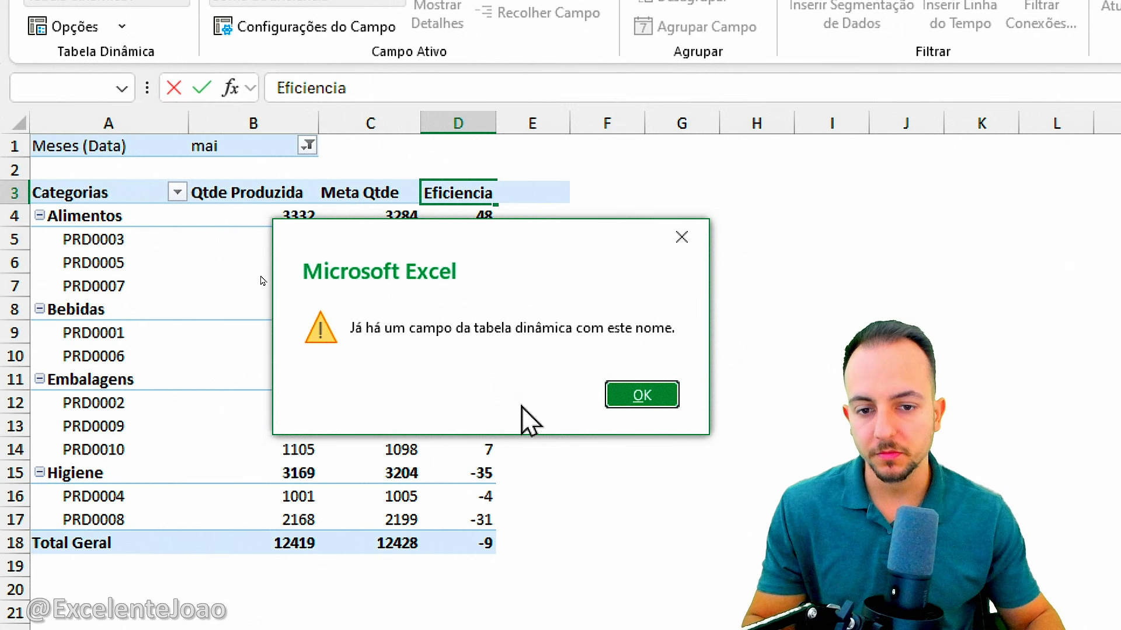
{"action": "left_click", "coordinate": [628, 398]}
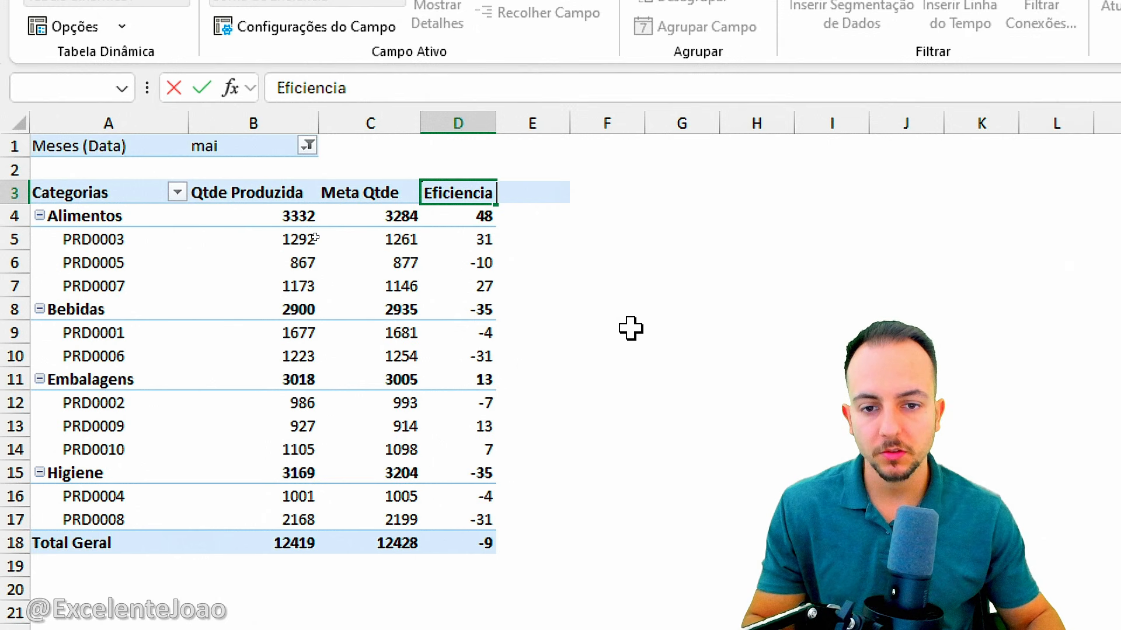
{"action": "key", "text": "Return"}
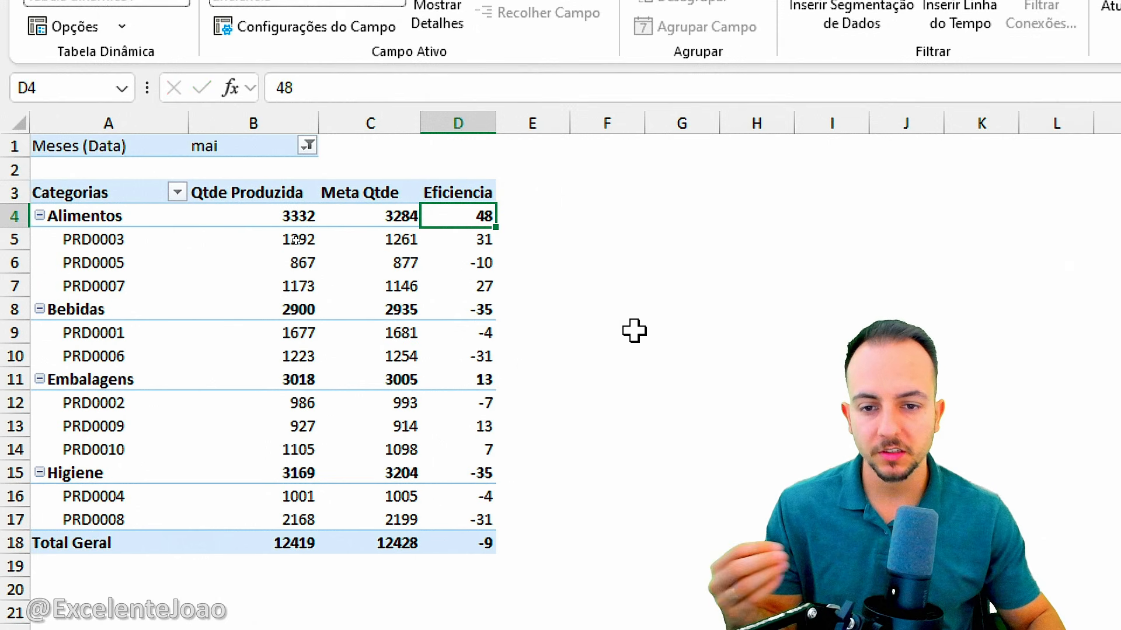
{"action": "double_click", "coordinate": [494, 126]}
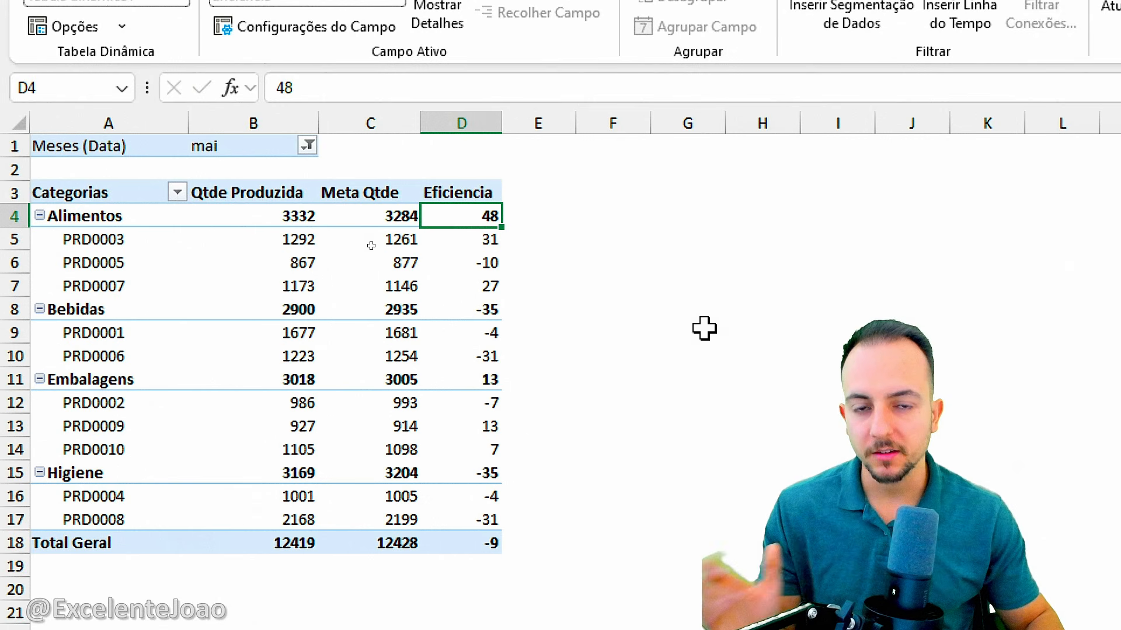
{"action": "mouse_move", "coordinate": [550, 288]}
{"action": "left_mouse_down"}
{"action": "mouse_move", "coordinate": [637, 288]}
{"action": "mouse_move", "coordinate": [556, 281]}
{"action": "left_mouse_up"}
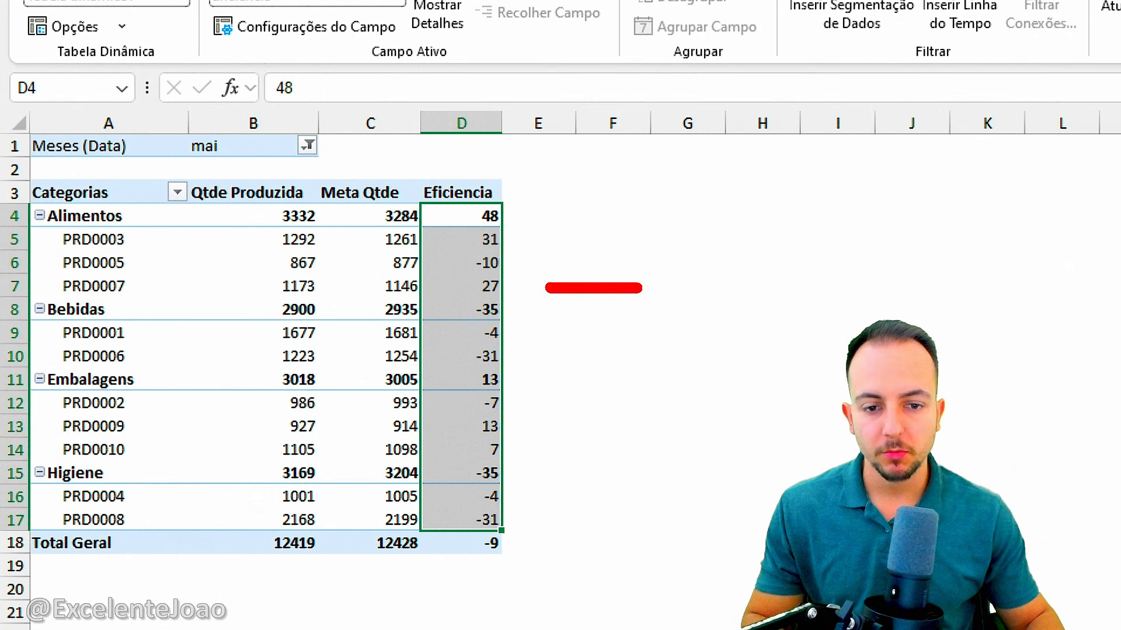
{"action": "mouse_move", "coordinate": [553, 322]}
{"action": "left_mouse_down"}
{"action": "mouse_move", "coordinate": [650, 321]}
{"action": "mouse_move", "coordinate": [575, 337]}
{"action": "left_mouse_up"}
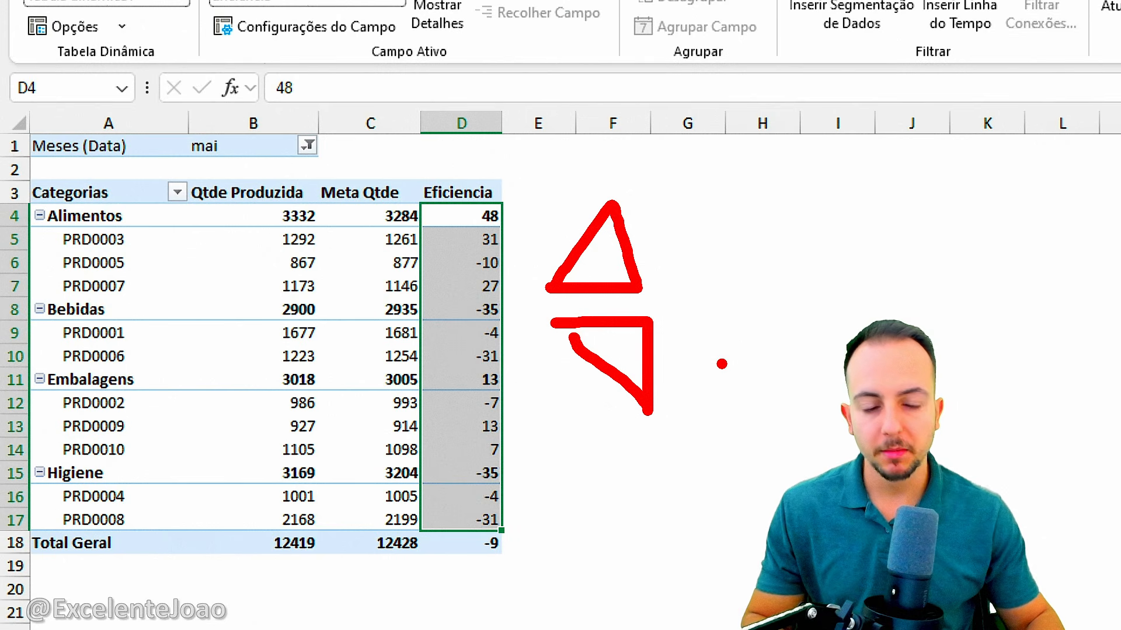
{"action": "key", "text": "Escape"}
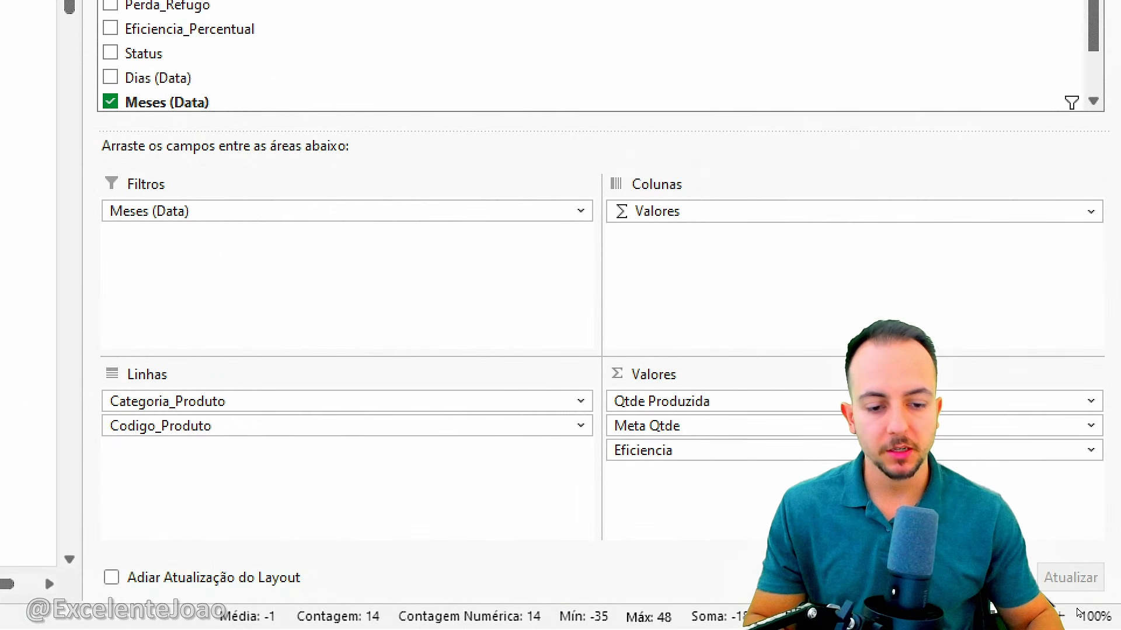
{"action": "key", "text": "ctrl+2"}
{"action": "left_click_drag", "start_coordinate": [602, 482], "coordinate": [665, 480]}
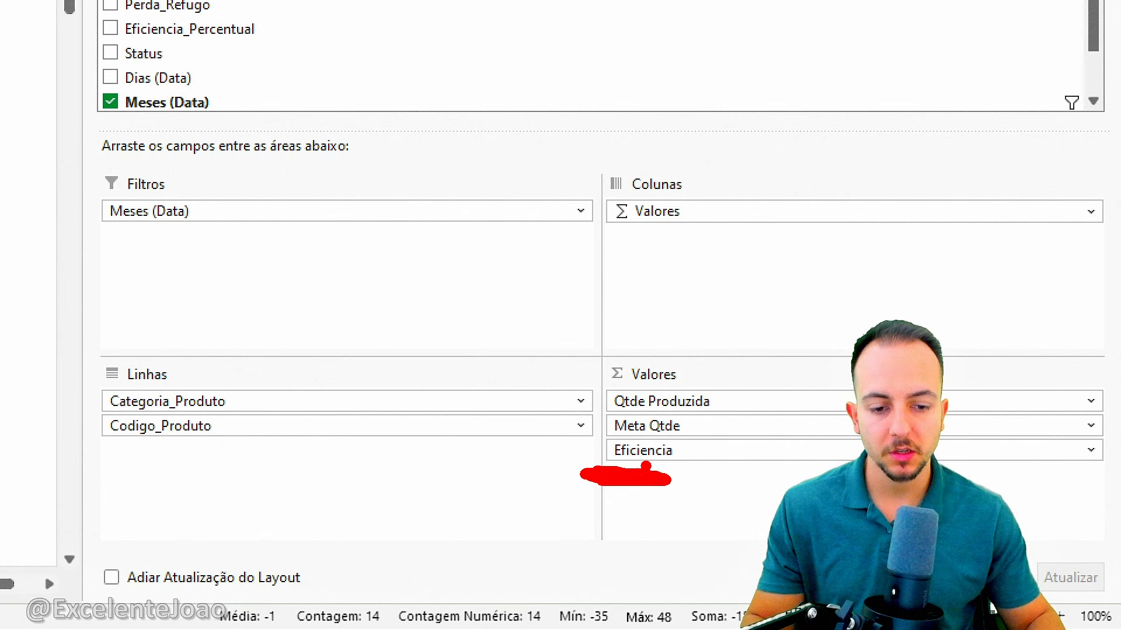
{"action": "key", "text": "Escape"}
Step: Open the number format of the Eficiencia value field and choose the Personalizado category, keeping the Eficiencia column uncovered
{"action": "left_click", "coordinate": [636, 452]}
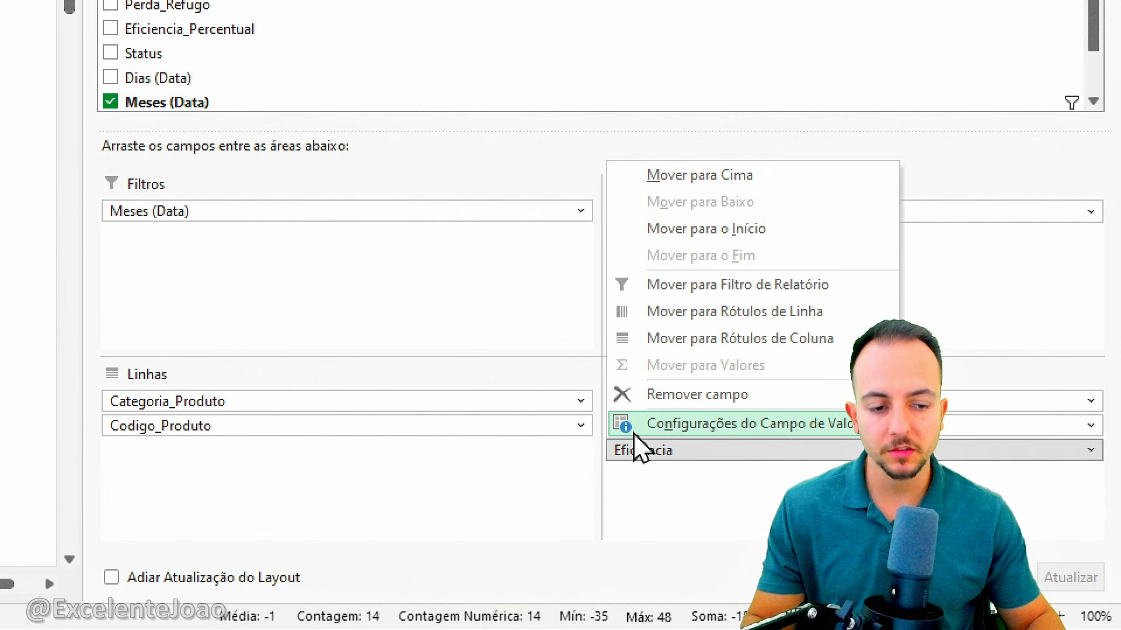
{"action": "left_click", "coordinate": [635, 432]}
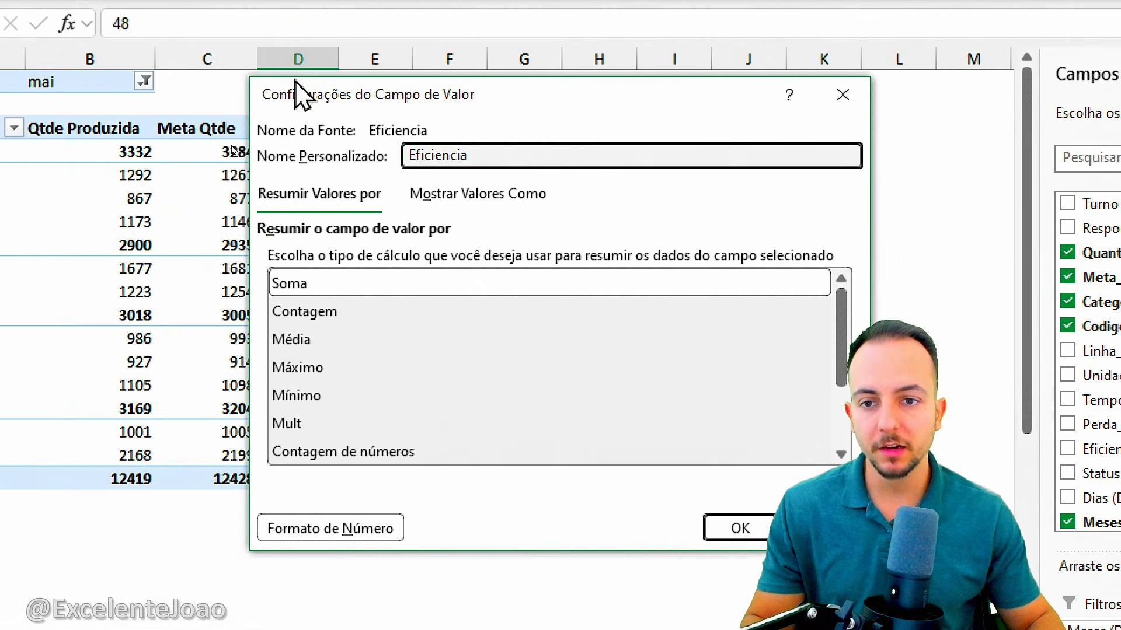
{"action": "left_click_drag", "start_coordinate": [346, 86], "coordinate": [492, 36]}
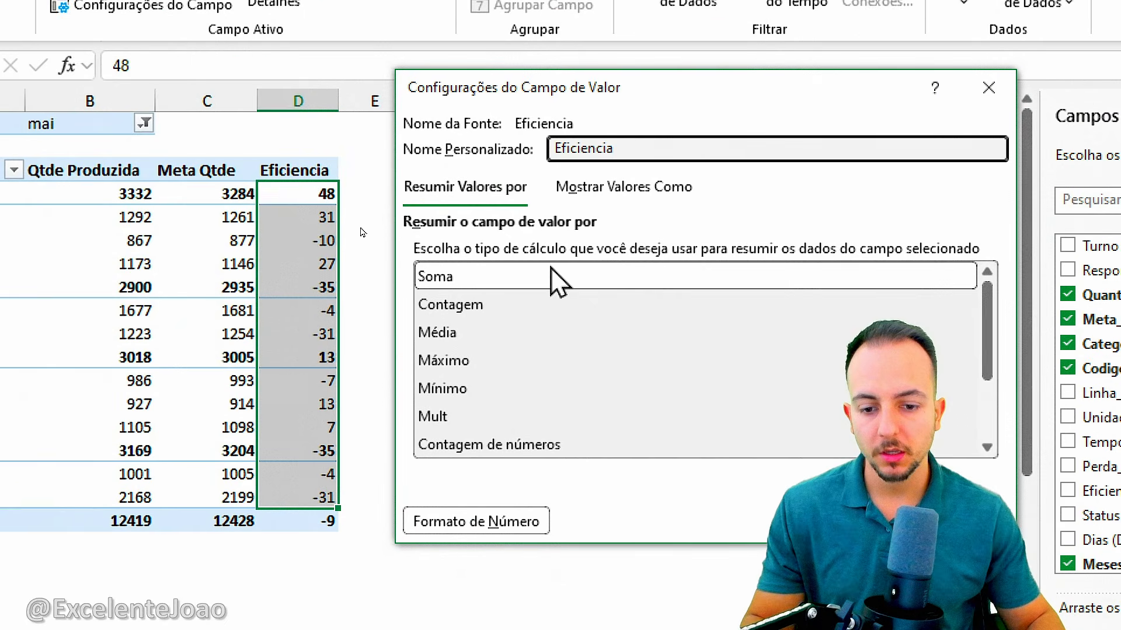
{"action": "left_click", "coordinate": [474, 522]}
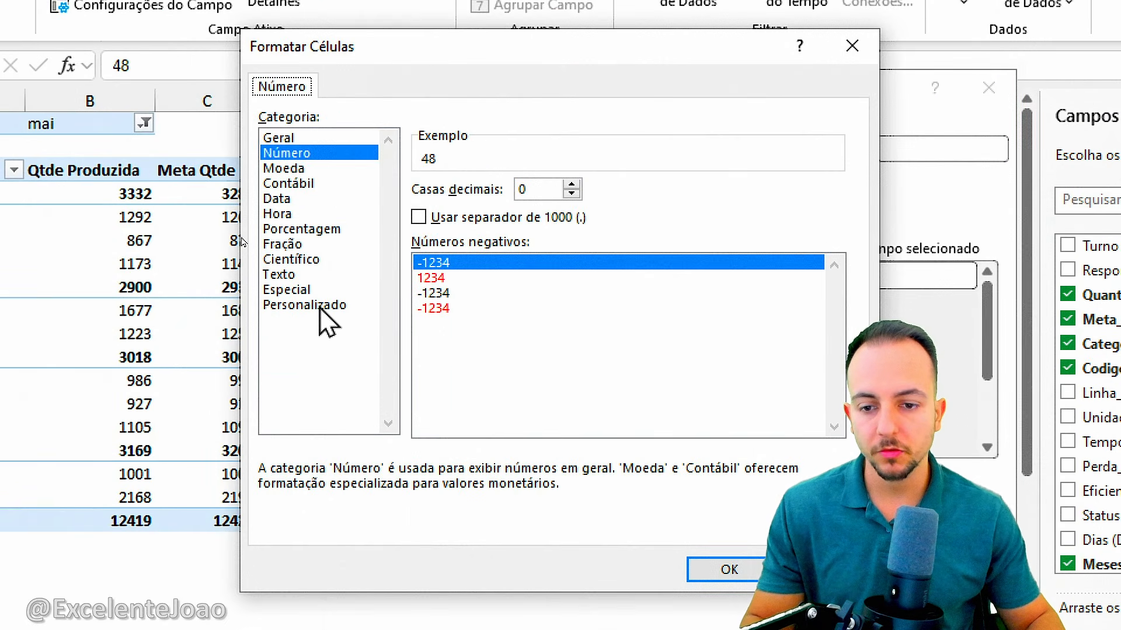
{"action": "left_click", "coordinate": [320, 307]}
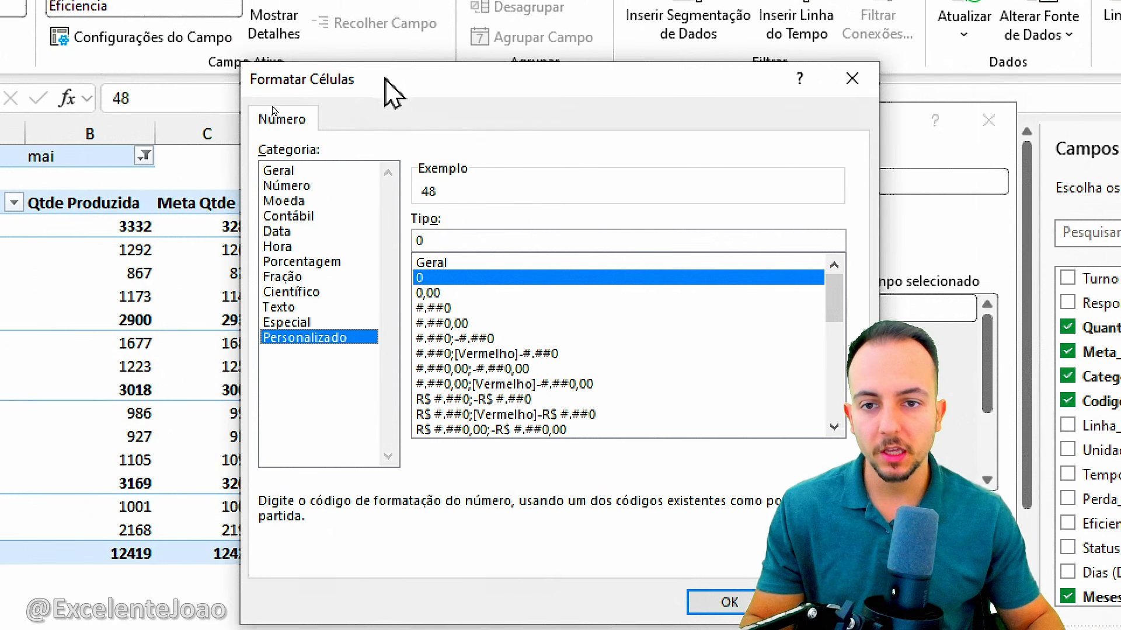
{"action": "left_click_drag", "start_coordinate": [386, 52], "coordinate": [520, 60]}
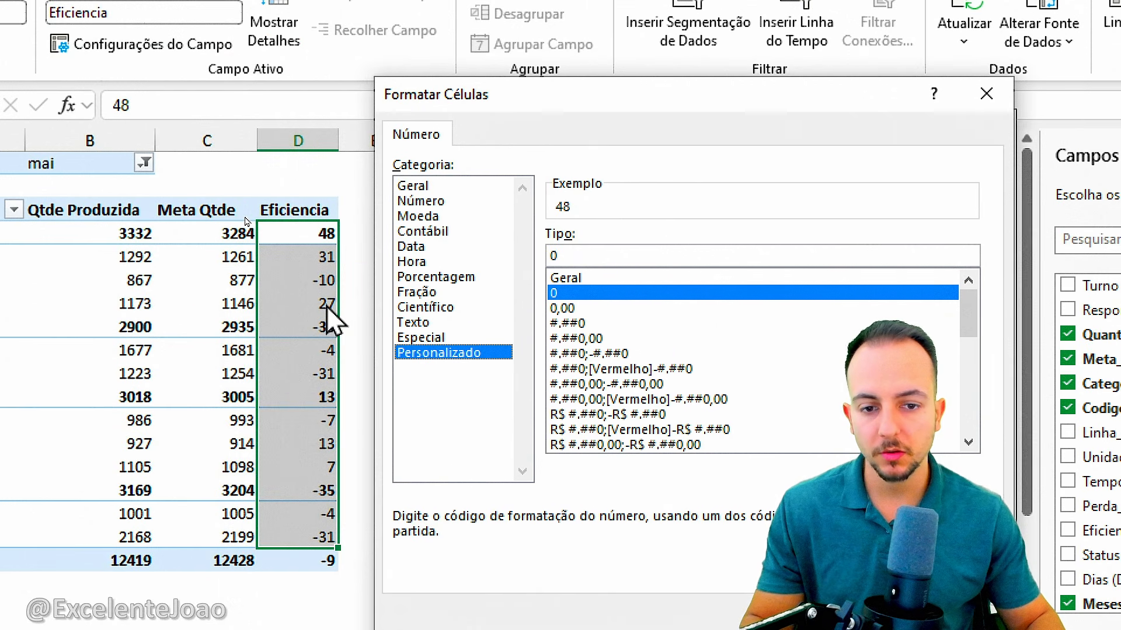
Step: Replace the custom format code of the Eficiencia field with ;;; to create empty sections
{"action": "key", "text": "ctrl+2"}
{"action": "mouse_move", "coordinate": [572, 230]}
{"action": "left_mouse_down"}
{"action": "mouse_move", "coordinate": [545, 231]}
{"action": "mouse_move", "coordinate": [553, 227]}
{"action": "mouse_move", "coordinate": [567, 283]}
{"action": "left_mouse_up"}
{"action": "key", "text": "Escape"}
{"action": "key", "text": "BackSpace"}
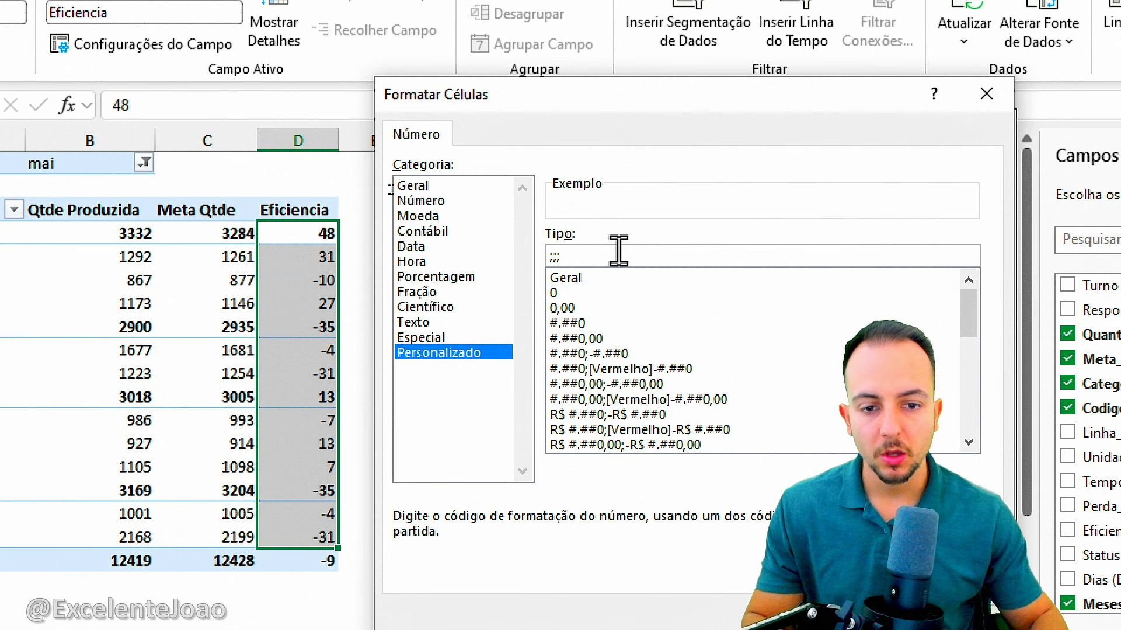
{"action": "key", "text": "ctrl+2"}
{"action": "left_click_drag", "start_coordinate": [545, 244], "coordinate": [509, 179]}
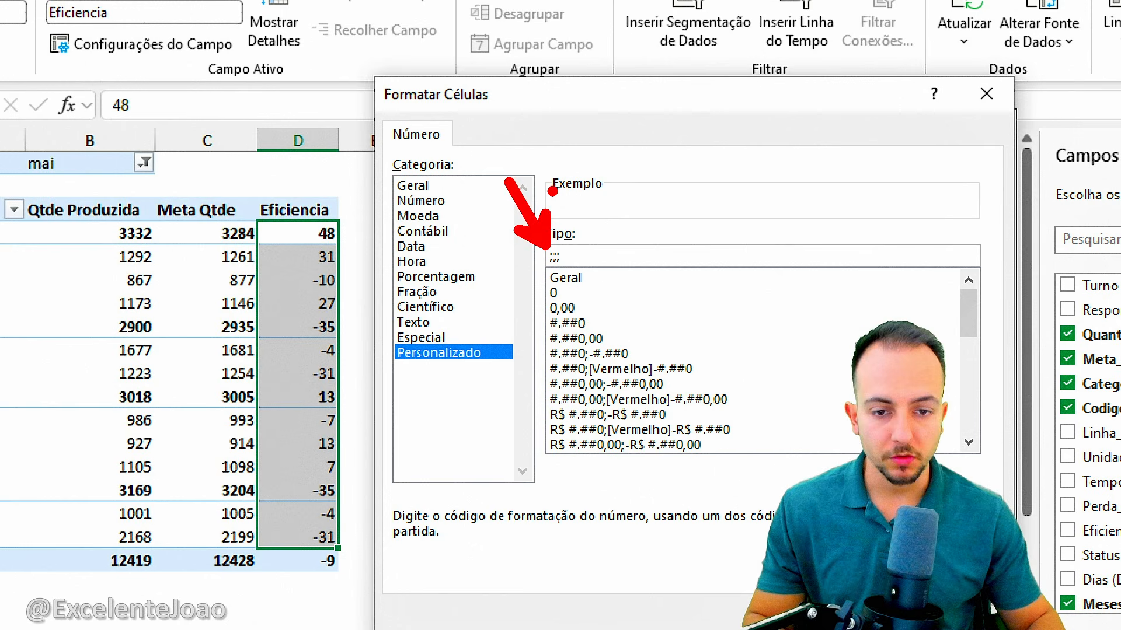
{"action": "mouse_move", "coordinate": [464, 149]}
{"action": "left_mouse_down"}
{"action": "mouse_move", "coordinate": [524, 146]}
{"action": "mouse_move", "coordinate": [499, 159]}
{"action": "left_mouse_up"}
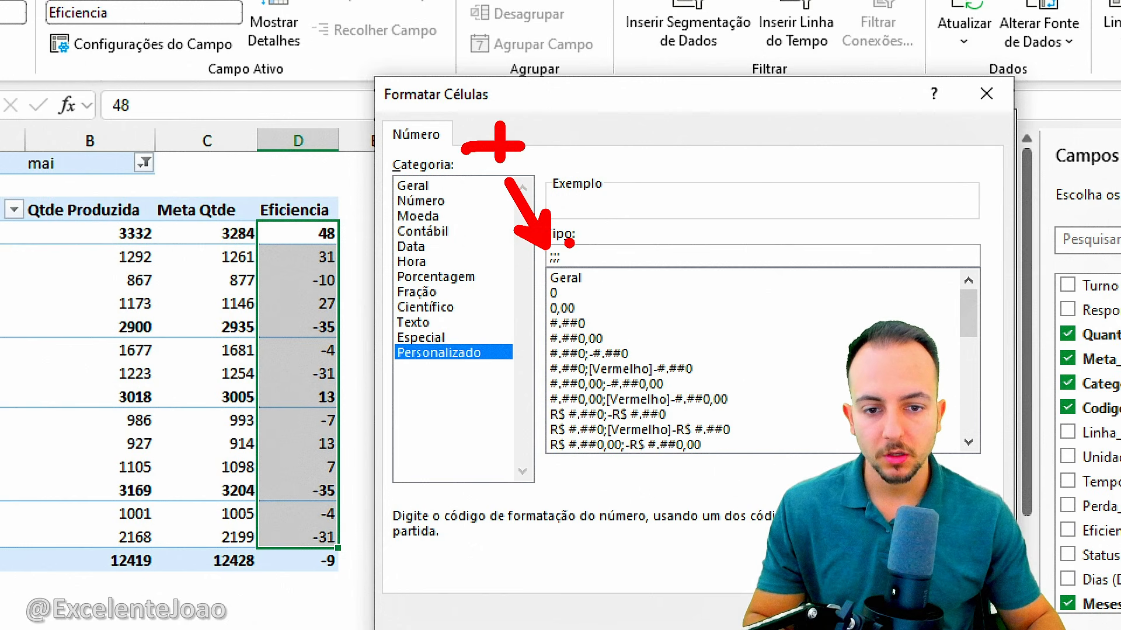
{"action": "left_click_drag", "start_coordinate": [658, 188], "coordinate": [571, 241]}
{"action": "left_click_drag", "start_coordinate": [627, 119], "coordinate": [710, 125]}
{"action": "mouse_move", "coordinate": [587, 265]}
{"action": "left_mouse_down"}
{"action": "mouse_move", "coordinate": [719, 316]}
{"action": "mouse_move", "coordinate": [811, 299]}
{"action": "mouse_move", "coordinate": [757, 293]}
{"action": "left_mouse_up"}
{"action": "key", "text": "Escape"}
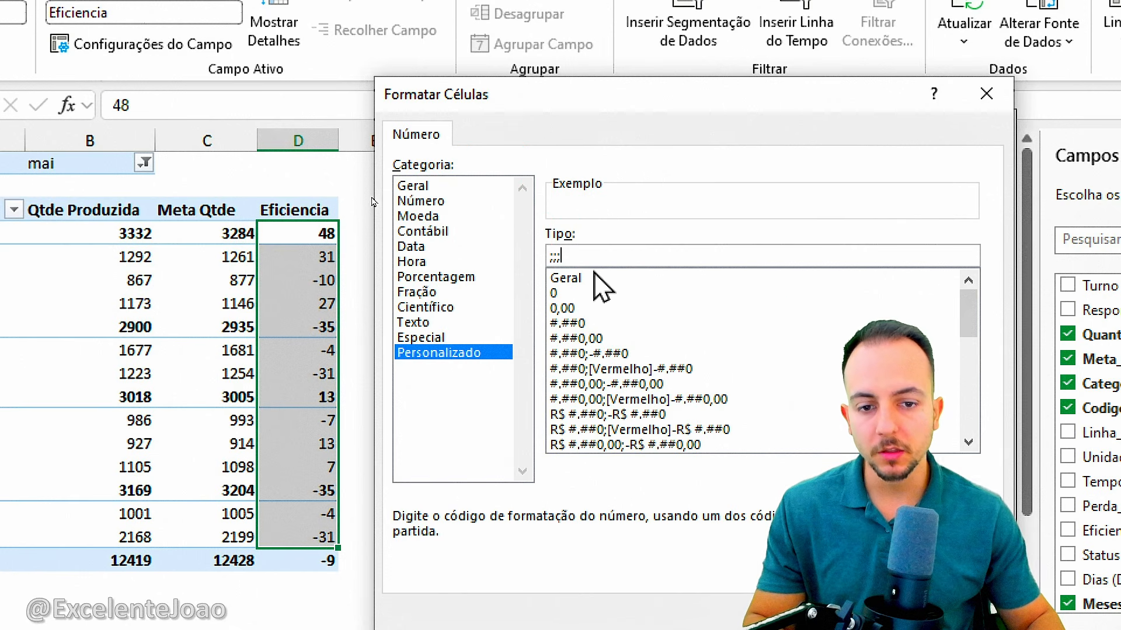
Step: Enter the colour code [verde] in the first section of the format code, before the first semicolon
{"action": "left_click", "coordinate": [549, 255]}
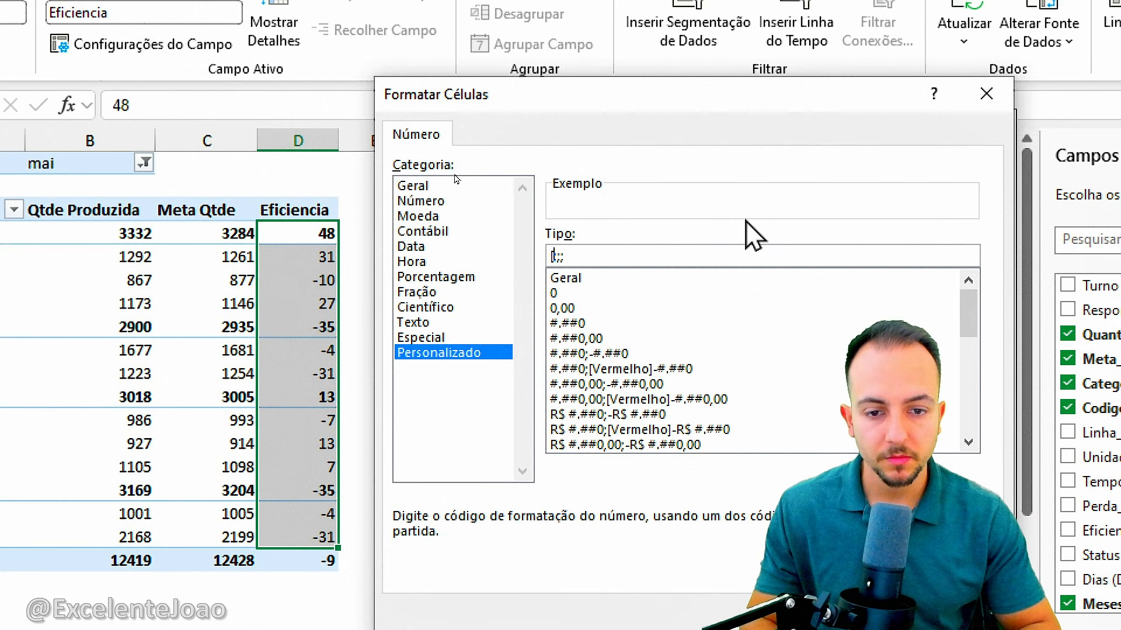
{"action": "type", "text": "[verde"}
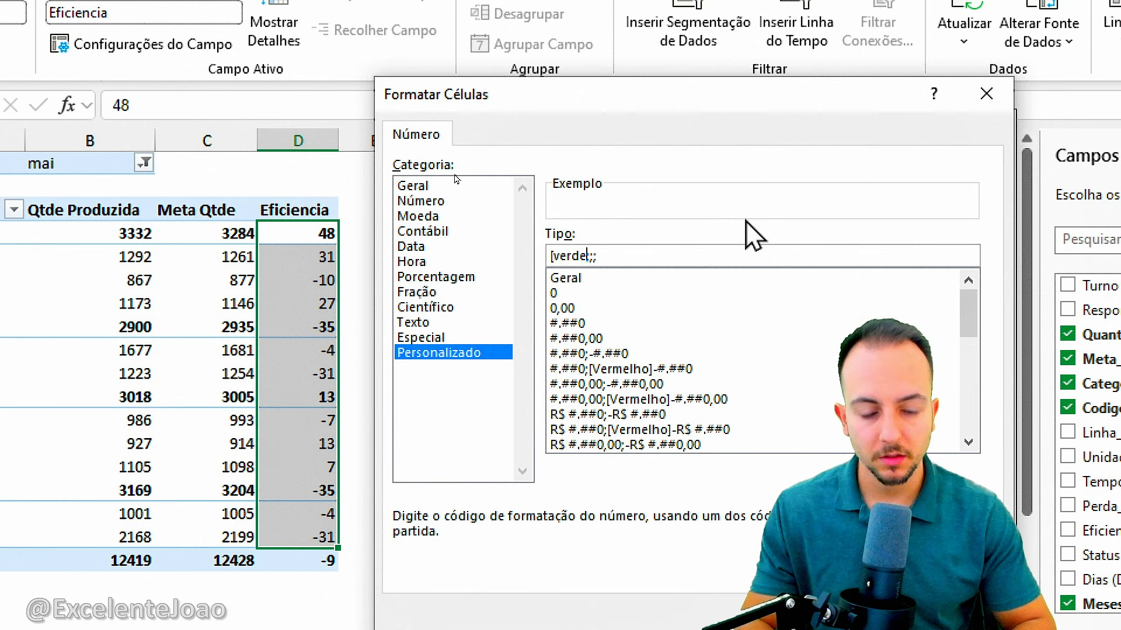
{"action": "type", "text": "]"}
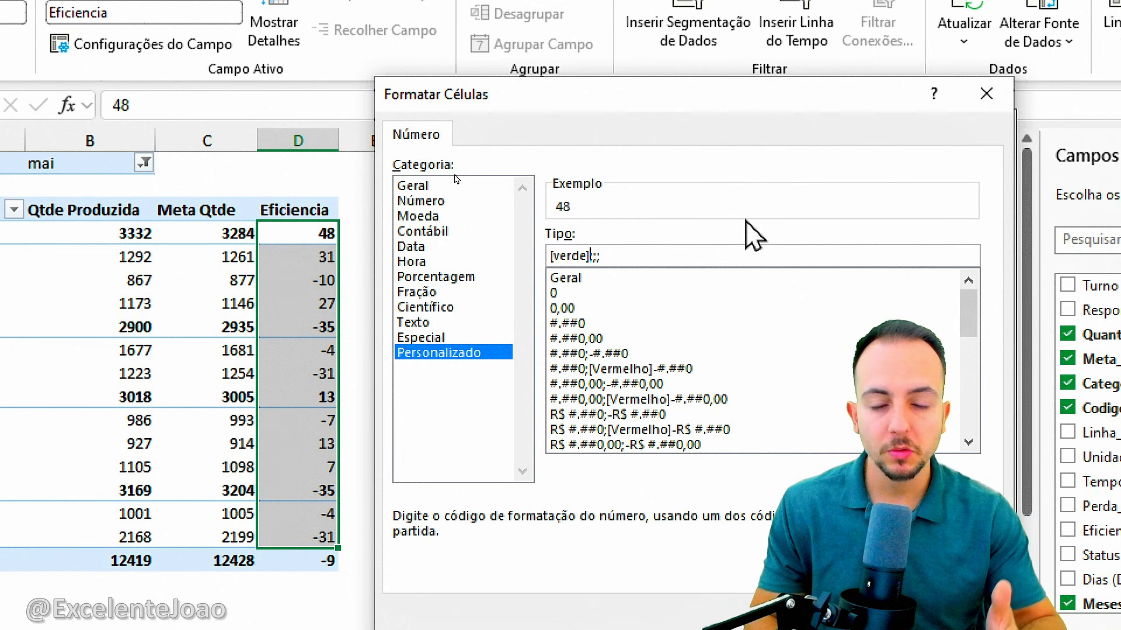
Step: Insert the upward triangle symbol ▲ from the emoji picker right after [verde] in the format code
{"action": "key", "text": "super+period"}
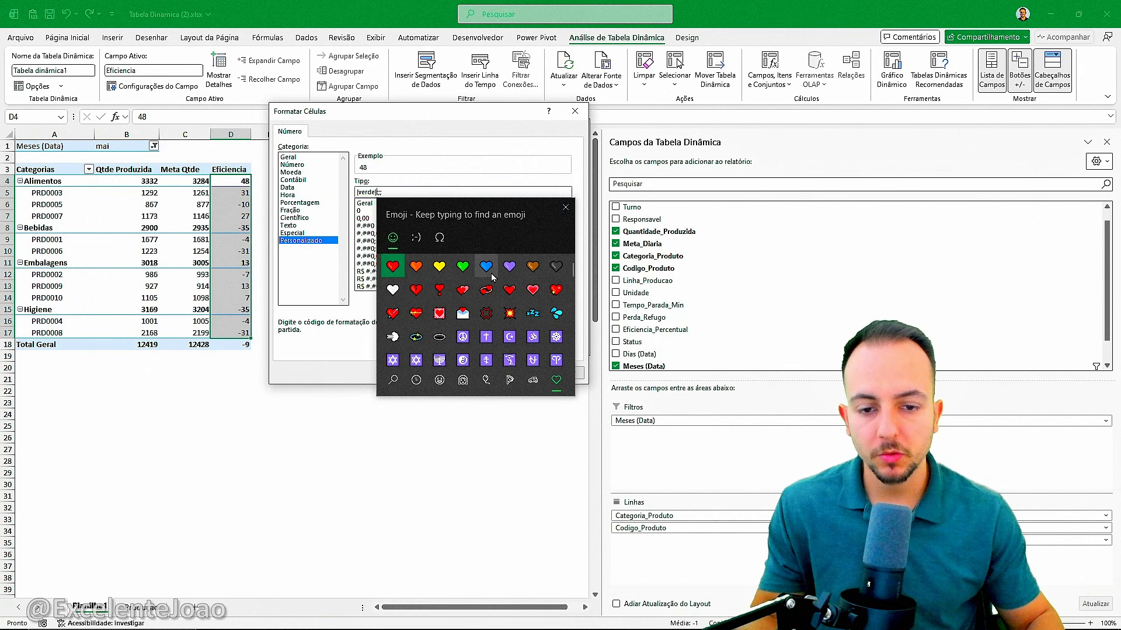
{"action": "scroll", "coordinate": [521, 310], "scroll_direction": "down", "scroll_amount": 10}
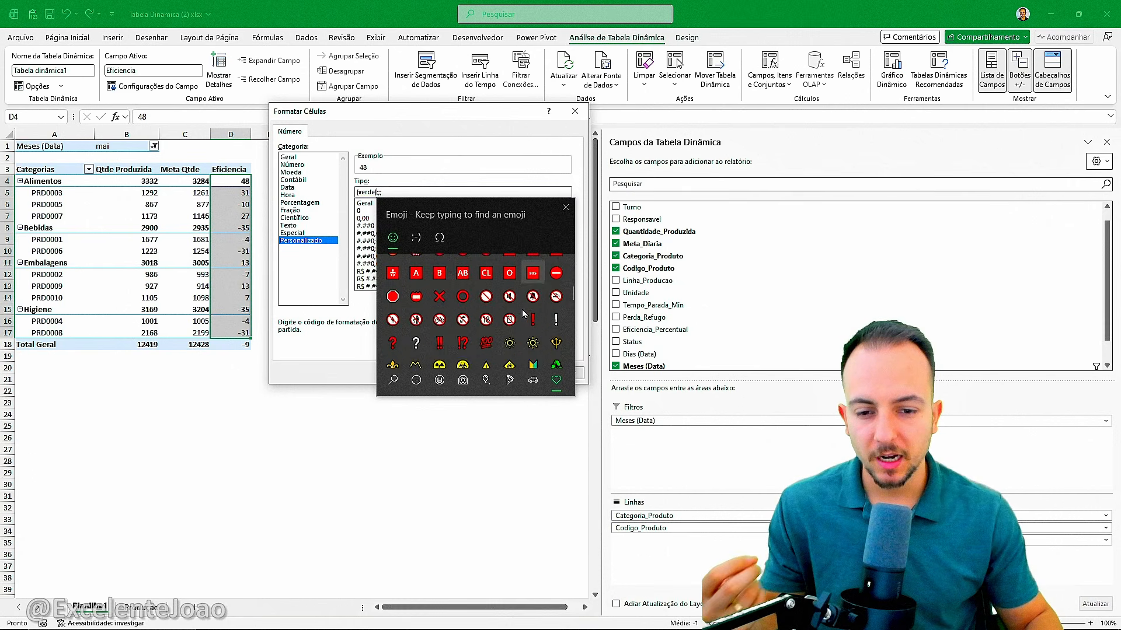
{"action": "scroll", "coordinate": [522, 315], "scroll_direction": "down", "scroll_amount": 10}
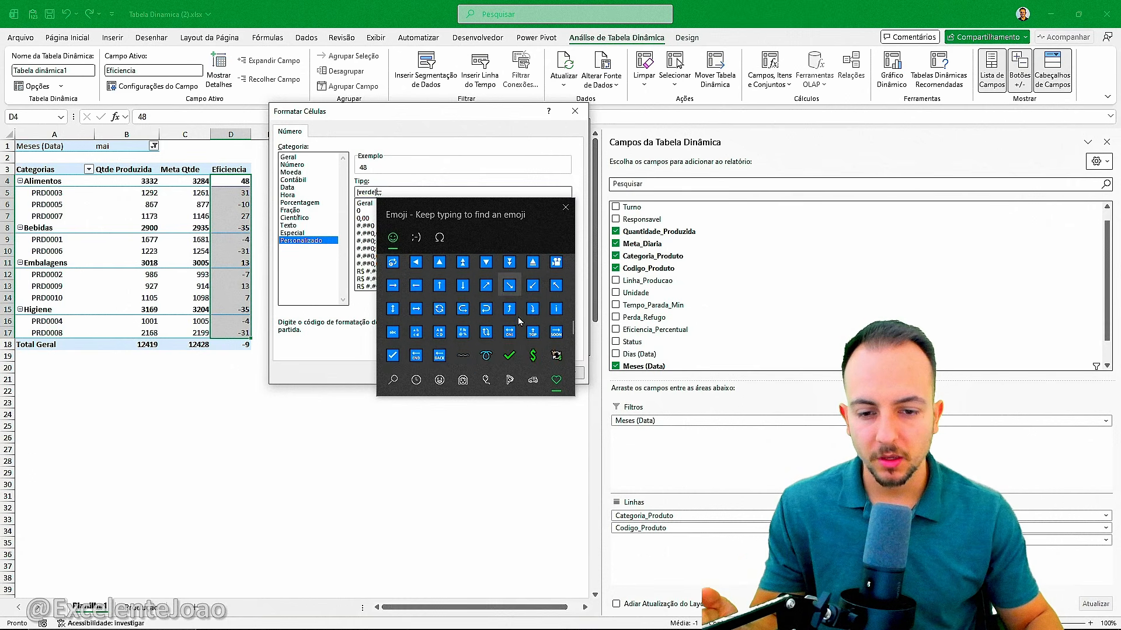
{"action": "scroll", "coordinate": [518, 318], "scroll_direction": "down", "scroll_amount": 10}
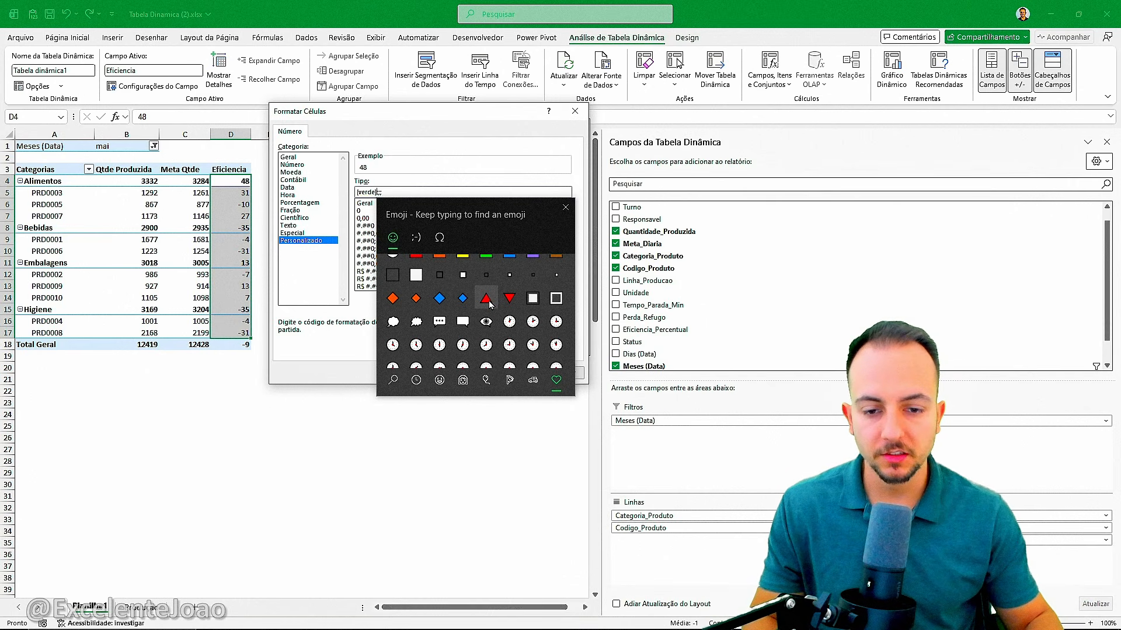
{"action": "left_click", "coordinate": [486, 298]}
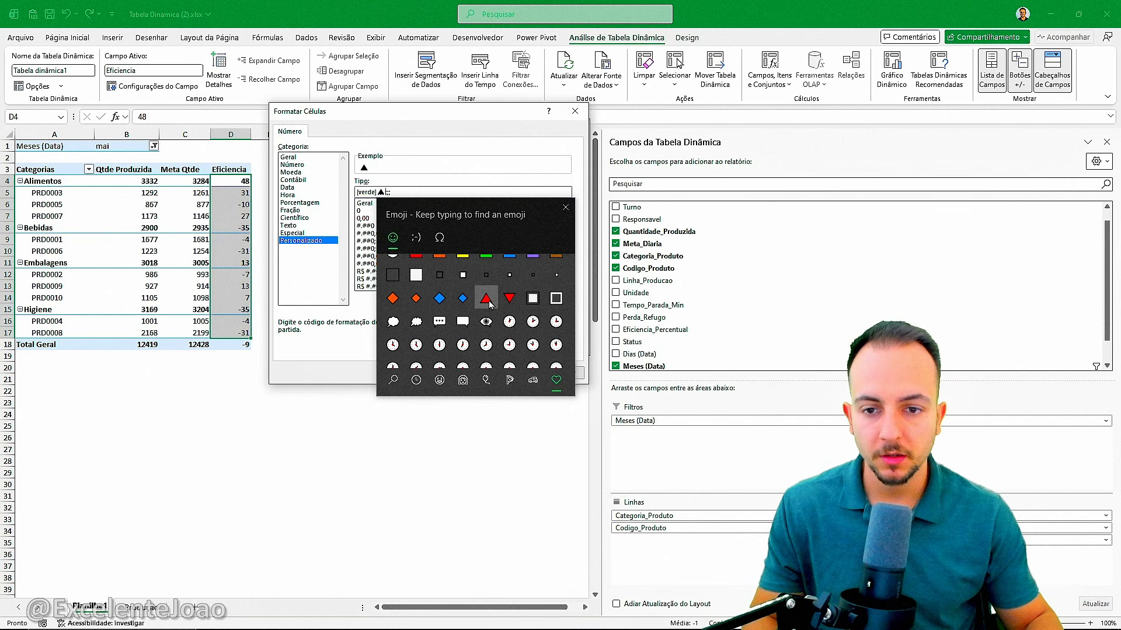
{"action": "left_click", "coordinate": [565, 207]}
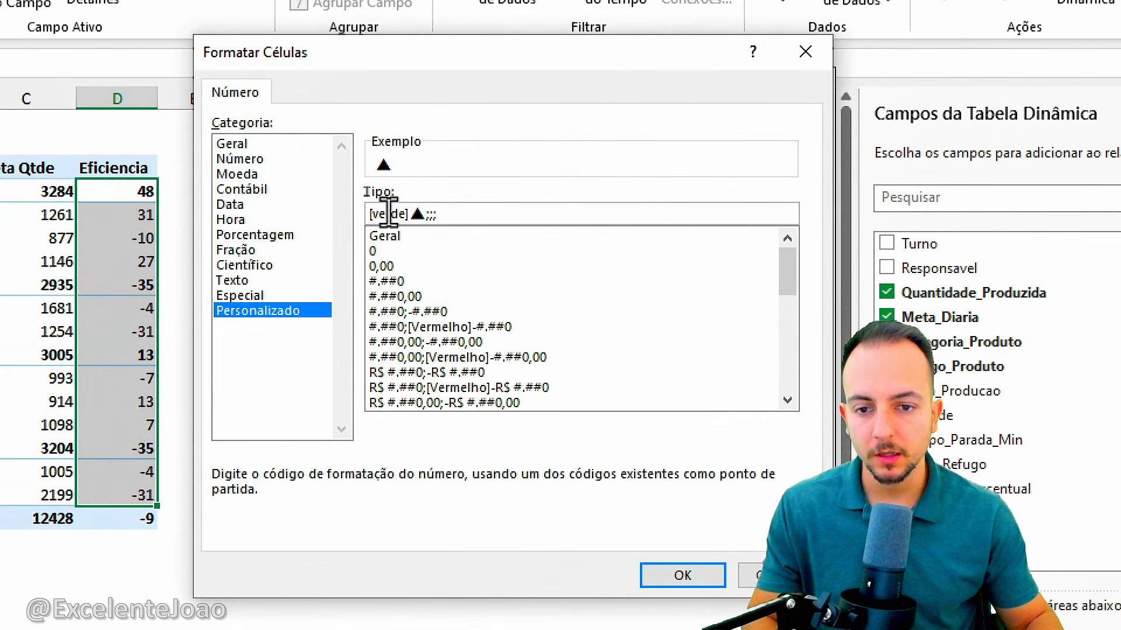
Step: Enter the colour code [vermelho] in the second section of the format code, after the first semicolon
{"action": "left_click_drag", "start_coordinate": [407, 192], "coordinate": [446, 131]}
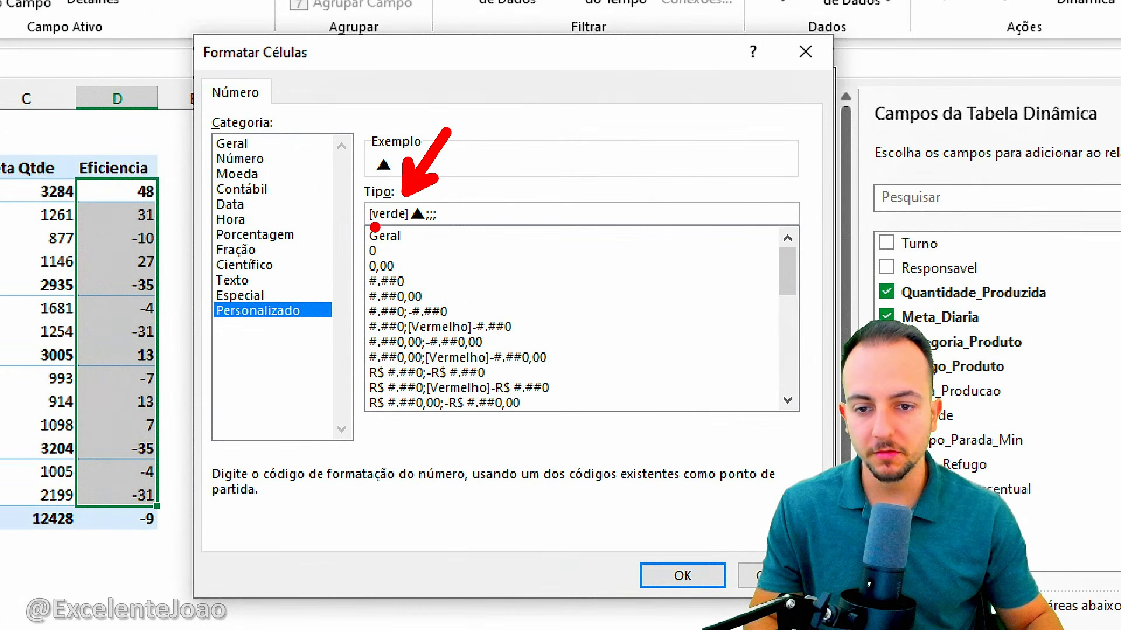
{"action": "left_click_drag", "start_coordinate": [376, 228], "coordinate": [412, 226]}
{"action": "key", "text": "Escape"}
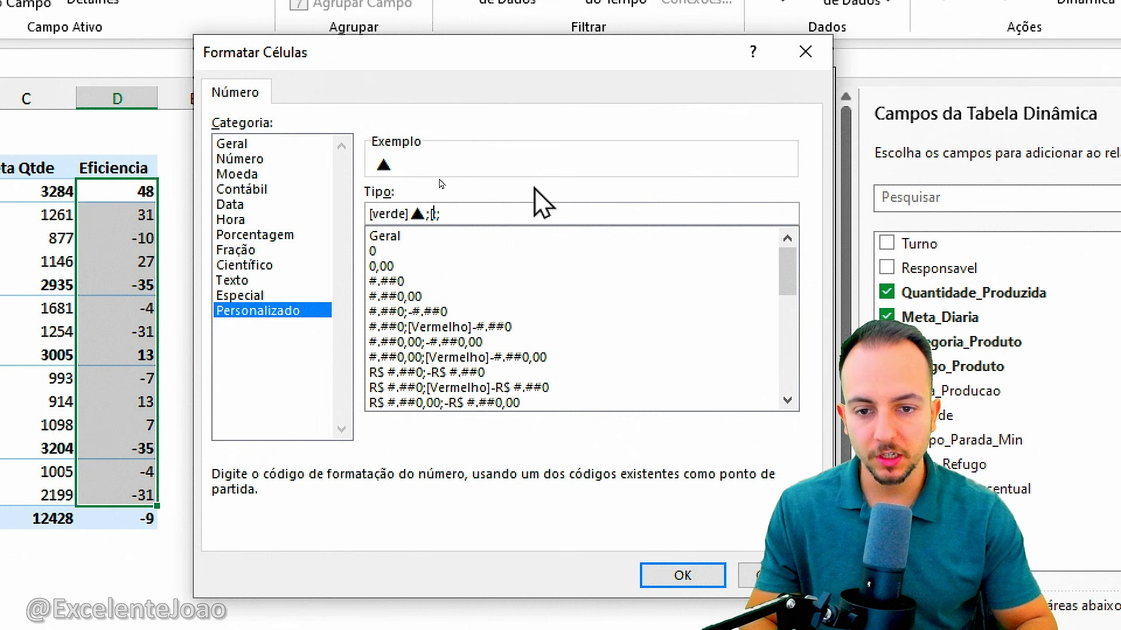
{"action": "type", "text": "ermelho"}
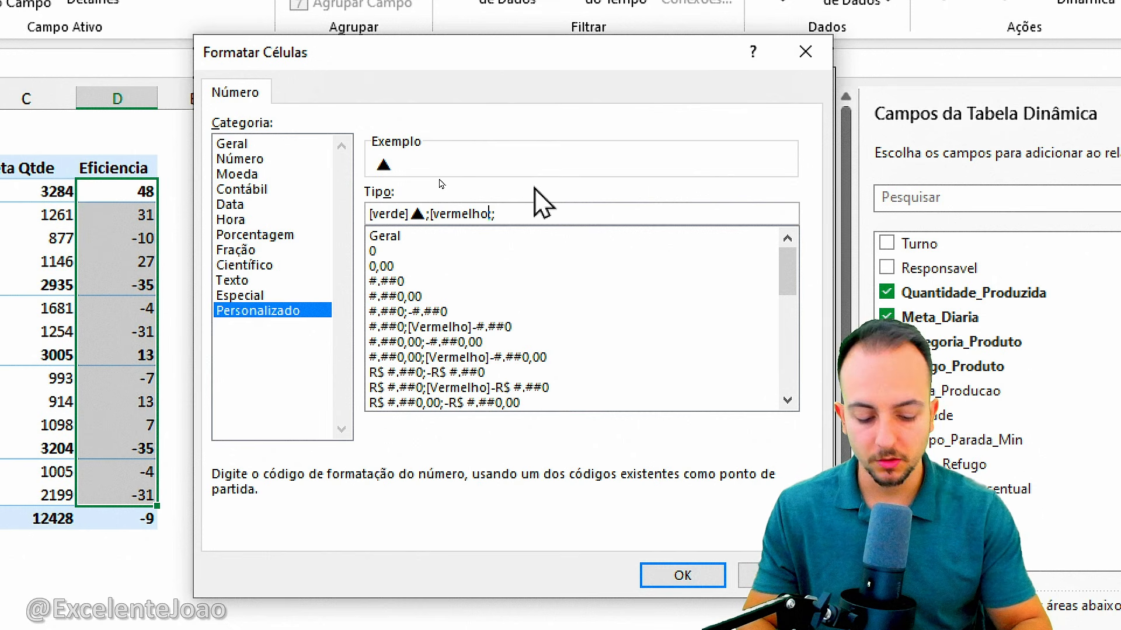
{"action": "type", "text": "]"}
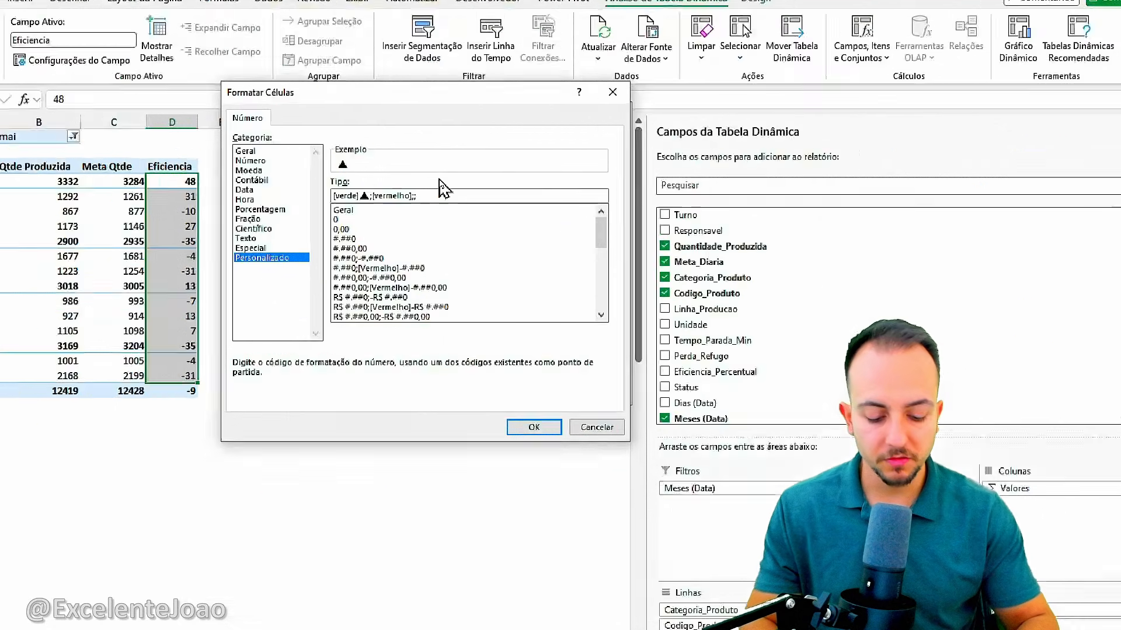
Step: Insert the downward triangle symbol ▼ right after [vermelho] in the format code and apply the number format to the Eficiencia field
{"action": "key", "text": "super+period"}
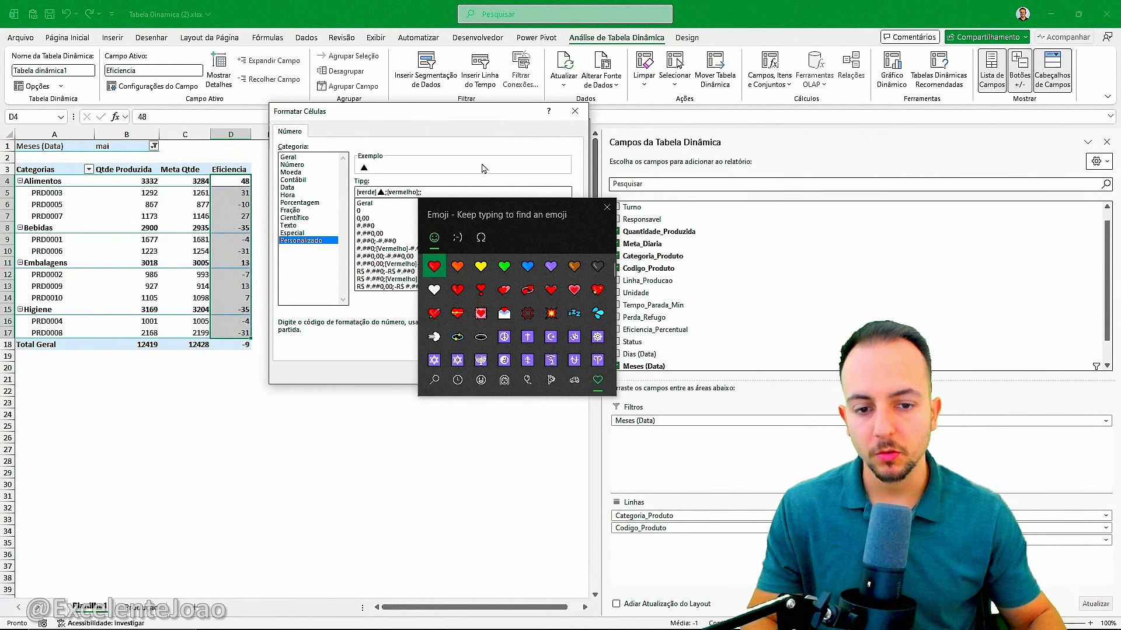
{"action": "scroll", "coordinate": [541, 326], "scroll_direction": "down", "scroll_amount": 10}
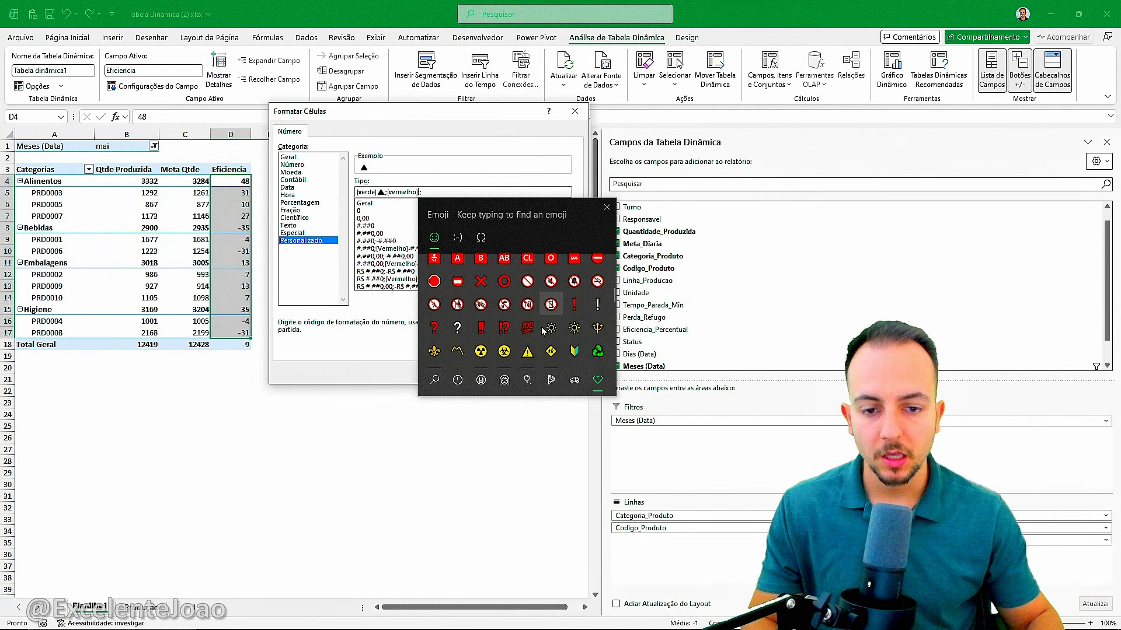
{"action": "scroll", "coordinate": [542, 331], "scroll_direction": "down", "scroll_amount": 10}
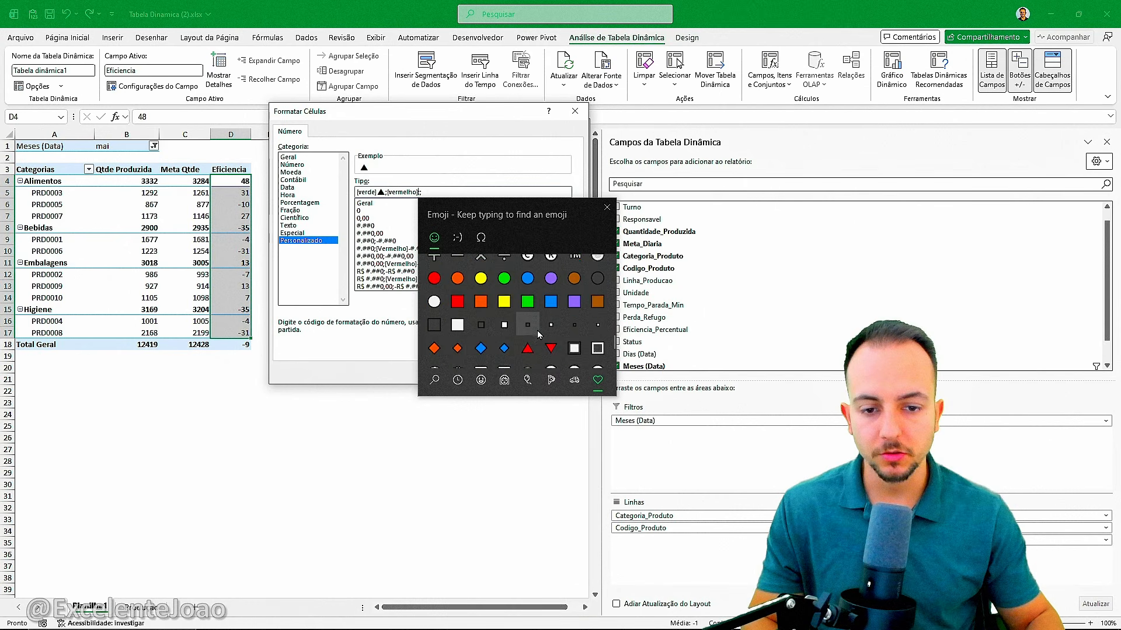
{"action": "scroll", "coordinate": [537, 330], "scroll_direction": "down", "scroll_amount": 2}
{"action": "left_click", "coordinate": [554, 306]}
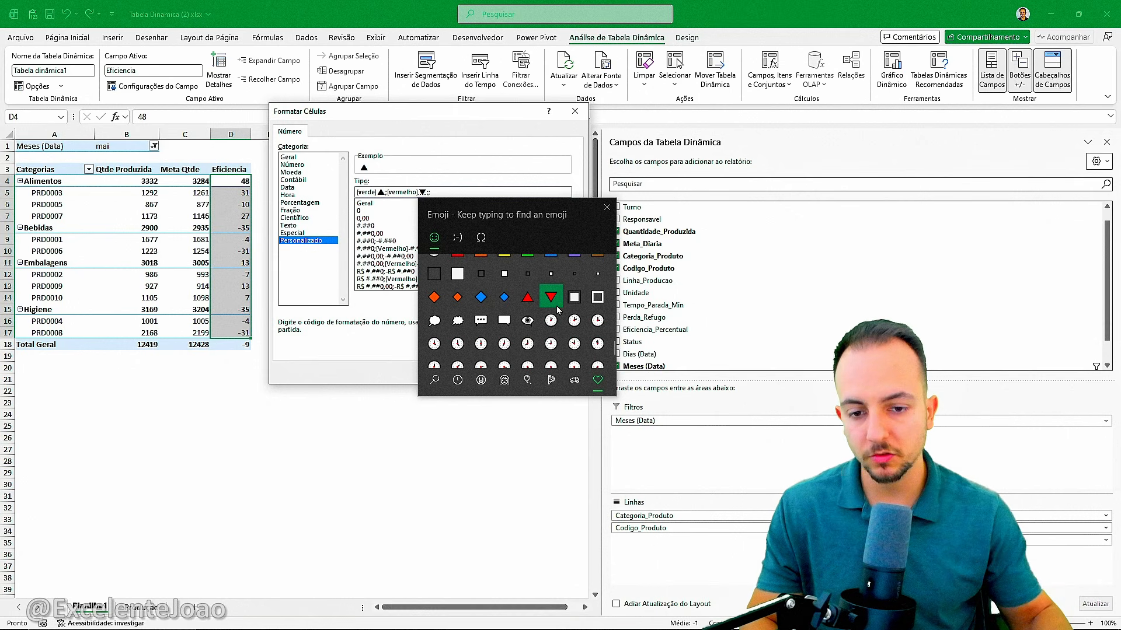
{"action": "left_click", "coordinate": [607, 209]}
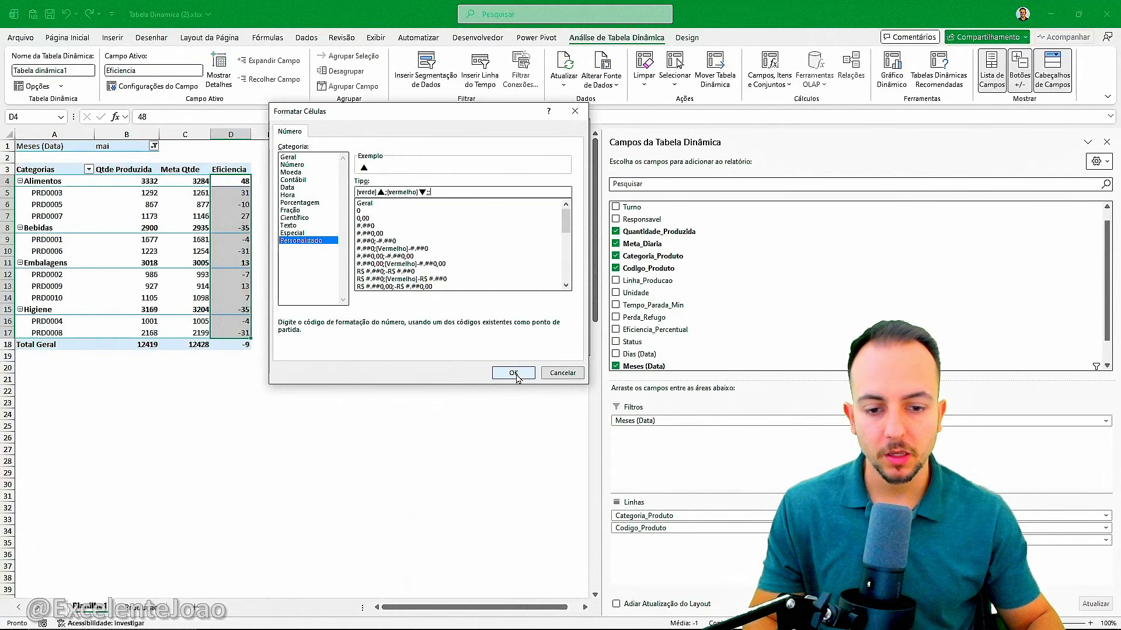
{"action": "left_click", "coordinate": [623, 567]}
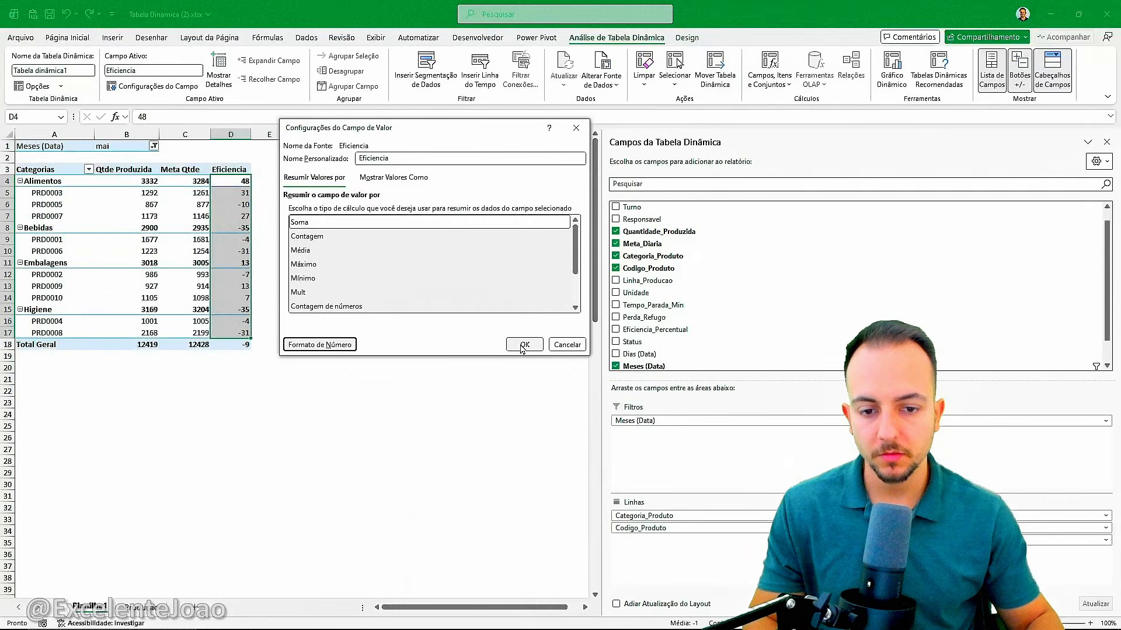
{"action": "left_click", "coordinate": [521, 346]}
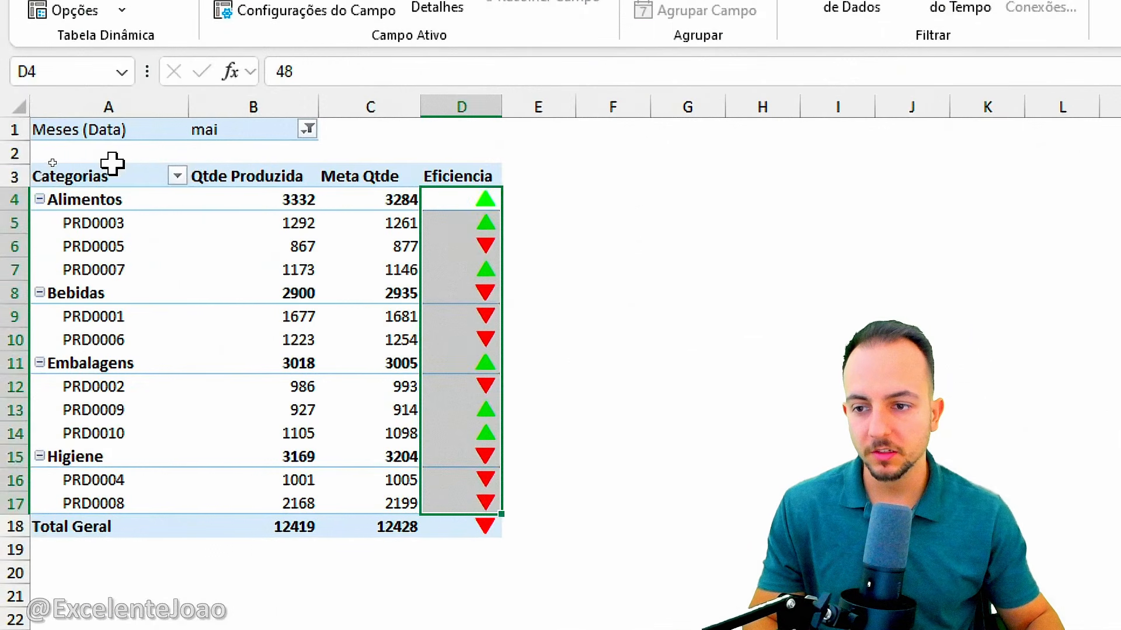
Step: Filter the pivot table's Meses (Data) field to fev
{"action": "left_click", "coordinate": [46, 171]}
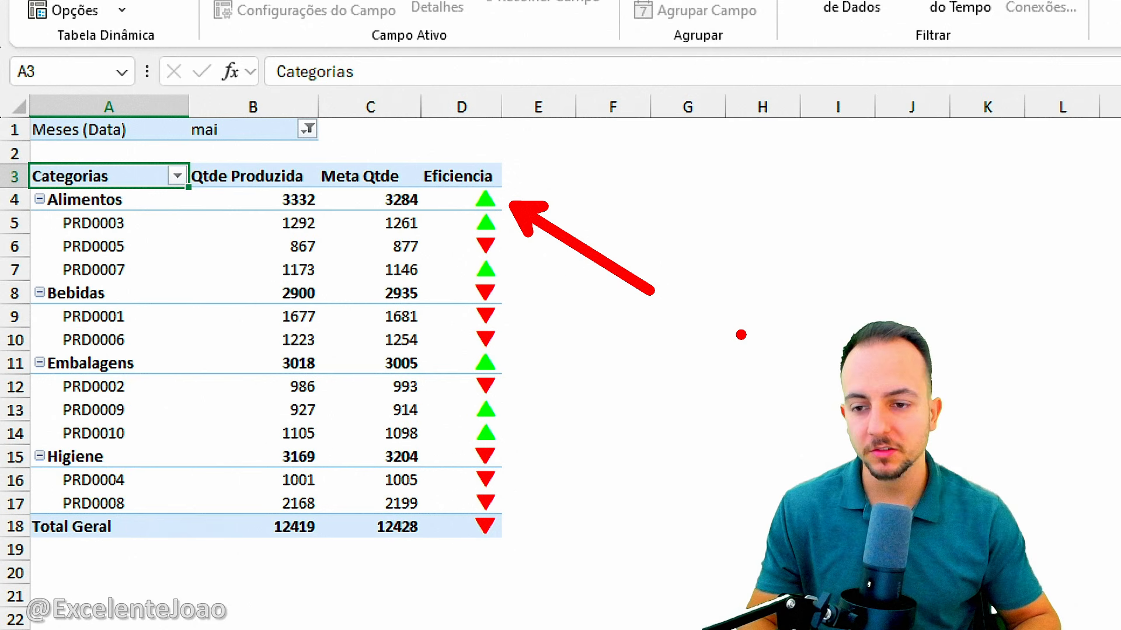
{"action": "left_click", "coordinate": [308, 130]}
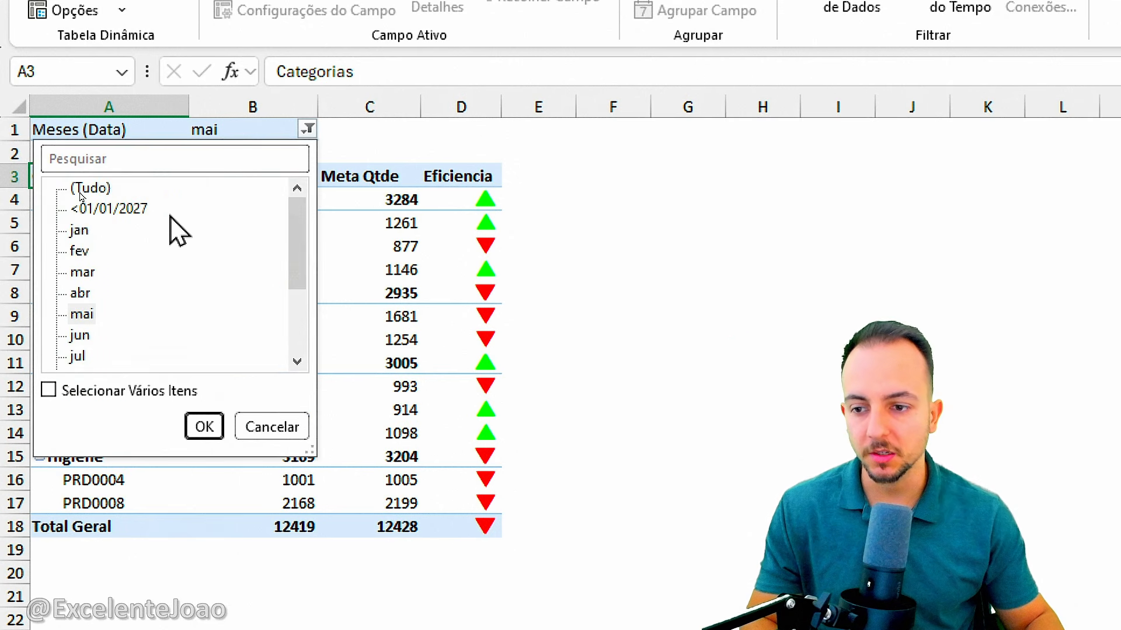
{"action": "left_click", "coordinate": [82, 251]}
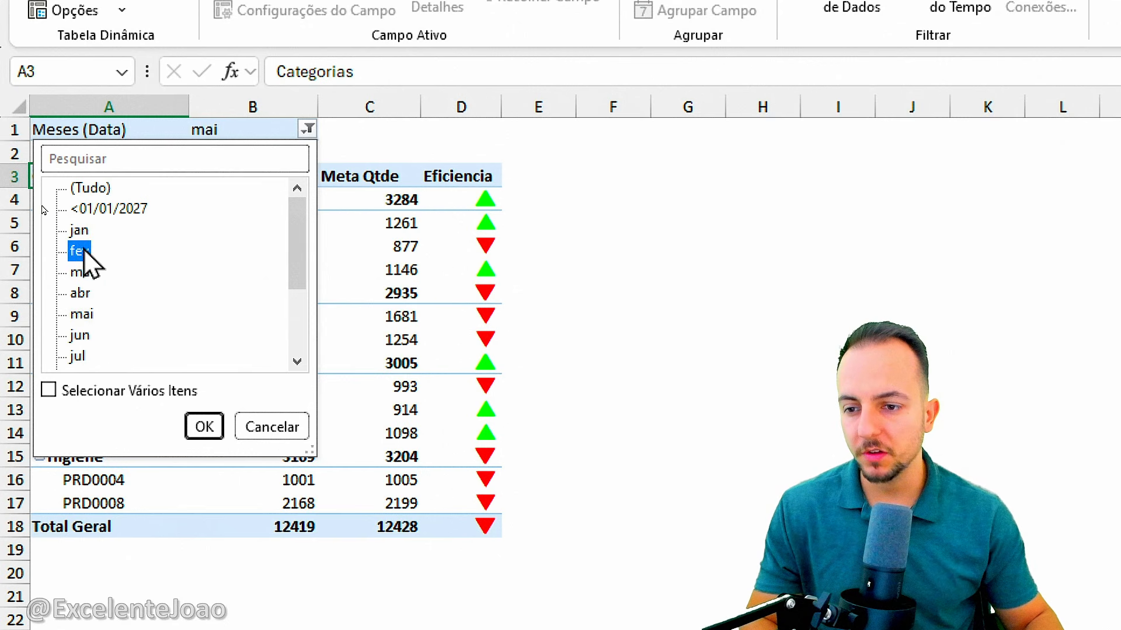
{"action": "left_click", "coordinate": [204, 427]}
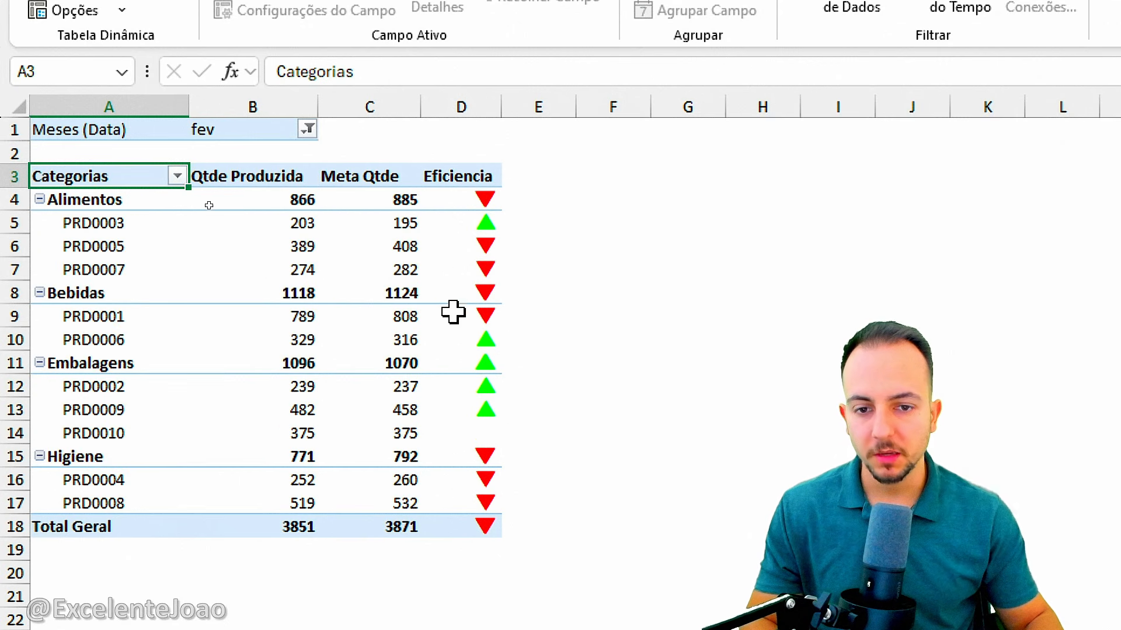
Step: Filter the pivot table's Meses (Data) field to mar
{"action": "left_click", "coordinate": [307, 132]}
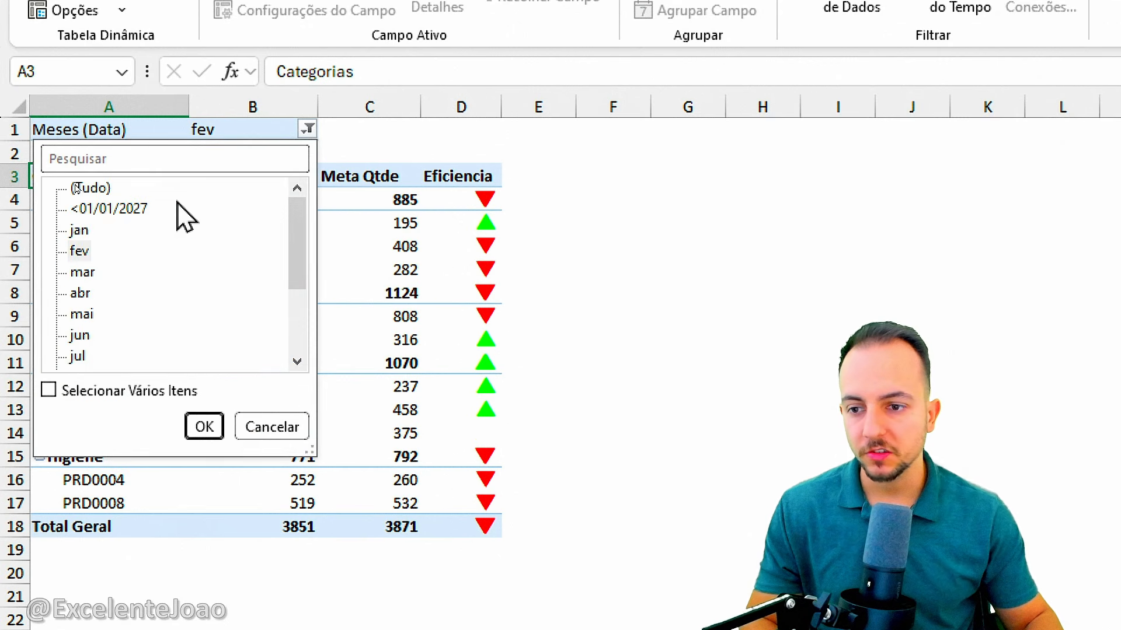
{"action": "left_click", "coordinate": [203, 428]}
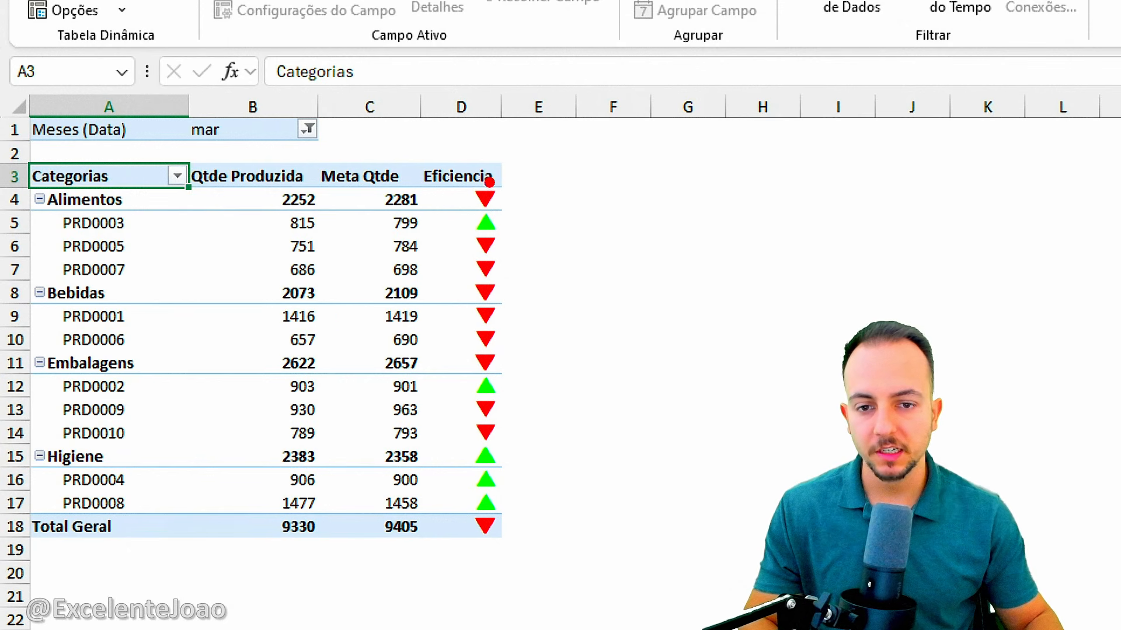
{"action": "key", "text": "Escape"}
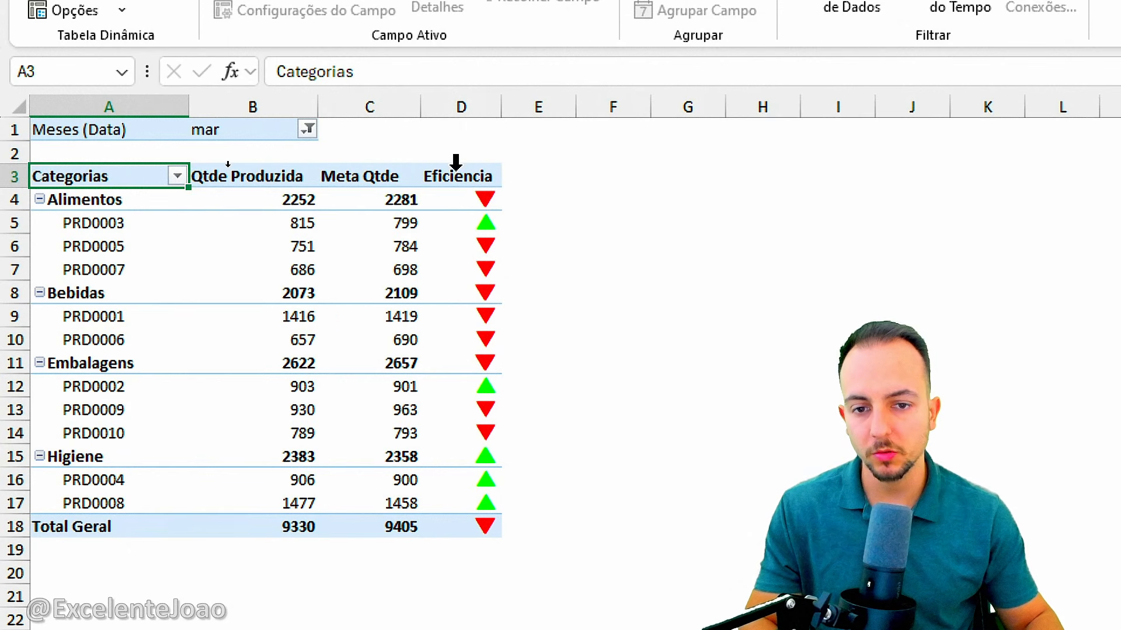
Step: Blank out the Eficiencia header in cell D3 and fit the width of column D to its contents
{"action": "left_click", "coordinate": [459, 165]}
{"action": "left_click", "coordinate": [485, 177]}
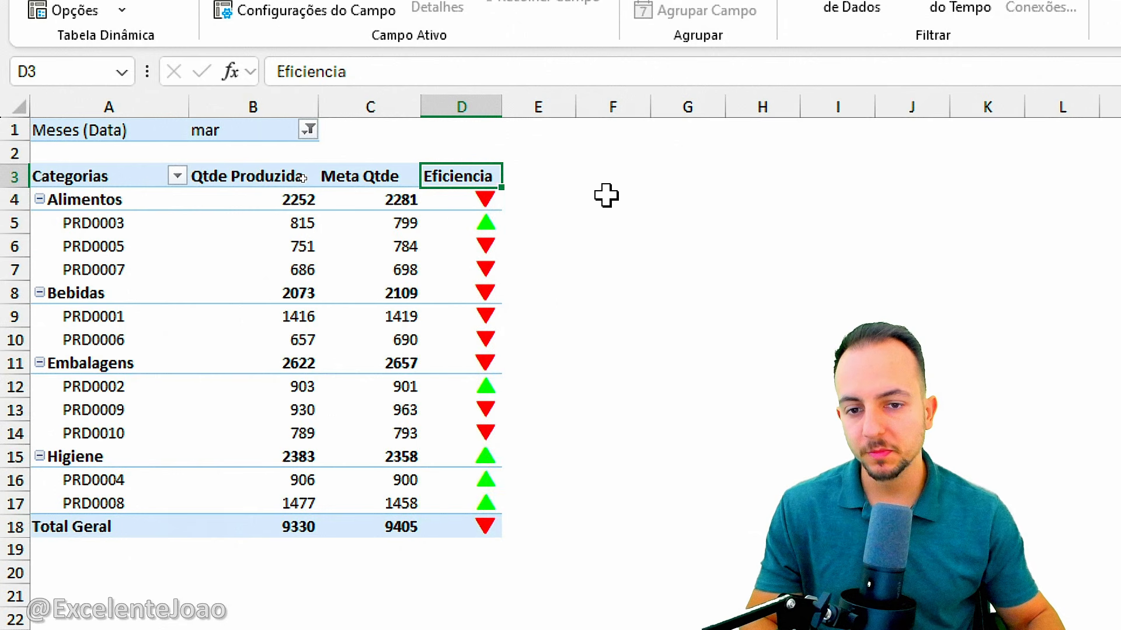
{"action": "key", "text": "BackSpace"}
{"action": "key", "text": "Return"}
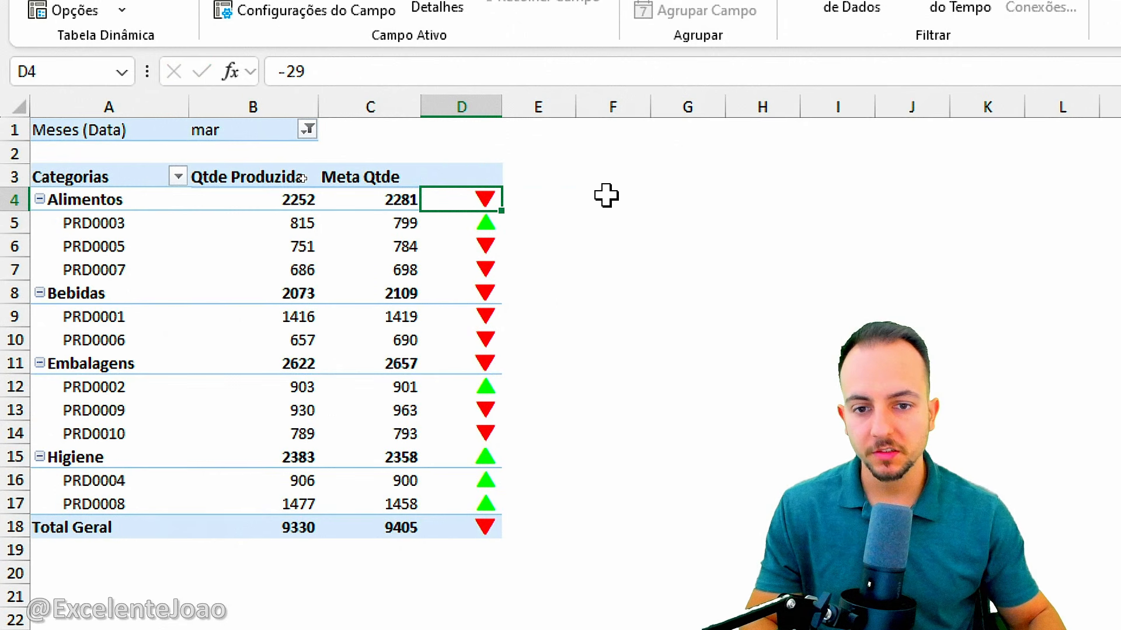
{"action": "double_click", "coordinate": [507, 112]}
{"action": "left_click", "coordinate": [709, 270]}
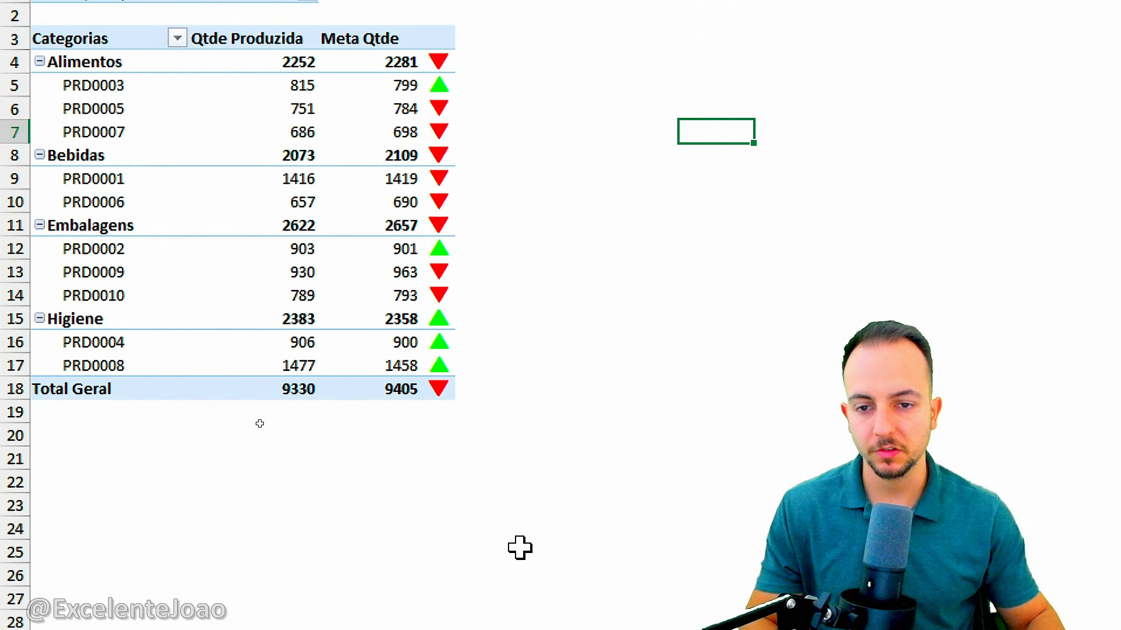
Step: Apply the light blue style Azul claro, Estilo de Tabela Dinâmica Média 6 to the pivot table
{"action": "left_click", "coordinate": [122, 38]}
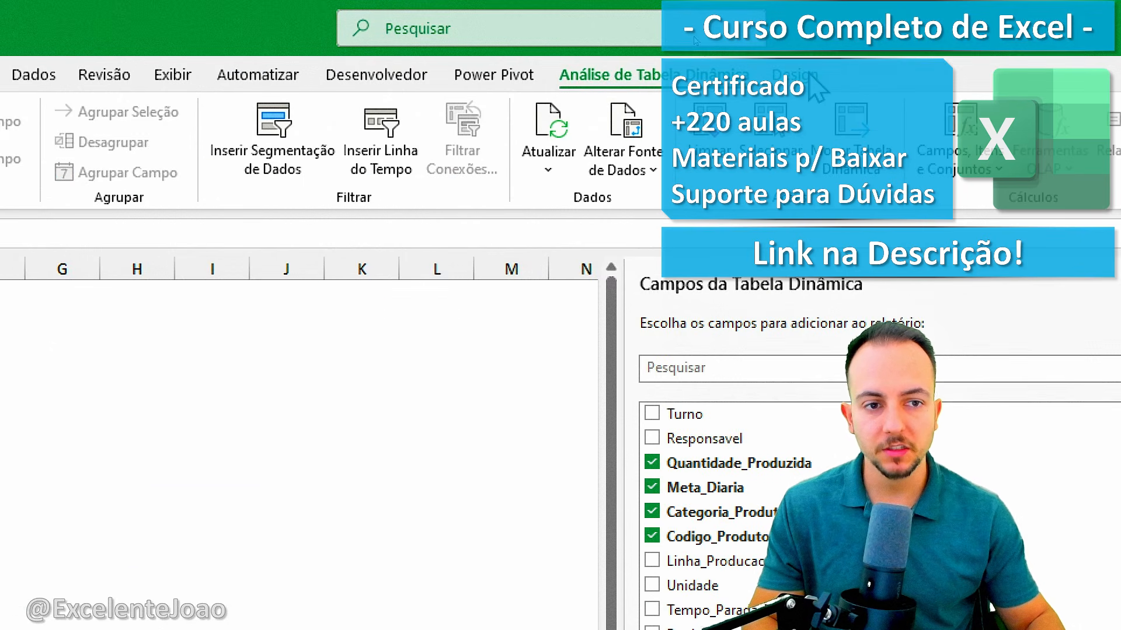
{"action": "left_click", "coordinate": [811, 77]}
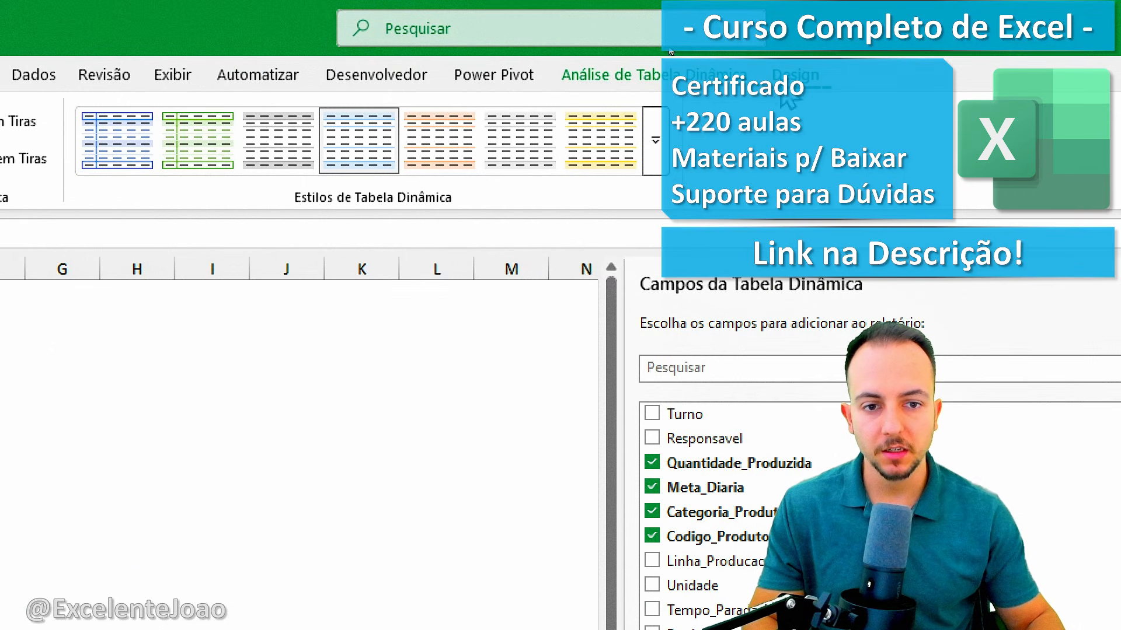
{"action": "left_click", "coordinate": [660, 154]}
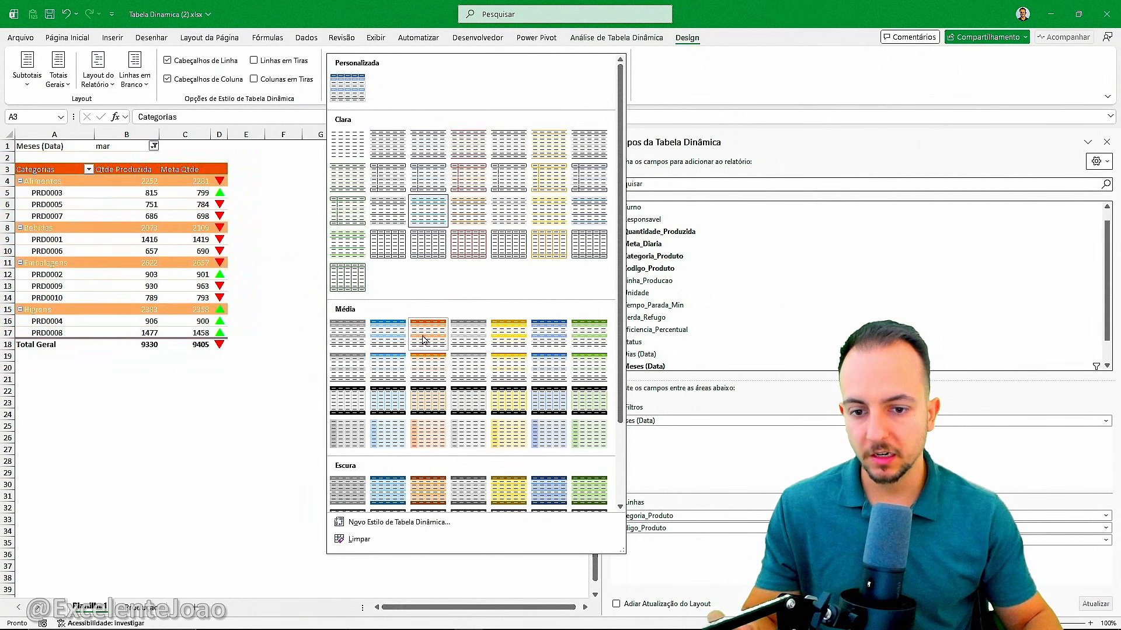
{"action": "left_click", "coordinate": [552, 345]}
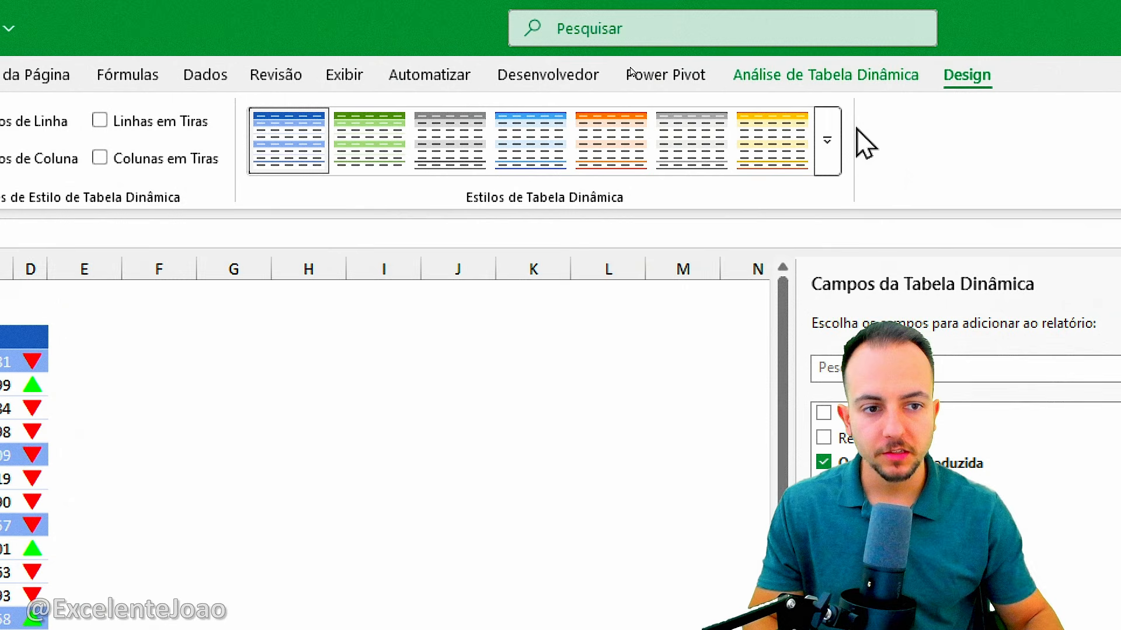
Step: Duplicate the light blue Média 6 pivot table style and name the copy Tabela Dinamica Moderna
{"action": "left_click", "coordinate": [827, 149]}
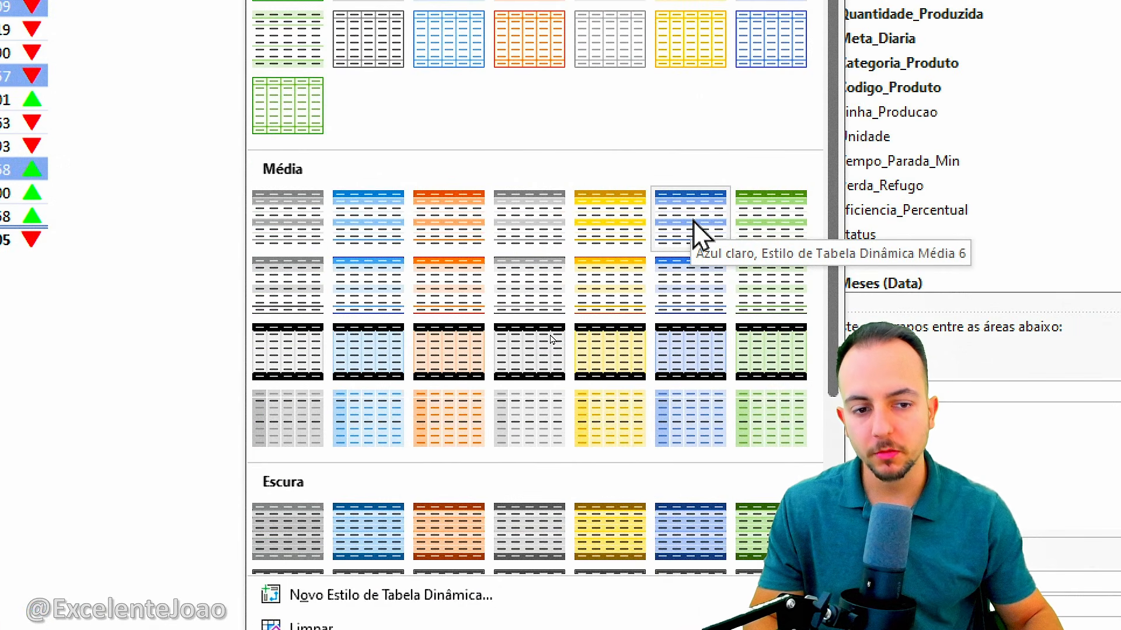
{"action": "right_click", "coordinate": [694, 222]}
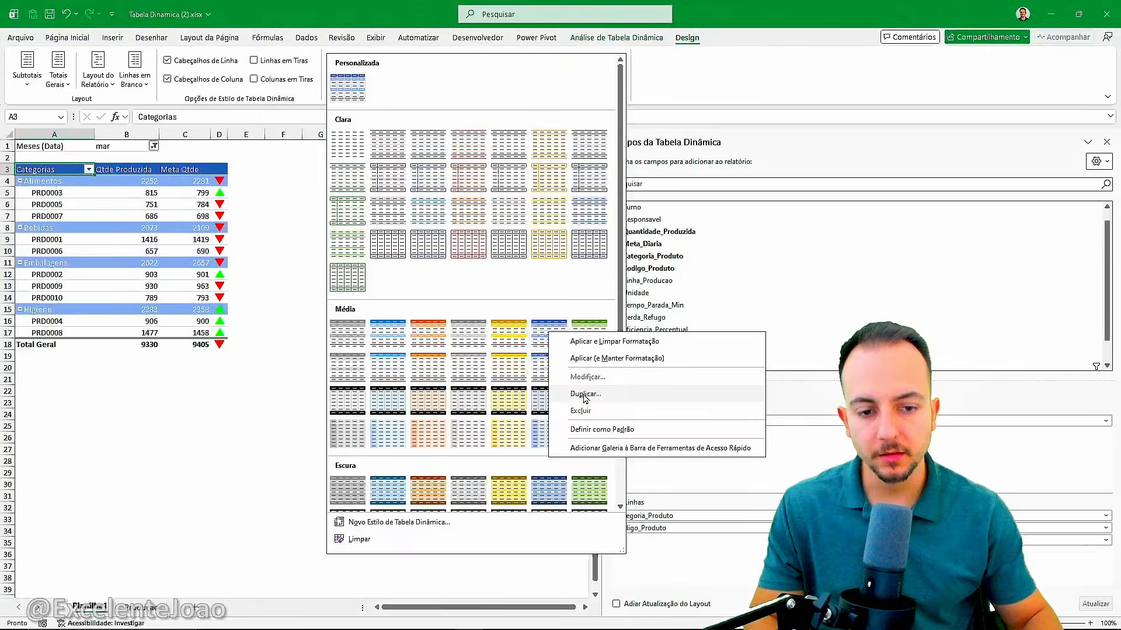
{"action": "left_click", "coordinate": [762, 343]}
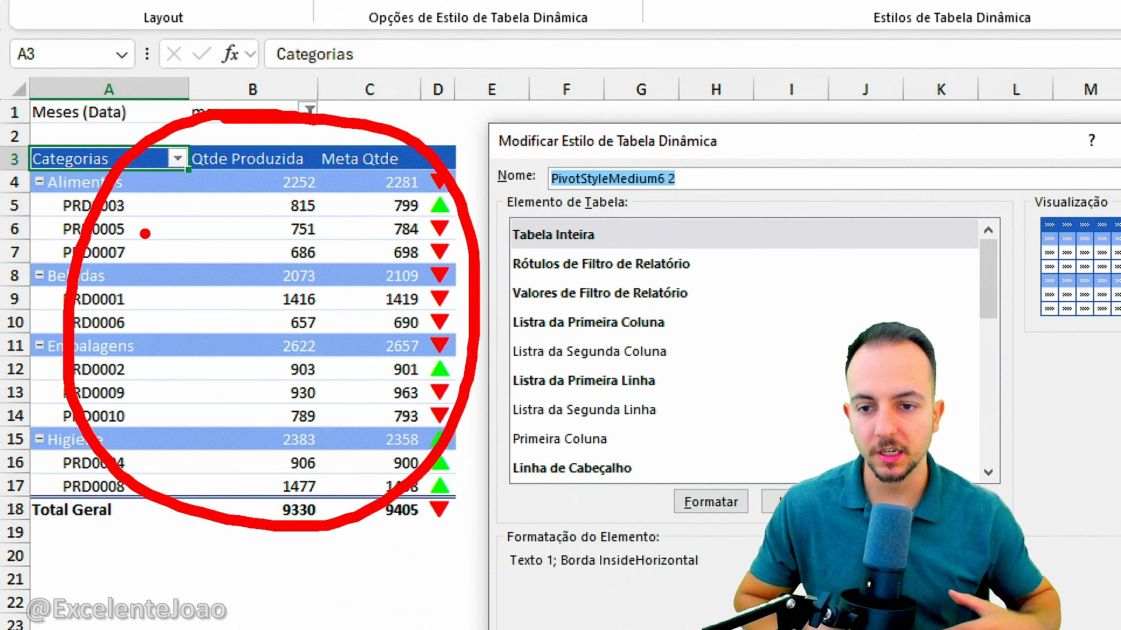
{"action": "key", "text": "Escape"}
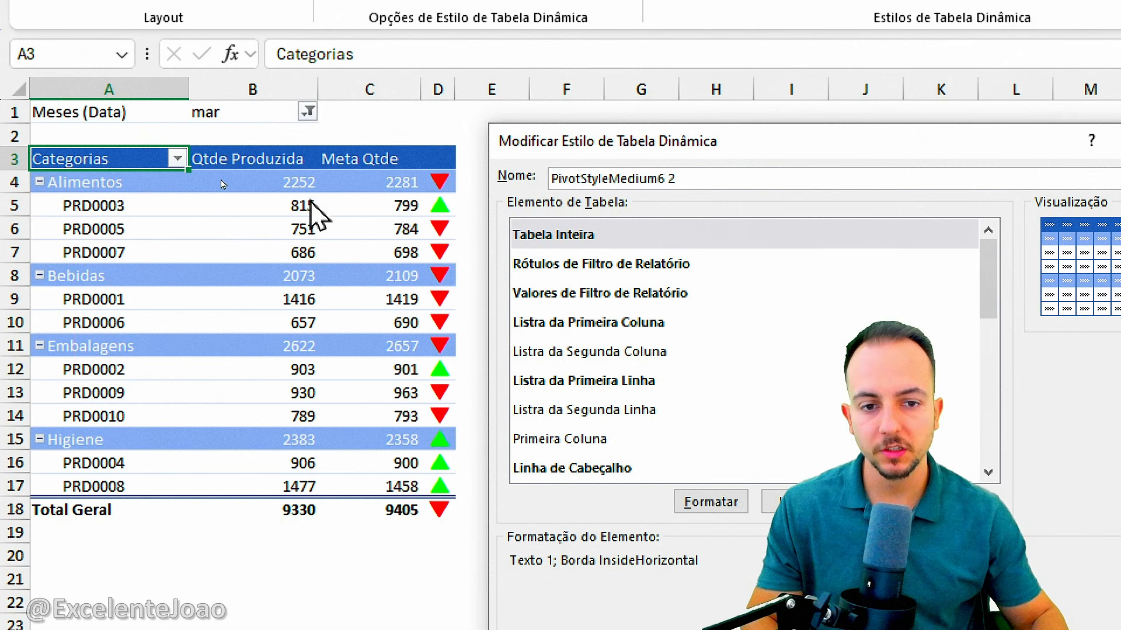
{"action": "left_click_drag", "start_coordinate": [591, 151], "coordinate": [554, 141]}
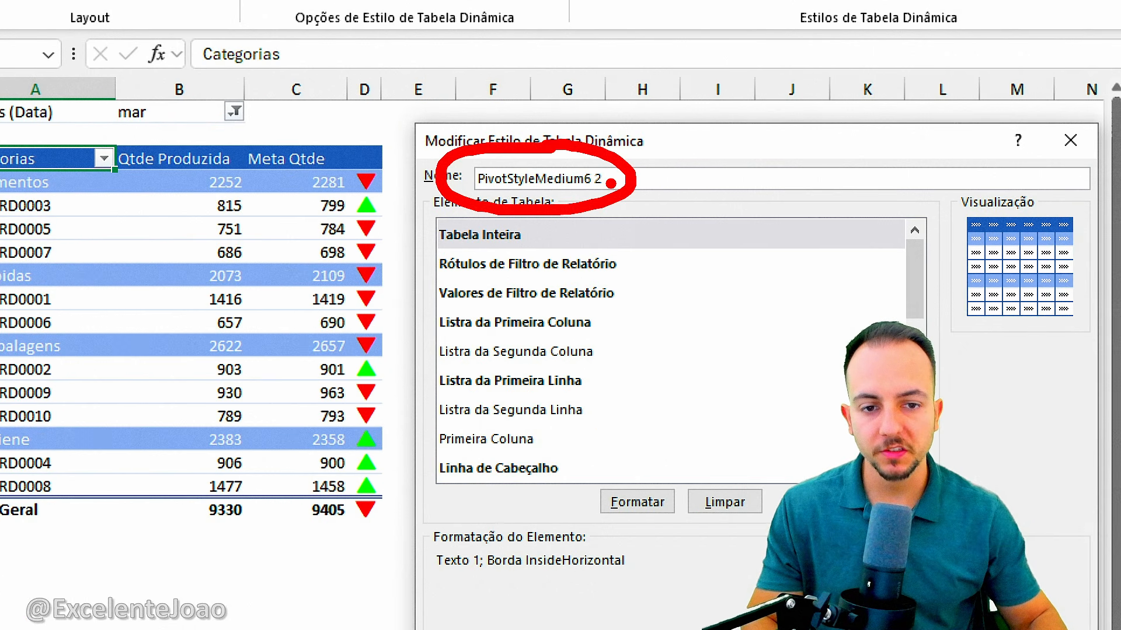
{"action": "key", "text": "Escape"}
{"action": "type", "text": "Tabela Dinamica"}
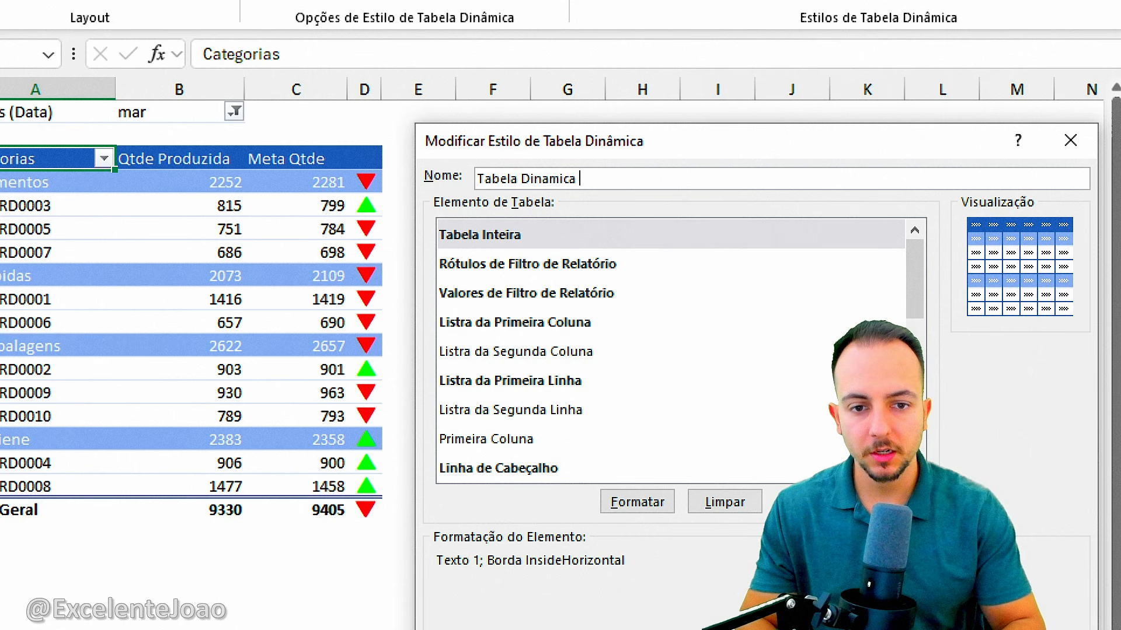
{"action": "type", "text": " Moderna"}
Step: Set the font of the Tabela Inteira element to bold (Negrito) in a dark blue-grey theme colour
{"action": "left_click", "coordinate": [522, 240]}
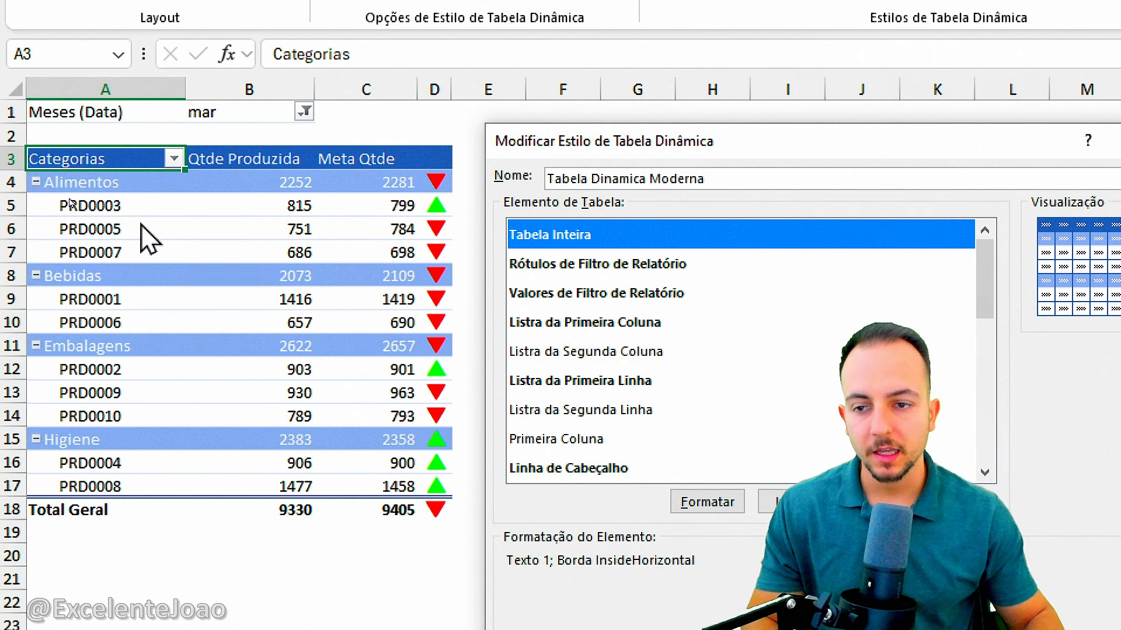
{"action": "mouse_move", "coordinate": [13, 137]}
{"action": "left_mouse_down"}
{"action": "mouse_move", "coordinate": [455, 507]}
{"action": "mouse_move", "coordinate": [463, 549]}
{"action": "left_mouse_up"}
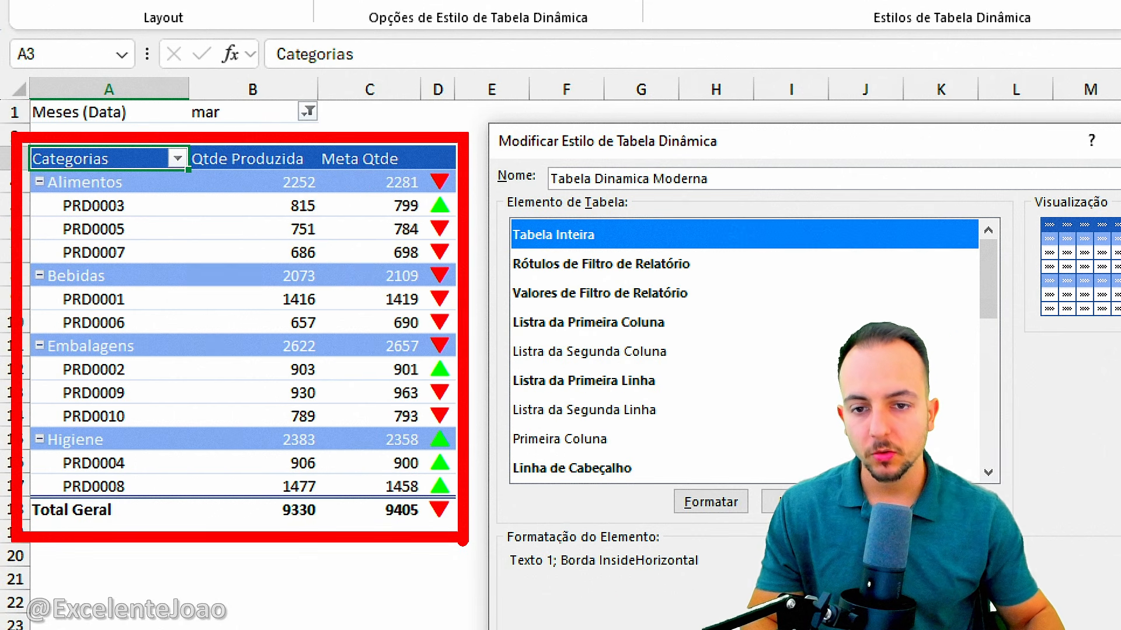
{"action": "key", "text": "Escape"}
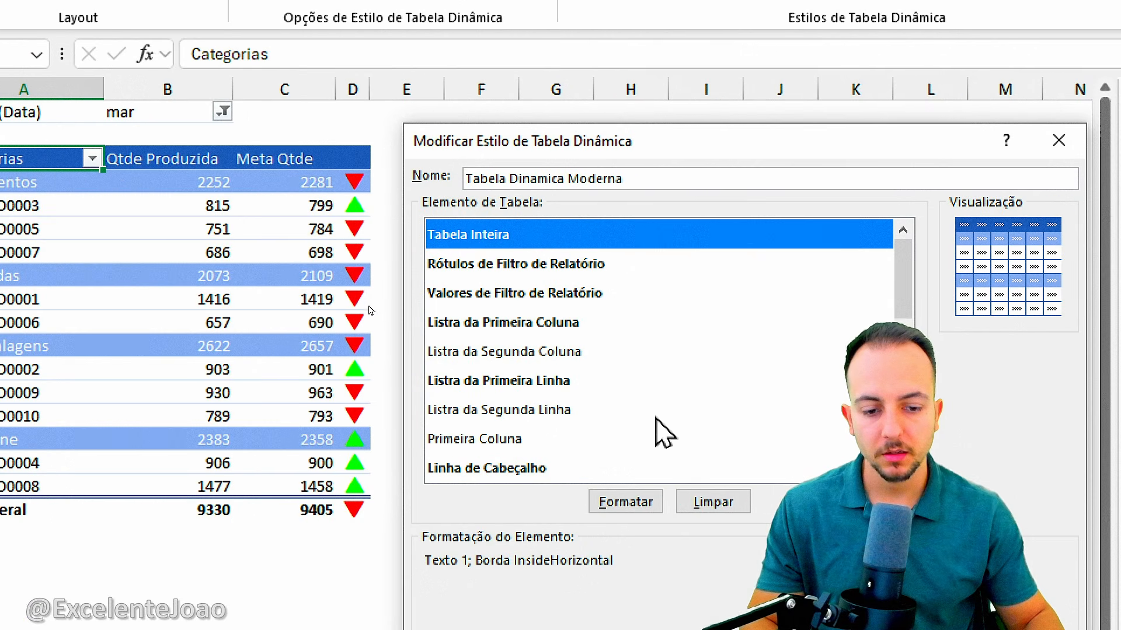
{"action": "left_click", "coordinate": [626, 502]}
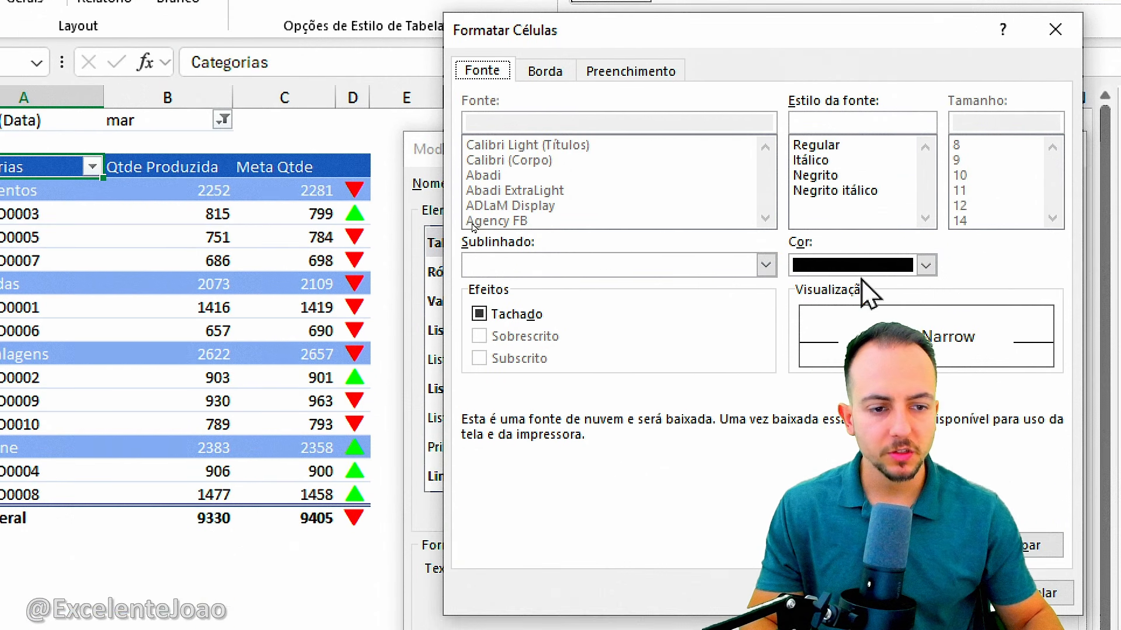
{"action": "left_click", "coordinate": [928, 371]}
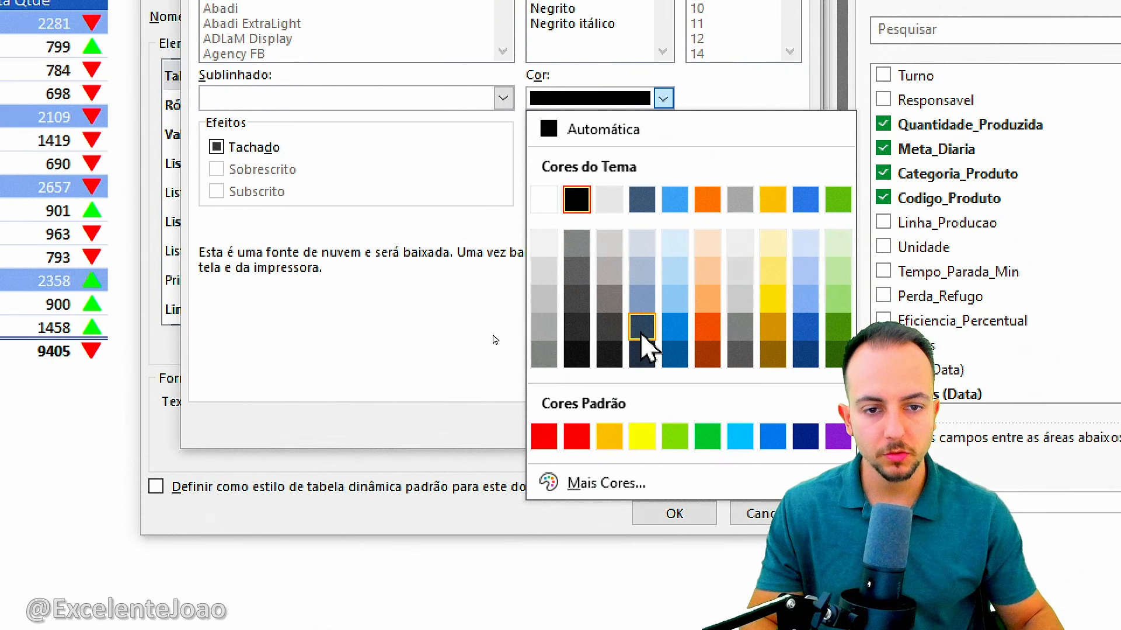
{"action": "left_click", "coordinate": [641, 334]}
{"action": "left_click", "coordinate": [553, 143]}
{"action": "left_click", "coordinate": [551, 173]}
{"action": "left_click", "coordinate": [566, 183]}
{"action": "left_click", "coordinate": [554, 172]}
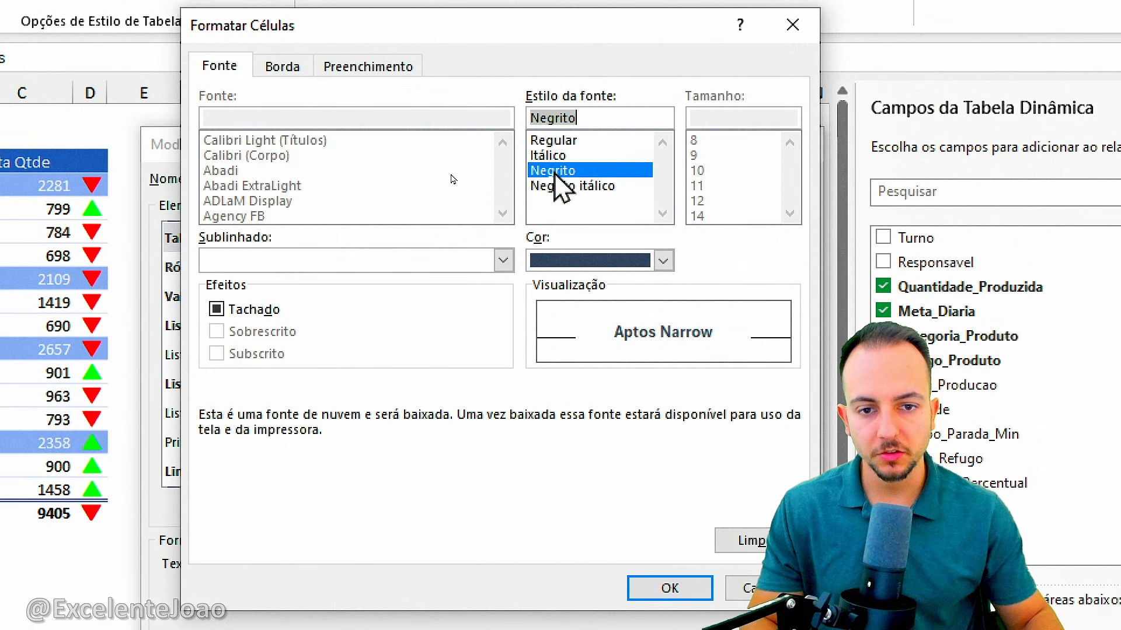
Step: Add light blue outline and inside borders to the Tabela Inteira element of the custom style
{"action": "left_click", "coordinate": [286, 67]}
{"action": "left_click", "coordinate": [347, 324]}
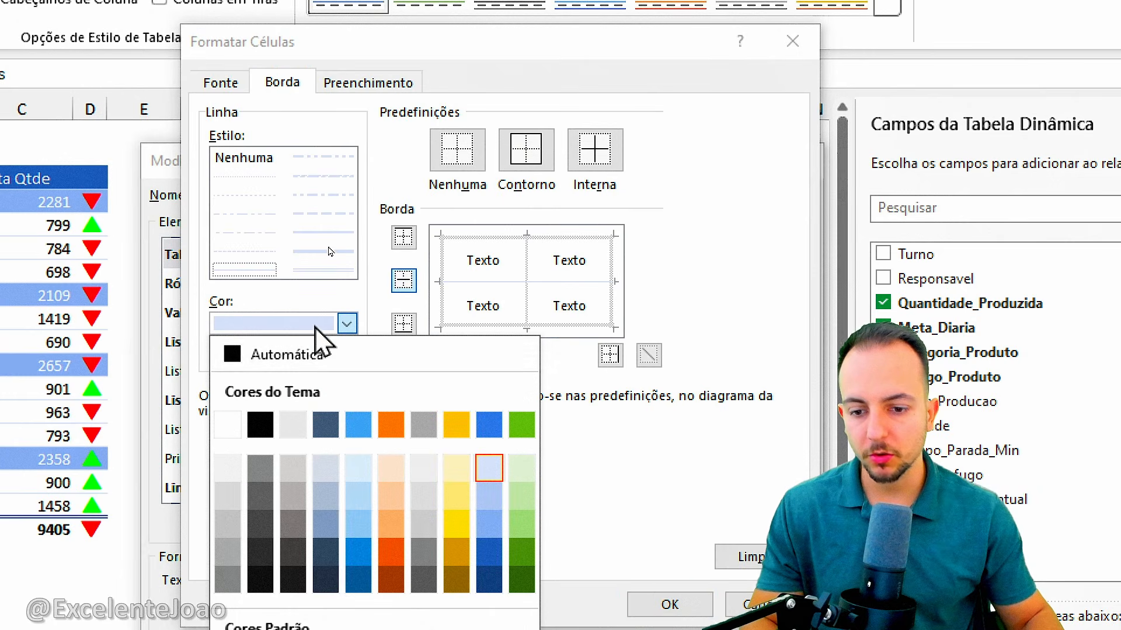
{"action": "left_click", "coordinate": [336, 326]}
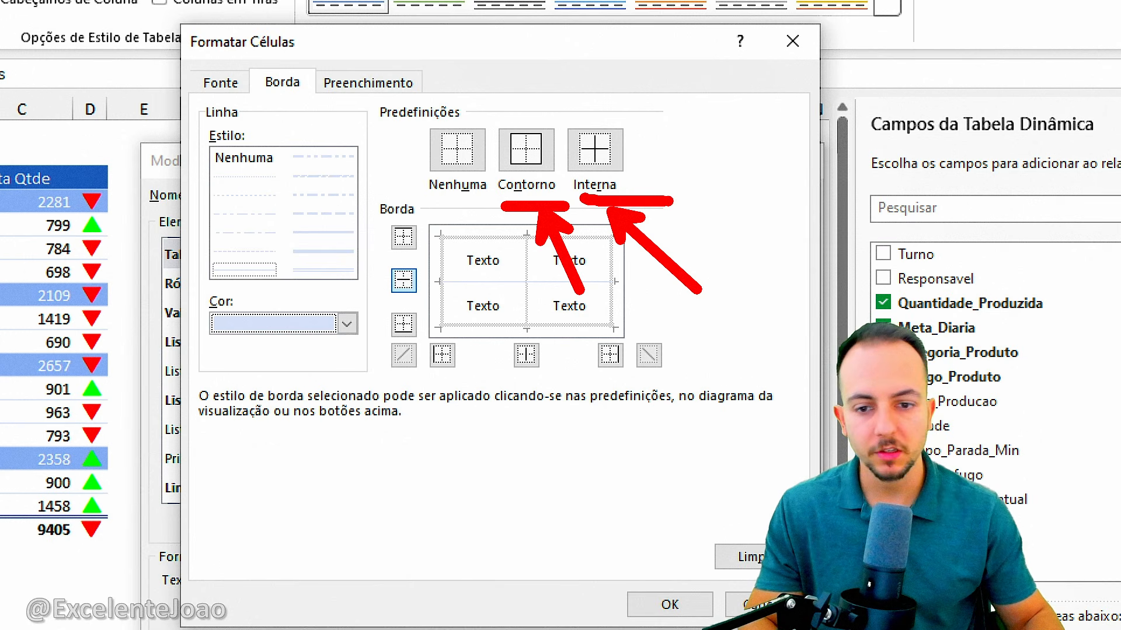
{"action": "left_click", "coordinate": [528, 169]}
{"action": "left_click", "coordinate": [596, 167]}
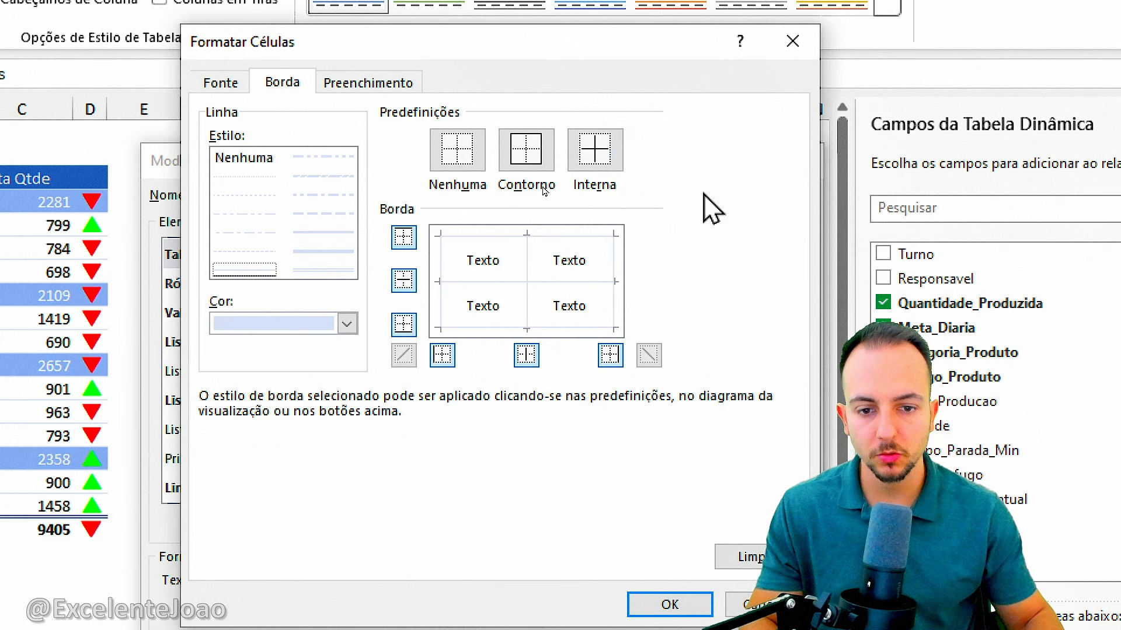
{"action": "key", "text": "Return"}
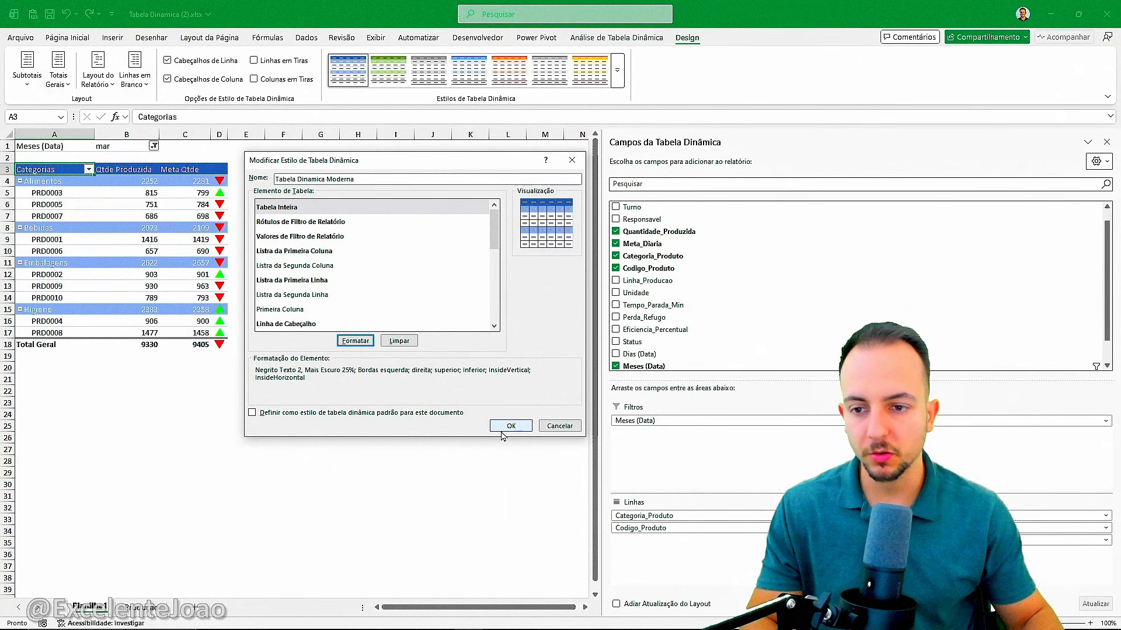
Step: Save the Tabela Dinamica Moderna style and apply it to the pivot table
{"action": "left_click", "coordinate": [501, 430]}
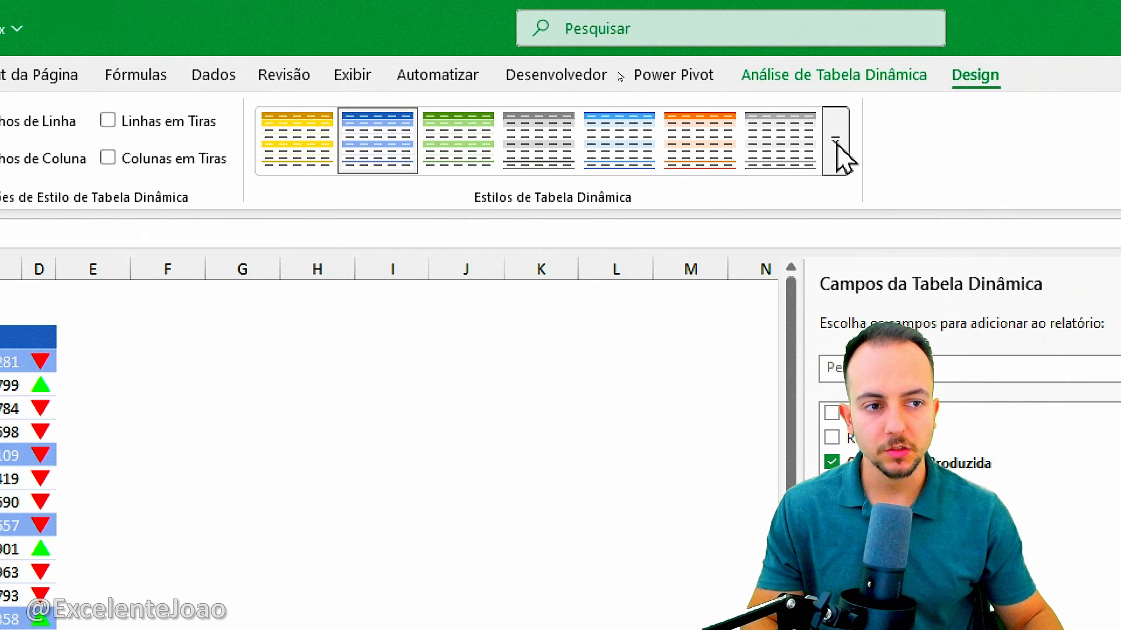
{"action": "left_click", "coordinate": [840, 155]}
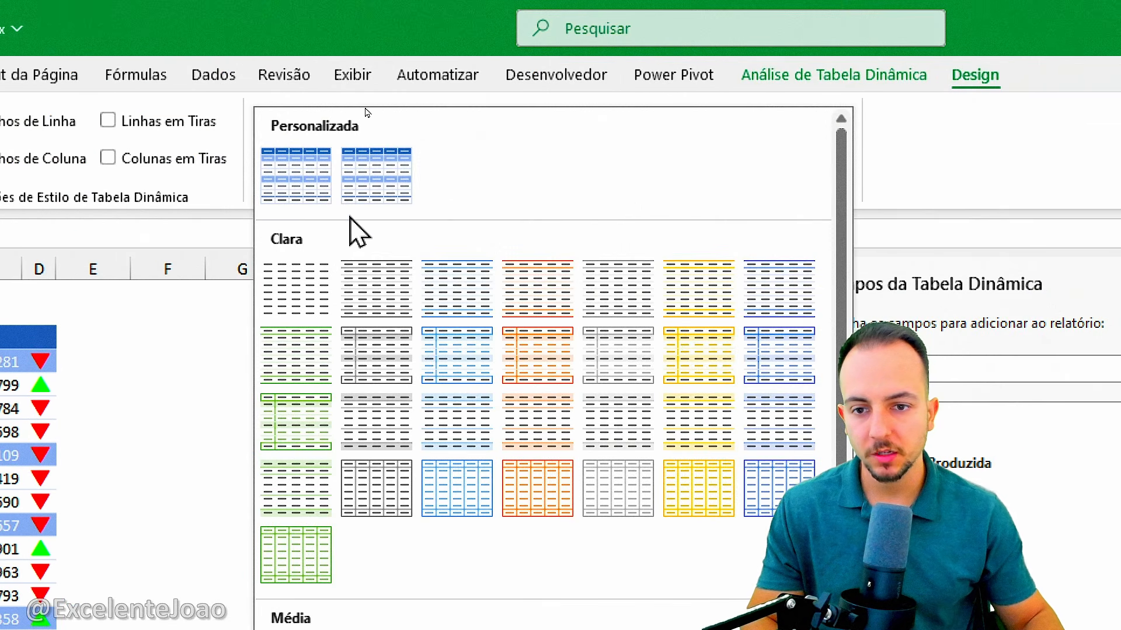
{"action": "left_click", "coordinate": [364, 186]}
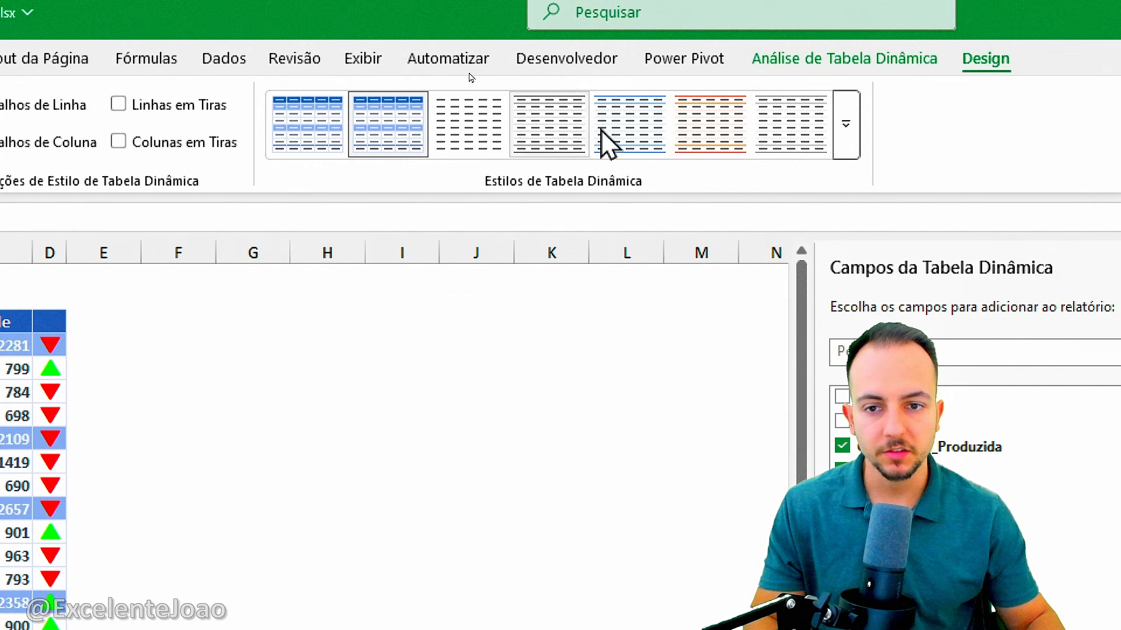
Step: Modify Tabela Dinamica Moderna, giving its Rótulos de Filtro de Relatório element light blue outline and inside borders, a white font and a dark blue fill
{"action": "right_click", "coordinate": [401, 132]}
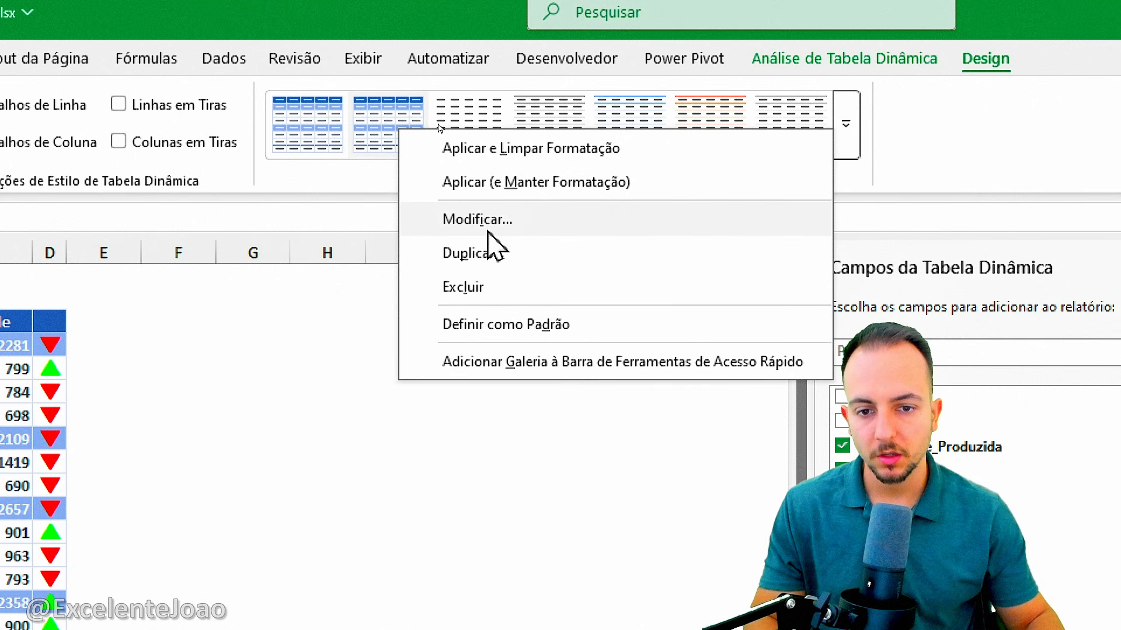
{"action": "left_click", "coordinate": [505, 224]}
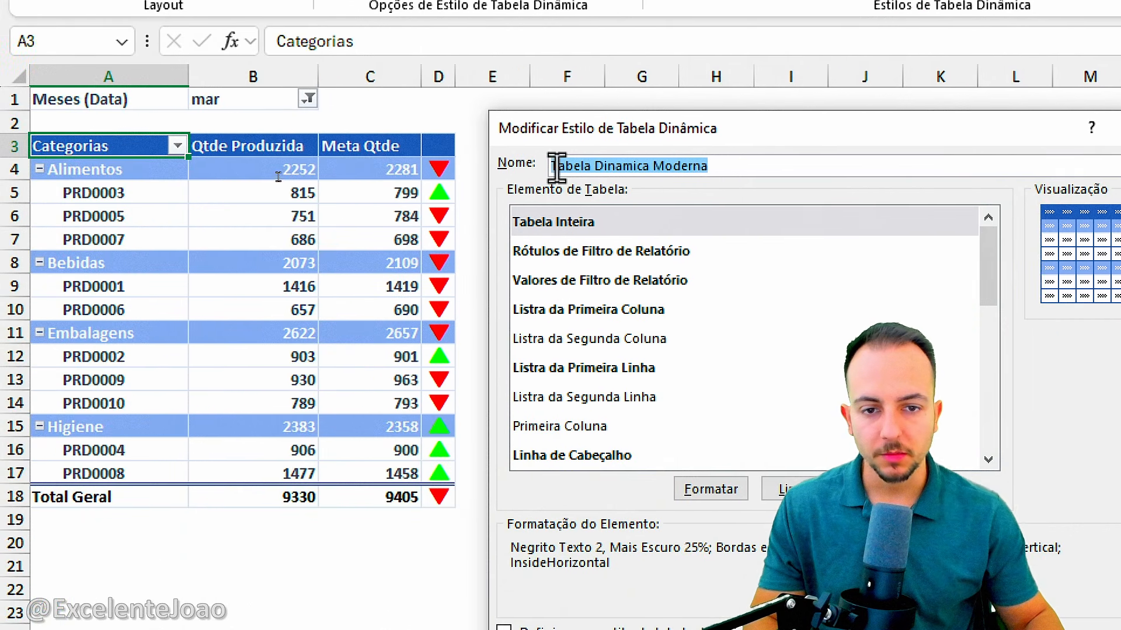
{"action": "left_click_drag", "start_coordinate": [553, 135], "coordinate": [549, 114]}
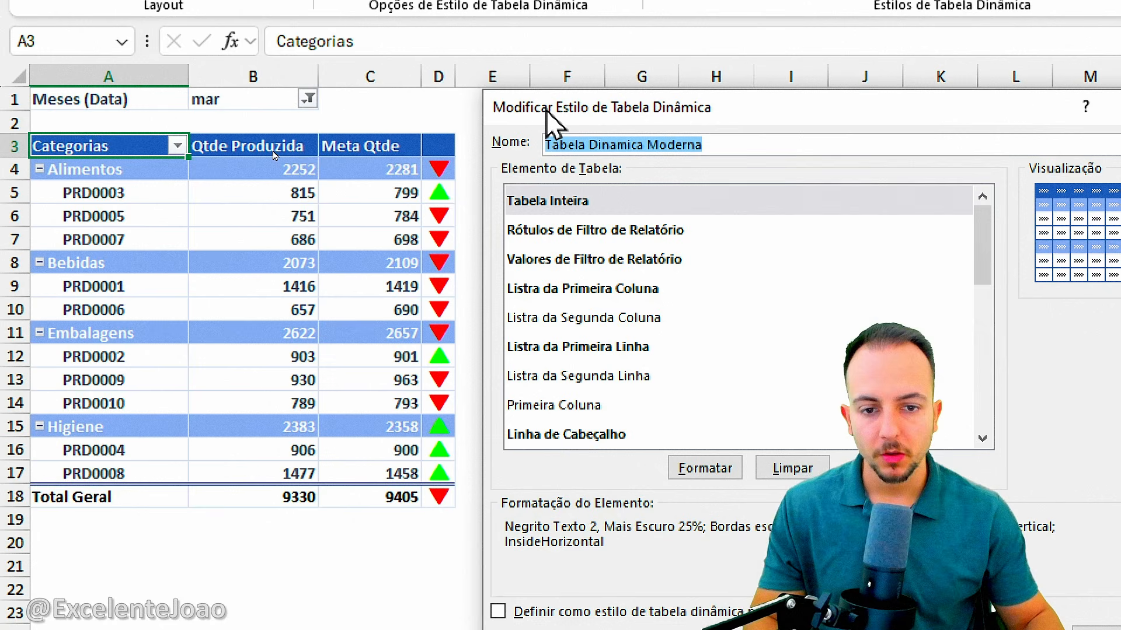
{"action": "left_click", "coordinate": [572, 229]}
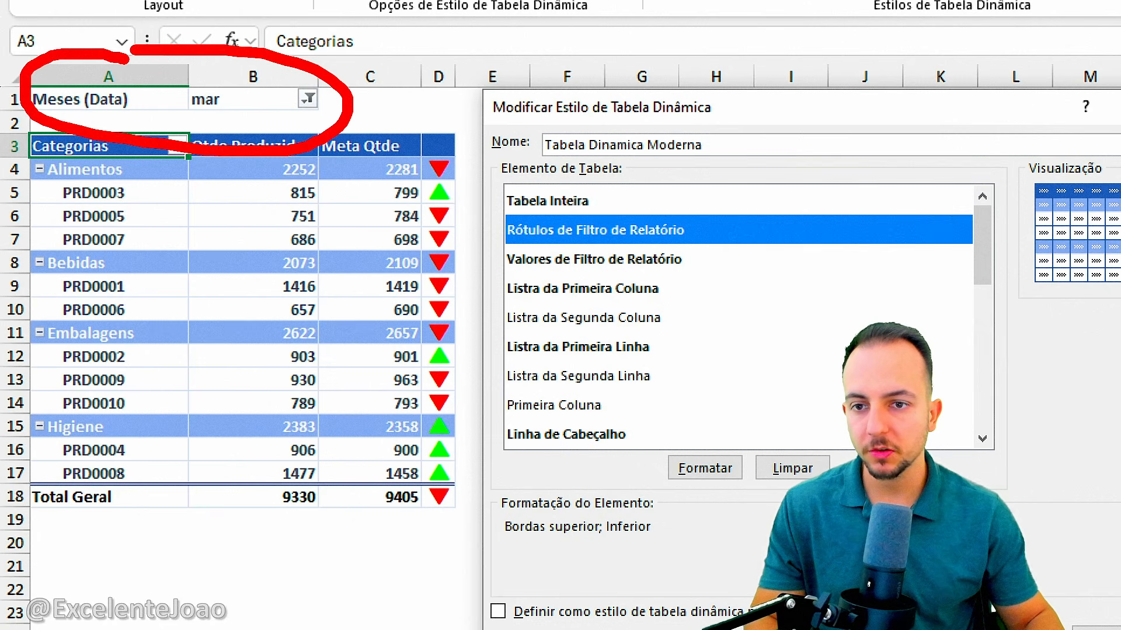
{"action": "left_click", "coordinate": [705, 468]}
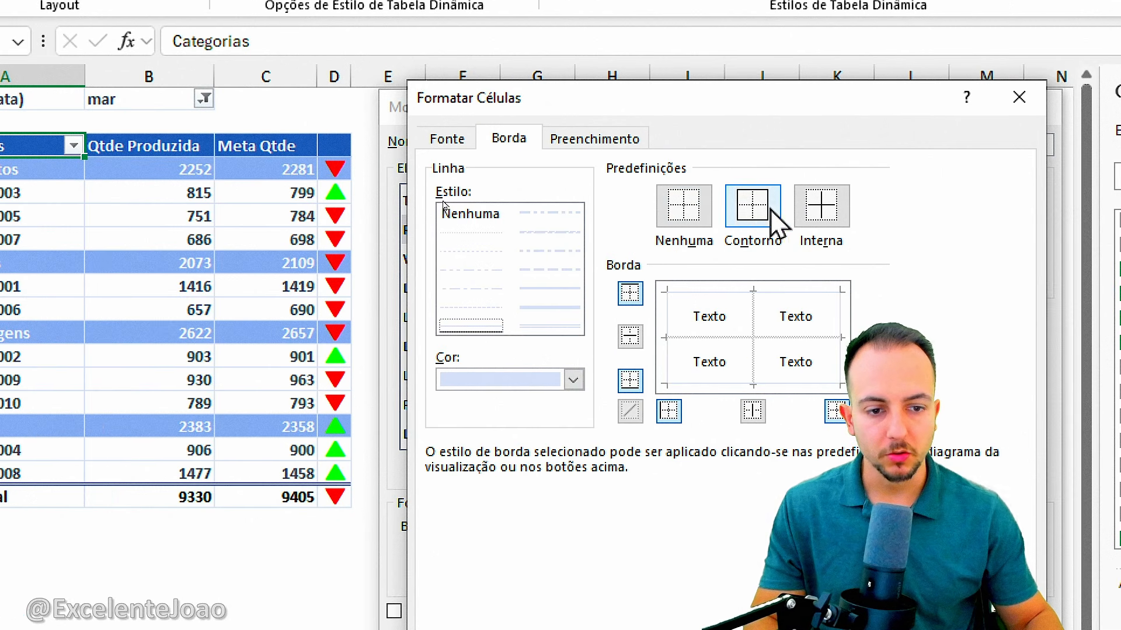
{"action": "left_click", "coordinate": [464, 143]}
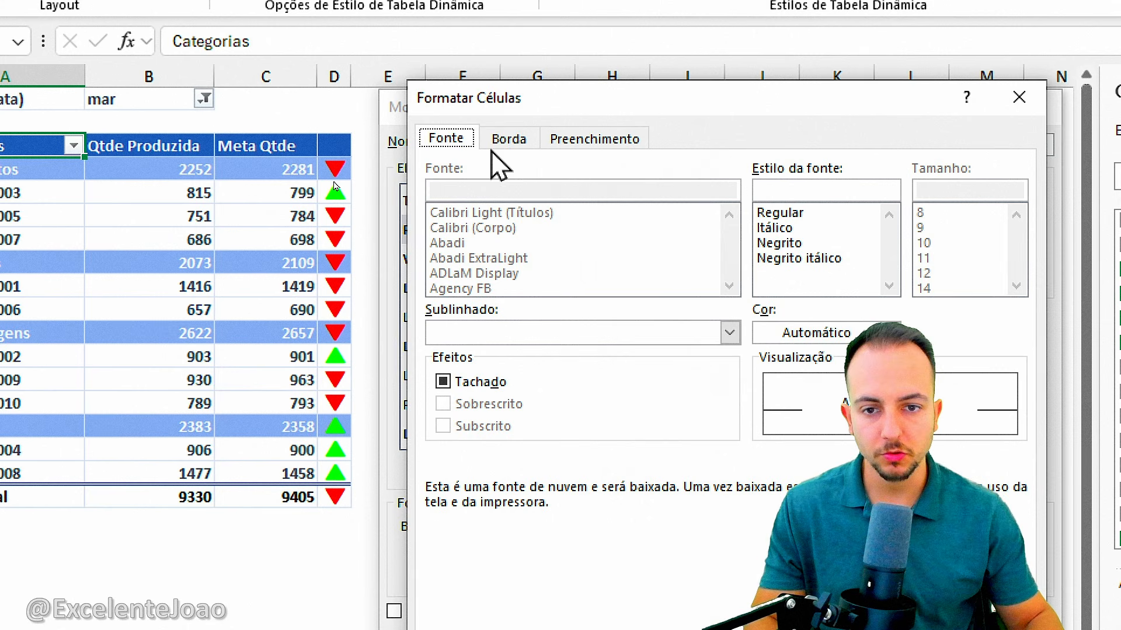
{"action": "left_click", "coordinate": [818, 335]}
{"action": "left_click", "coordinate": [769, 426]}
{"action": "left_click", "coordinate": [629, 151]}
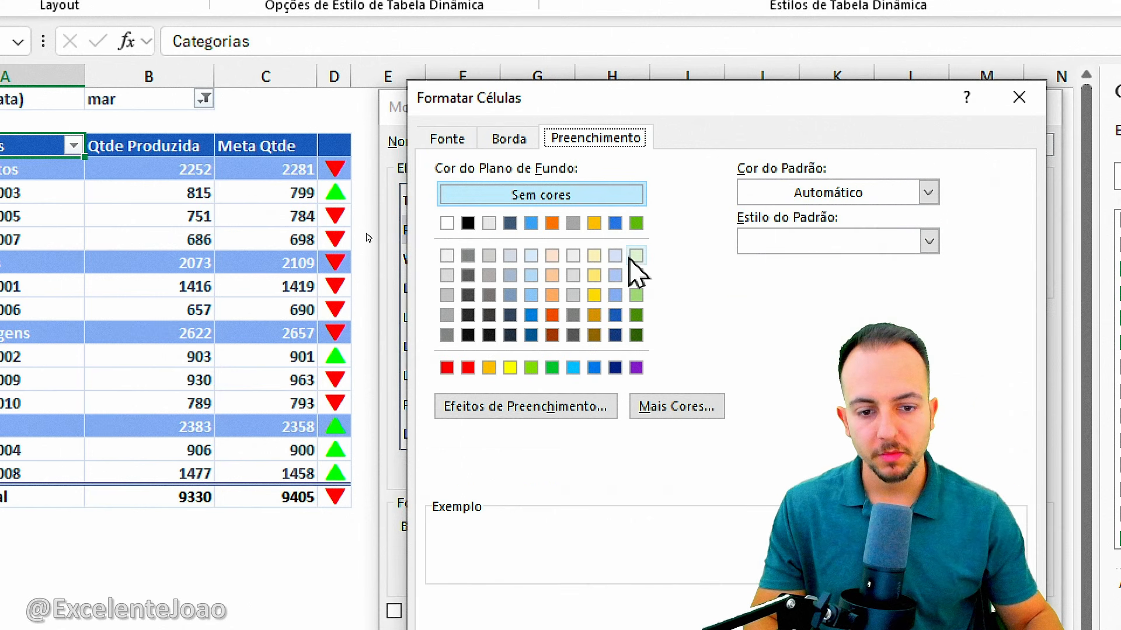
{"action": "left_click", "coordinate": [615, 335]}
{"action": "key", "text": "Return"}
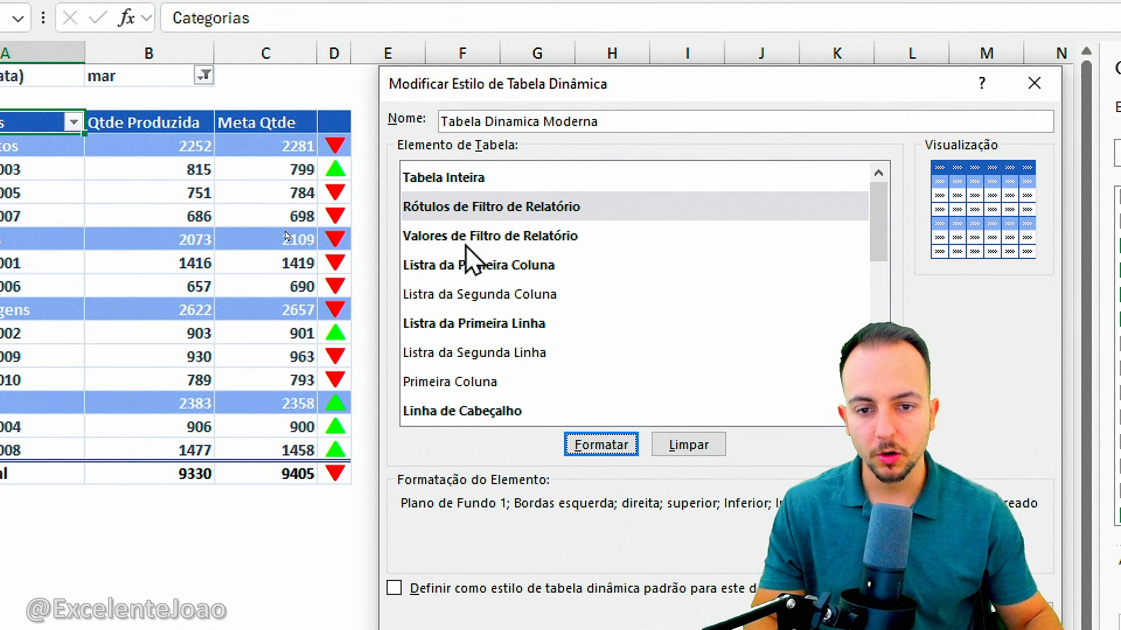
Step: Give the Valores de Filtro de Relatório element a dark blue fill, light blue outline and inside borders and a white font, and save the style
{"action": "left_click", "coordinate": [469, 244]}
{"action": "mouse_move", "coordinate": [69, 43]}
{"action": "left_mouse_down"}
{"action": "mouse_move", "coordinate": [222, 112]}
{"action": "mouse_move", "coordinate": [263, 114]}
{"action": "left_mouse_up"}
{"action": "key", "text": "Escape"}
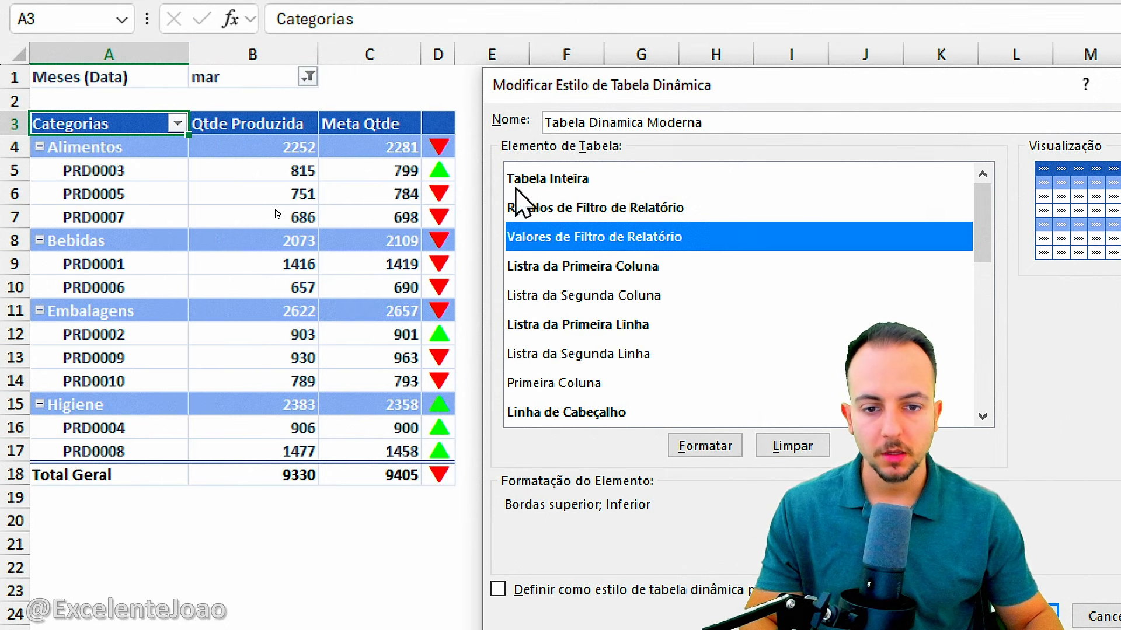
{"action": "left_click", "coordinate": [709, 450]}
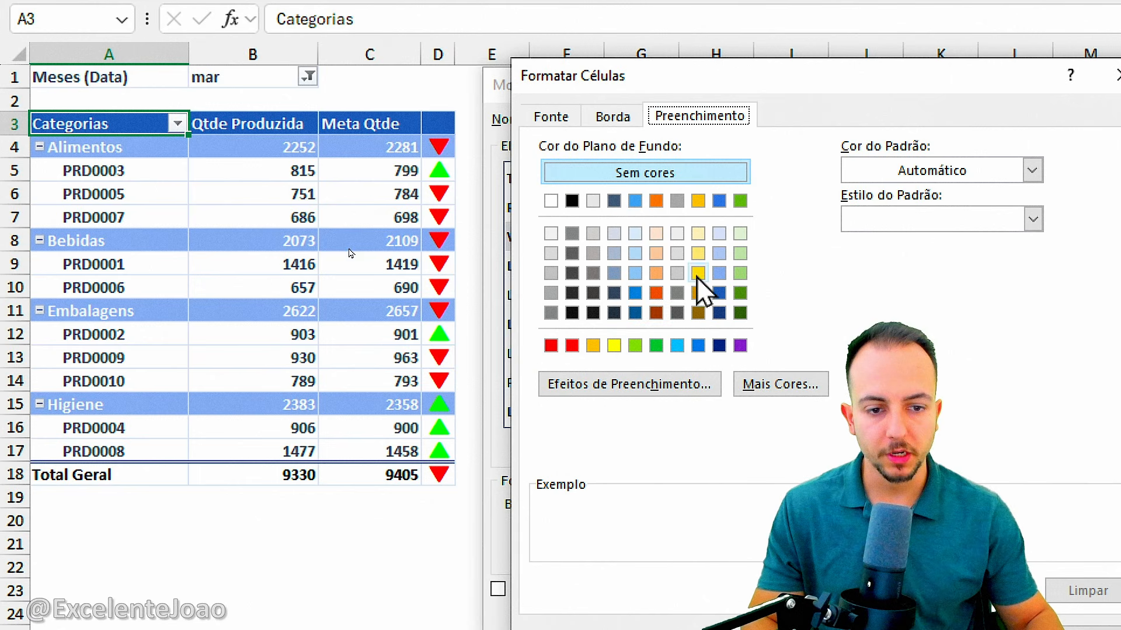
{"action": "left_click", "coordinate": [719, 313]}
{"action": "left_click", "coordinate": [615, 117]}
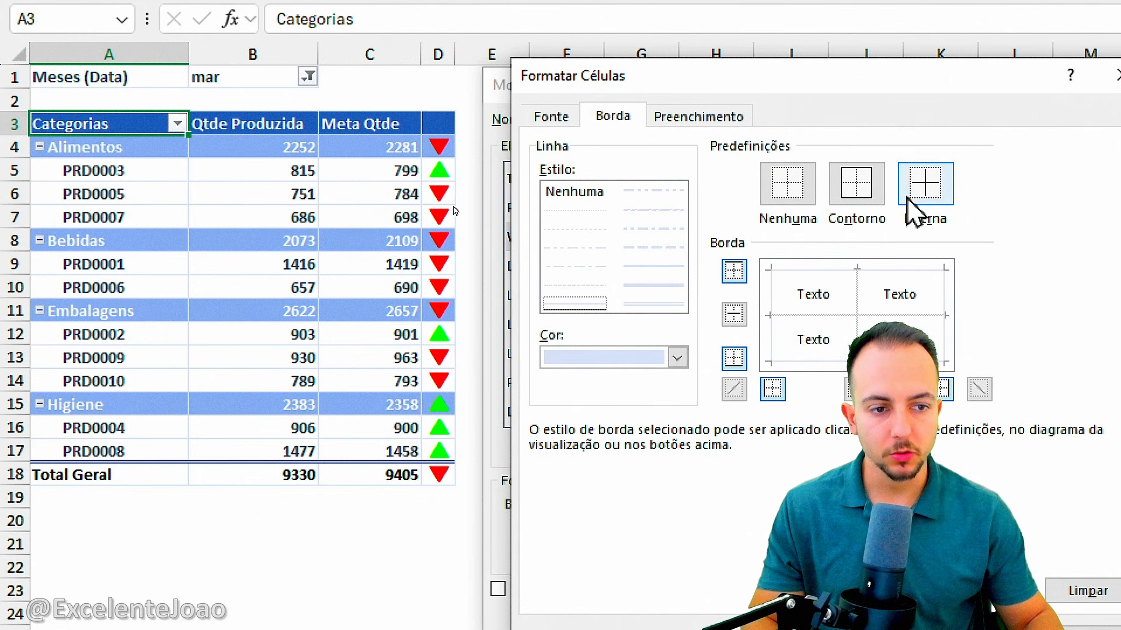
{"action": "left_click", "coordinate": [559, 120]}
{"action": "left_click", "coordinate": [911, 308]}
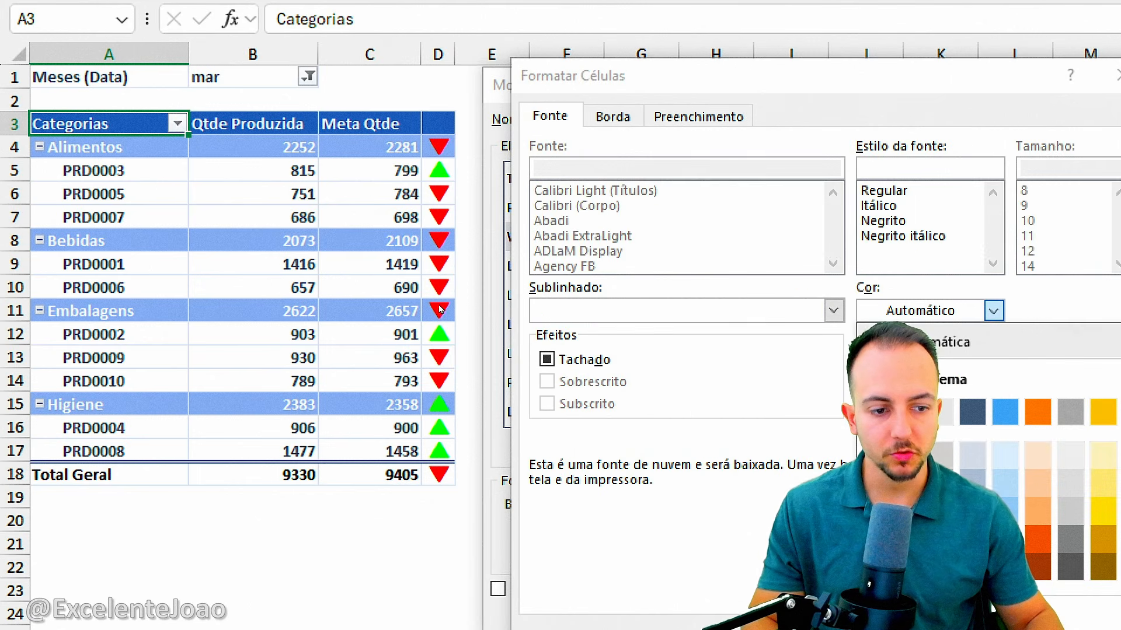
{"action": "left_click", "coordinate": [875, 404]}
{"action": "left_click", "coordinate": [758, 507]}
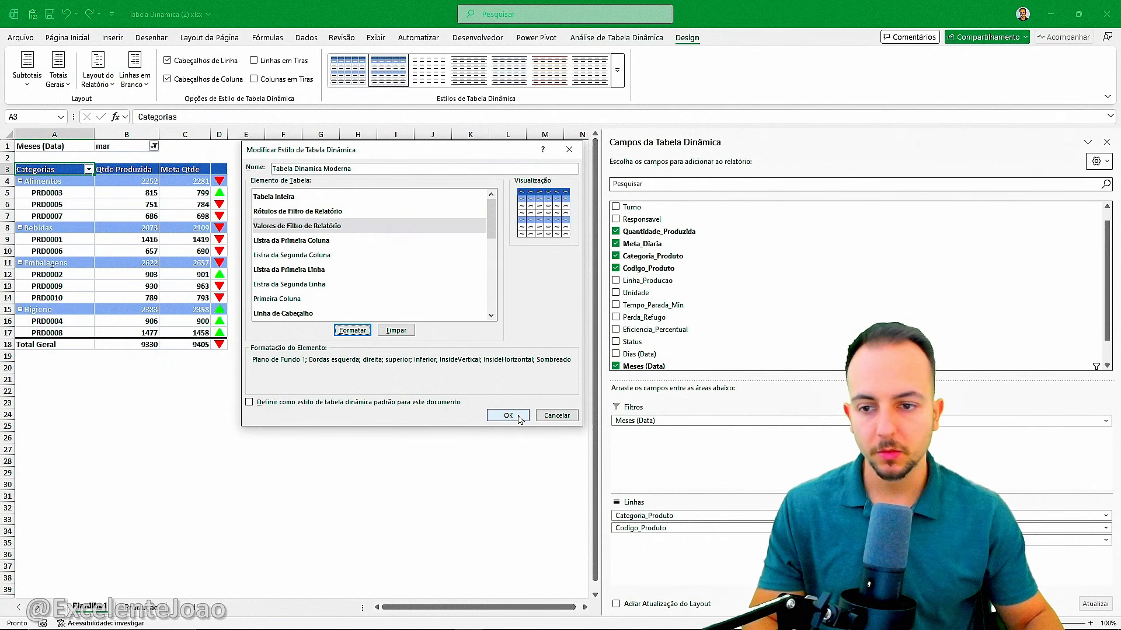
{"action": "left_click", "coordinate": [508, 415]}
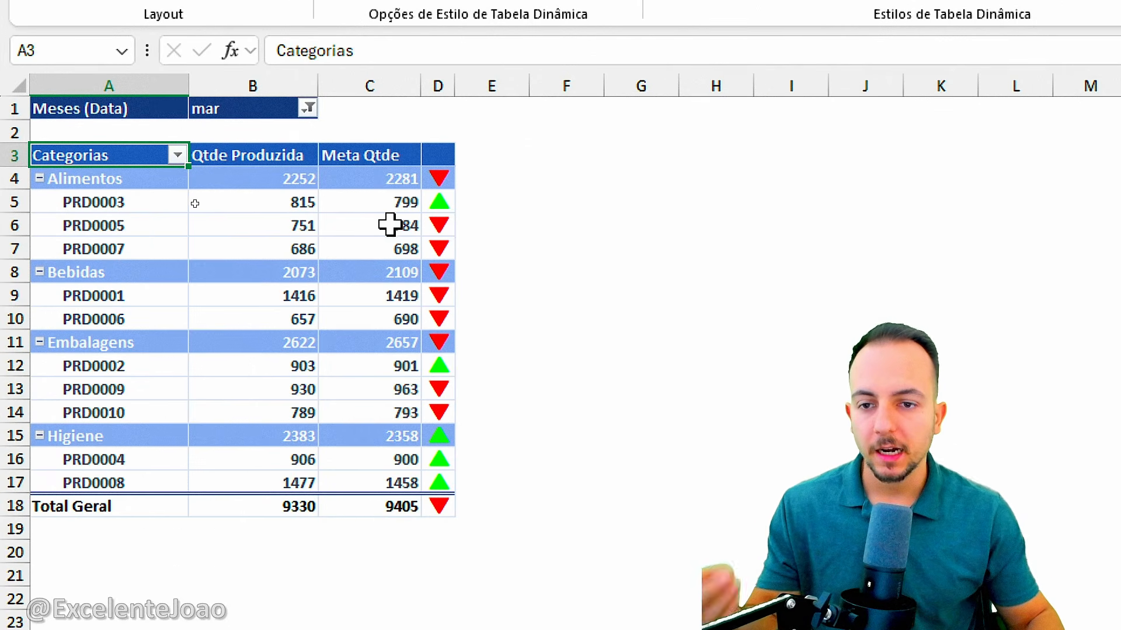
Step: Filter the pivot table's Meses (Data) field to fev
{"action": "left_click", "coordinate": [307, 109]}
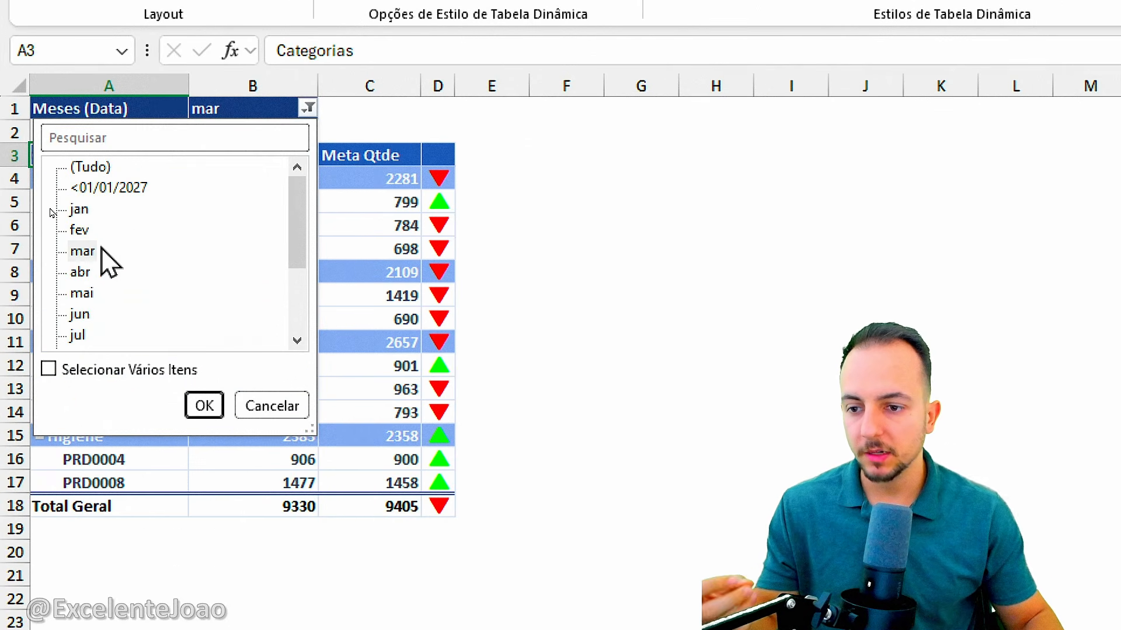
{"action": "left_click", "coordinate": [85, 231]}
{"action": "left_click", "coordinate": [206, 409]}
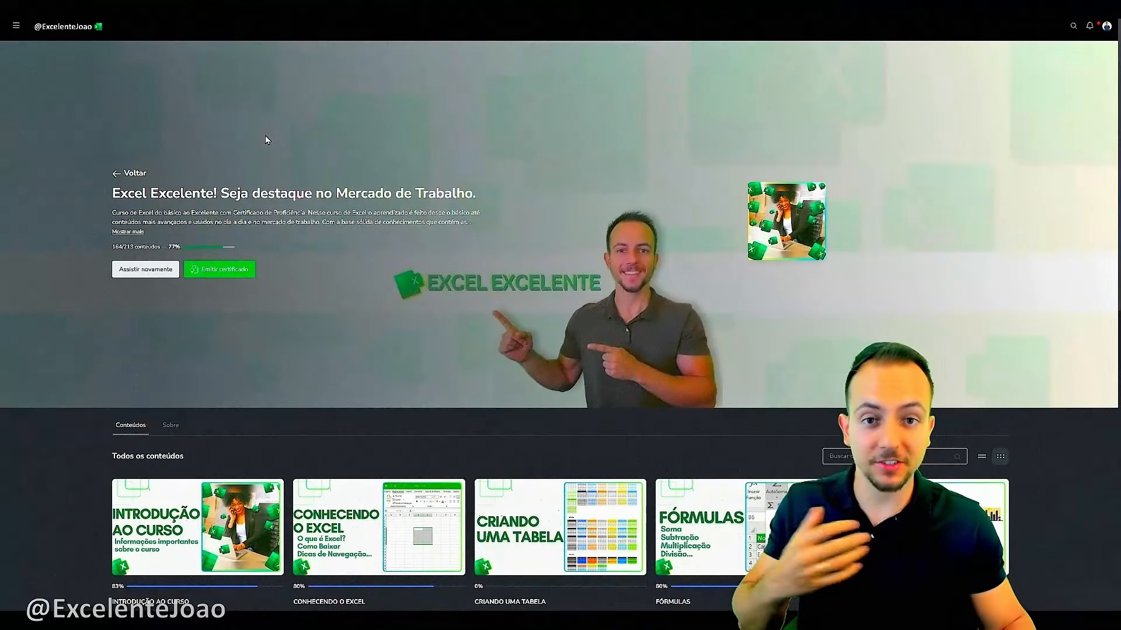
{"action": "scroll", "coordinate": [265, 140], "scroll_direction": "down", "scroll_amount": 4}
{"action": "scroll", "coordinate": [265, 141], "scroll_direction": "down", "scroll_amount": 6}
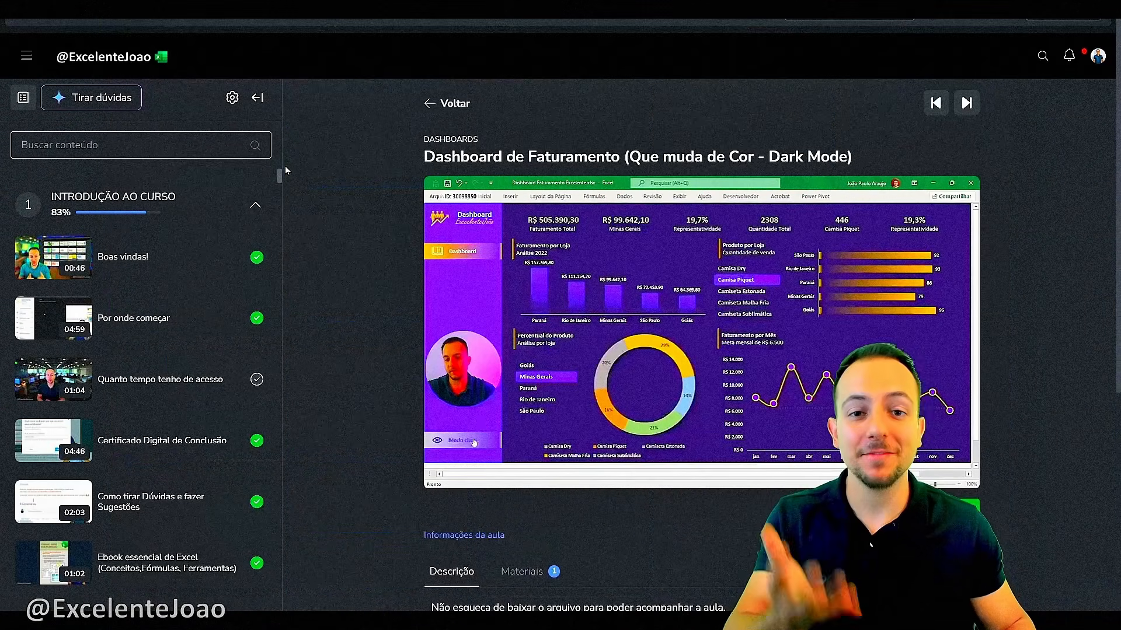
{"action": "left_click_drag", "start_coordinate": [283, 171], "coordinate": [279, 257]}
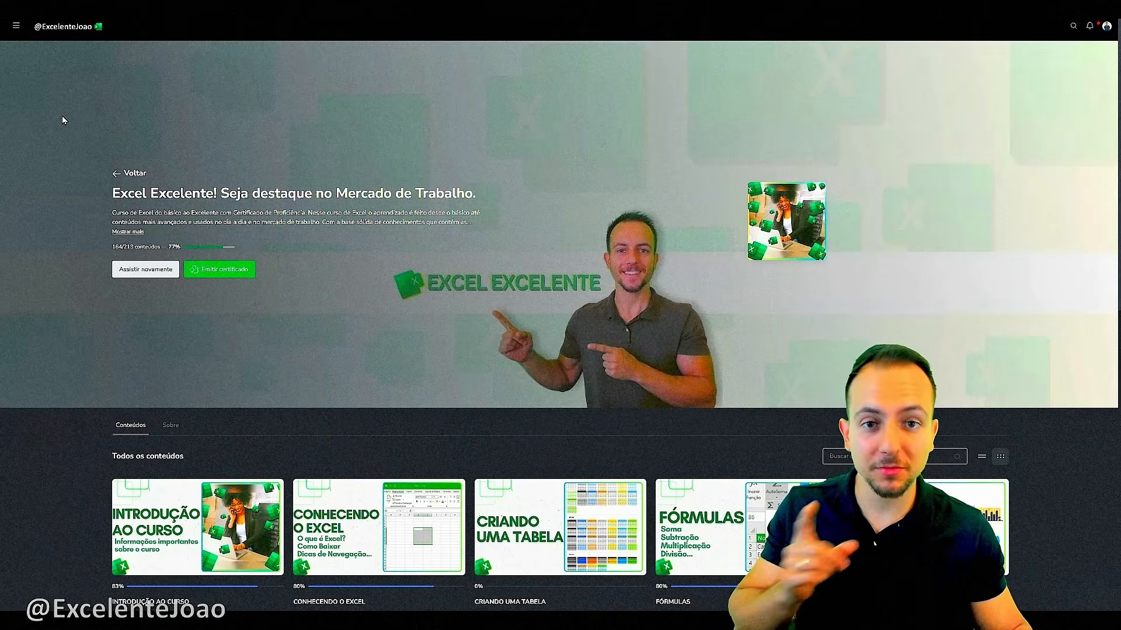
{"action": "scroll", "coordinate": [62, 116], "scroll_direction": "down", "scroll_amount": 10}
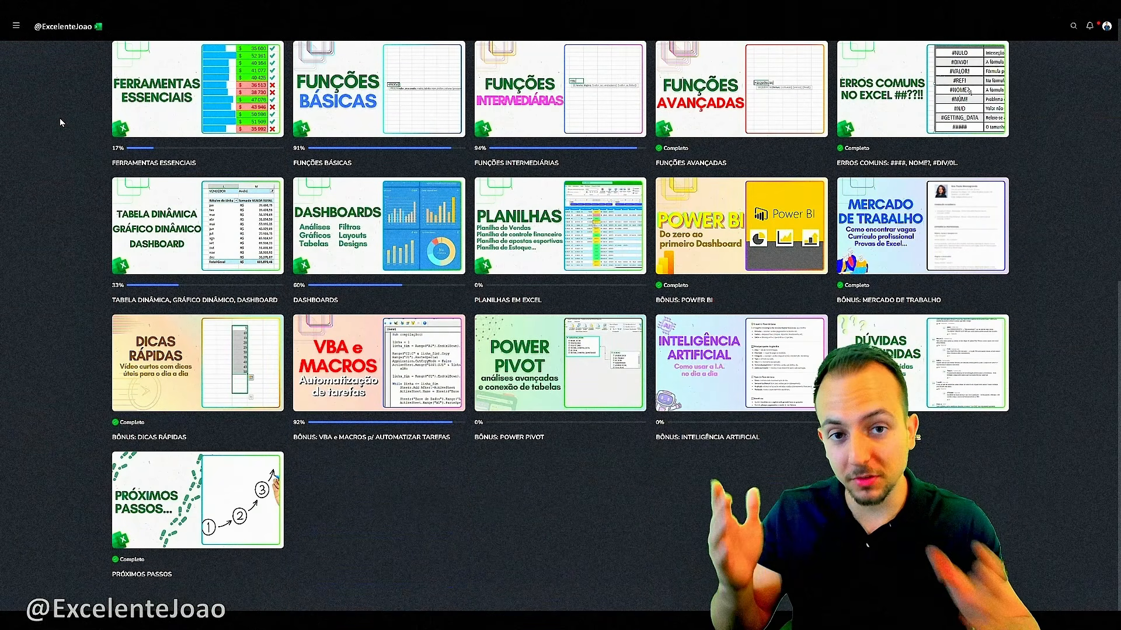
{"action": "scroll", "coordinate": [60, 118], "scroll_direction": "up", "scroll_amount": 6}
{"action": "scroll", "coordinate": [59, 118], "scroll_direction": "up", "scroll_amount": 2}
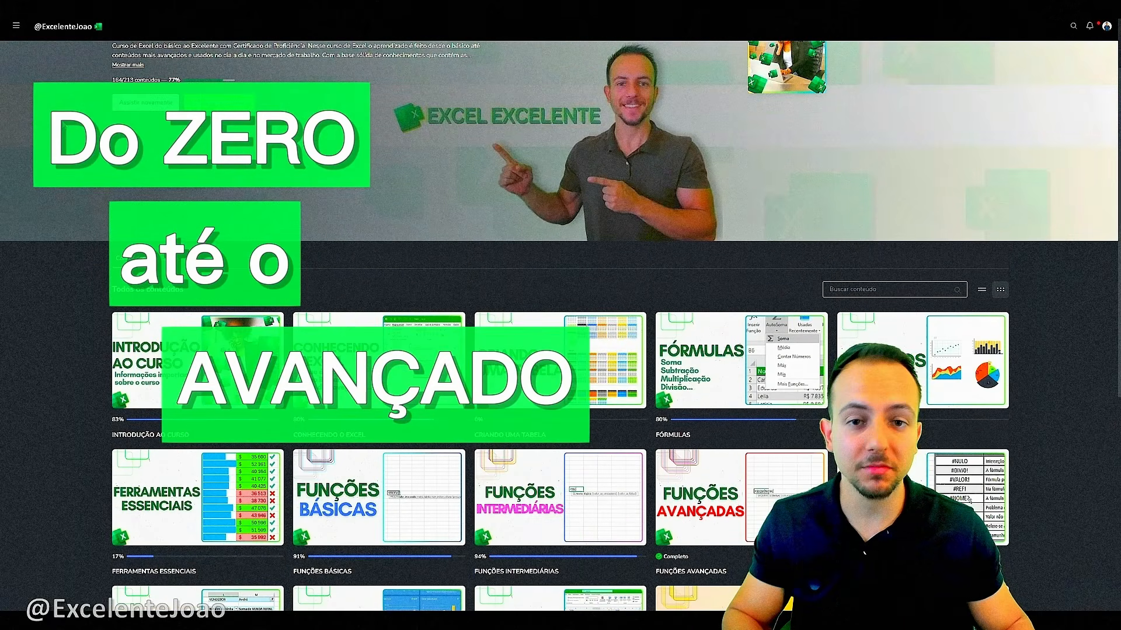